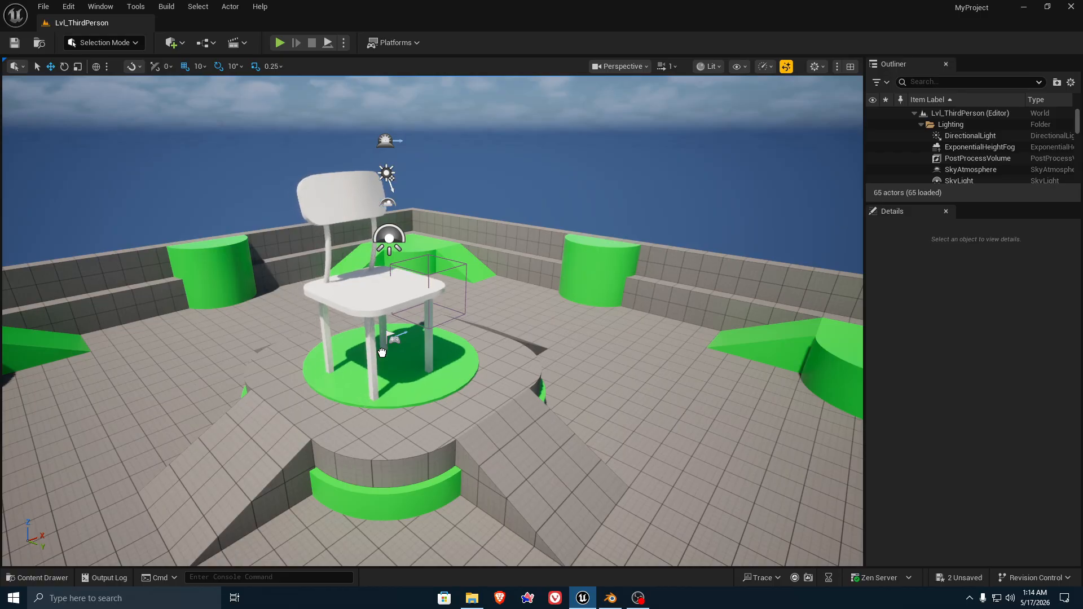
# Play the level, run the character around the oversized chair to judge its scale, and stop the play session.
pyautogui.click(370, 361)
pyautogui.press('f')
pyautogui.scroll(-5, 432, 321)
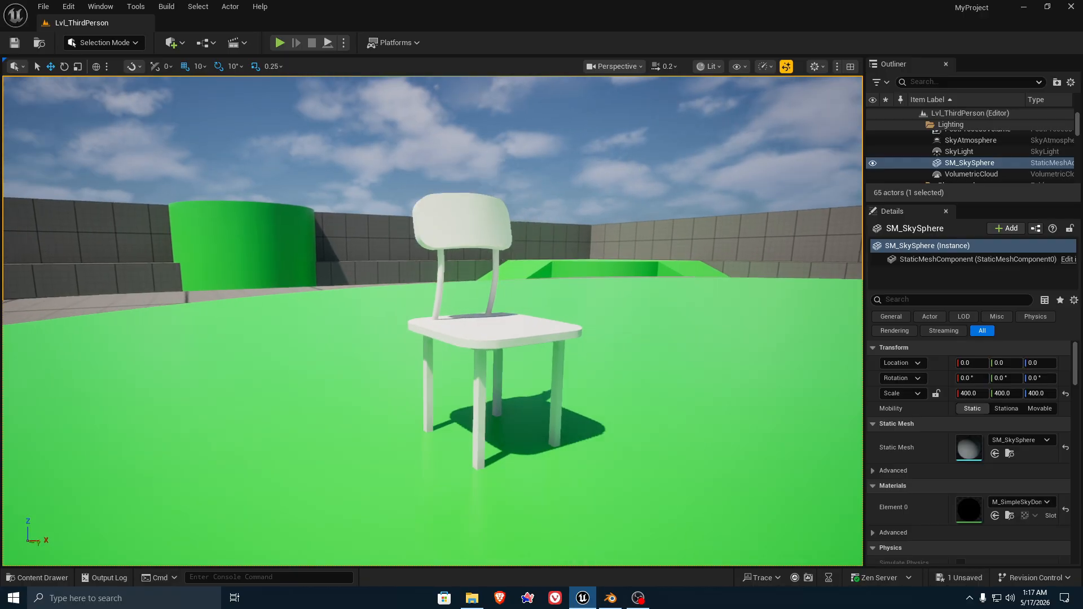
pyautogui.press('s')
pyautogui.moveTo(586, 292)
pyautogui.mouseDown(button='right')
pyautogui.moveTo(699, 292)
pyautogui.moveTo(585, 292)
pyautogui.mouseUp(button='right')
pyautogui.click(280, 43)
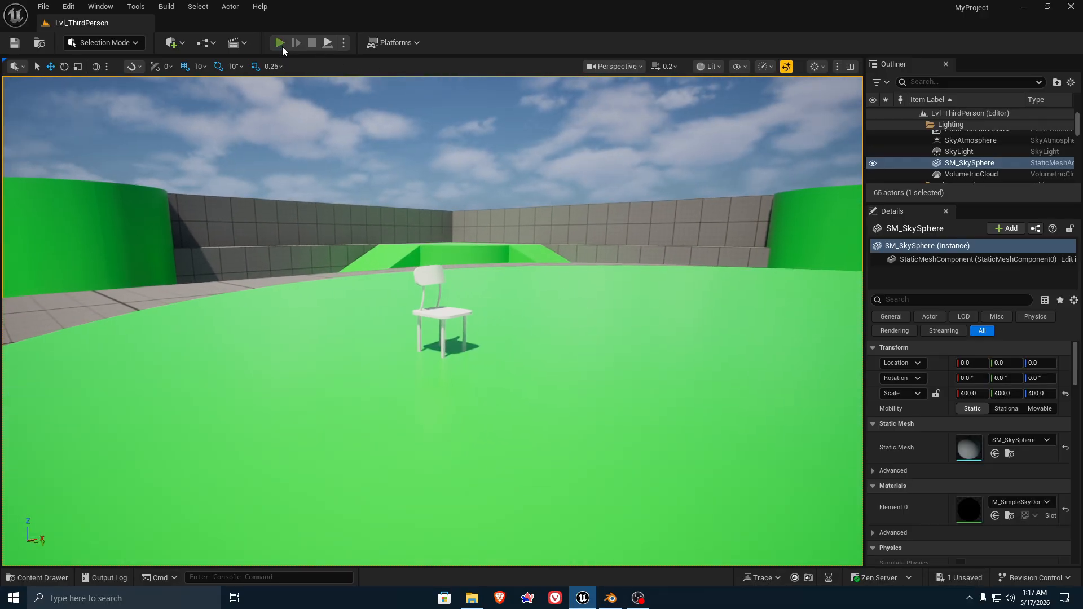
pyautogui.press('w')
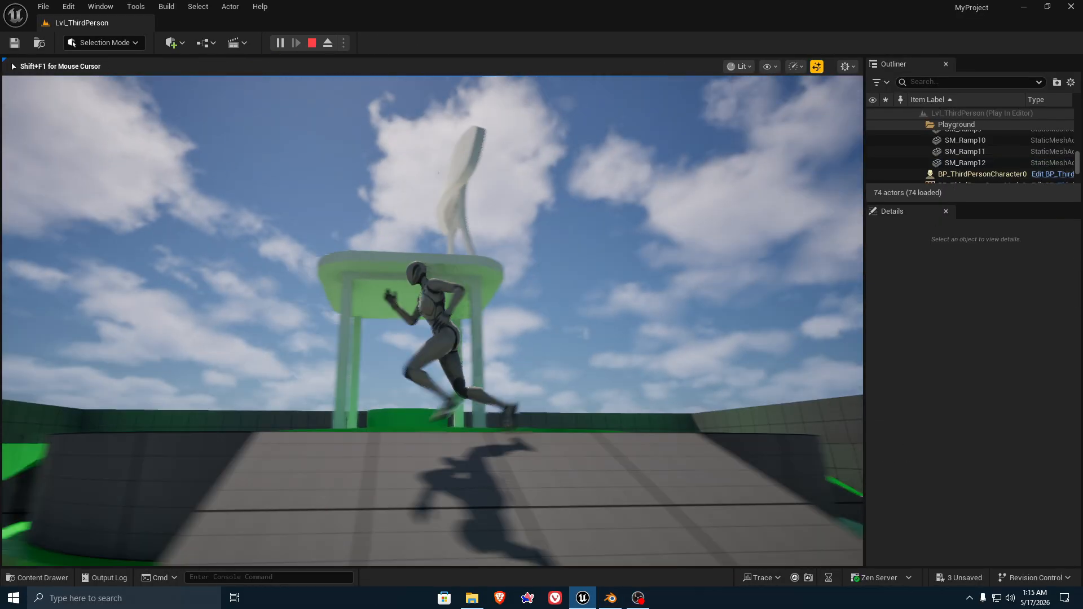
pyautogui.press('a')
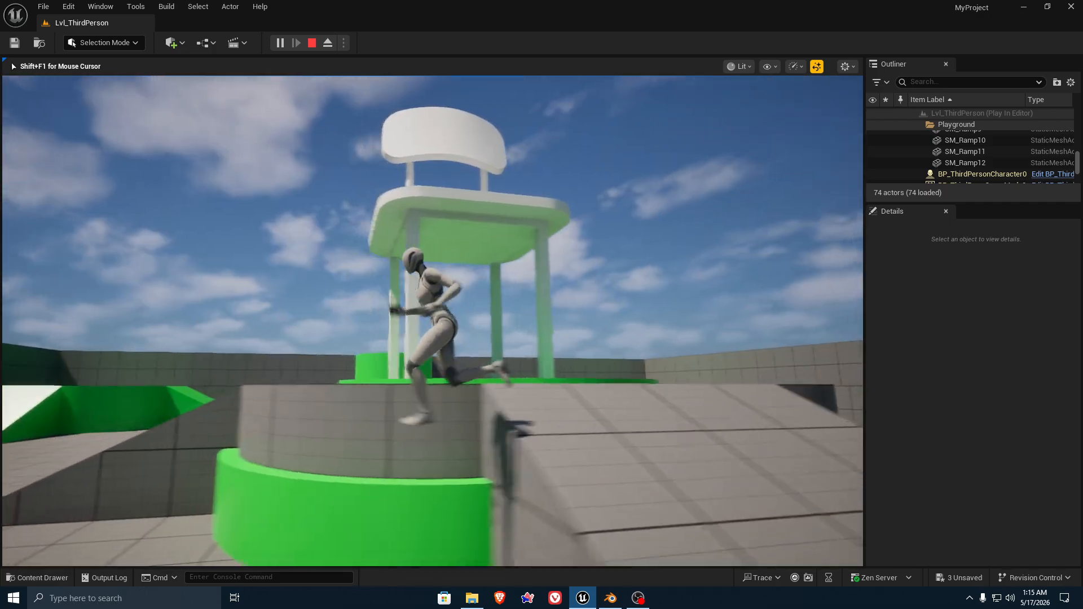
pyautogui.press('Escape')
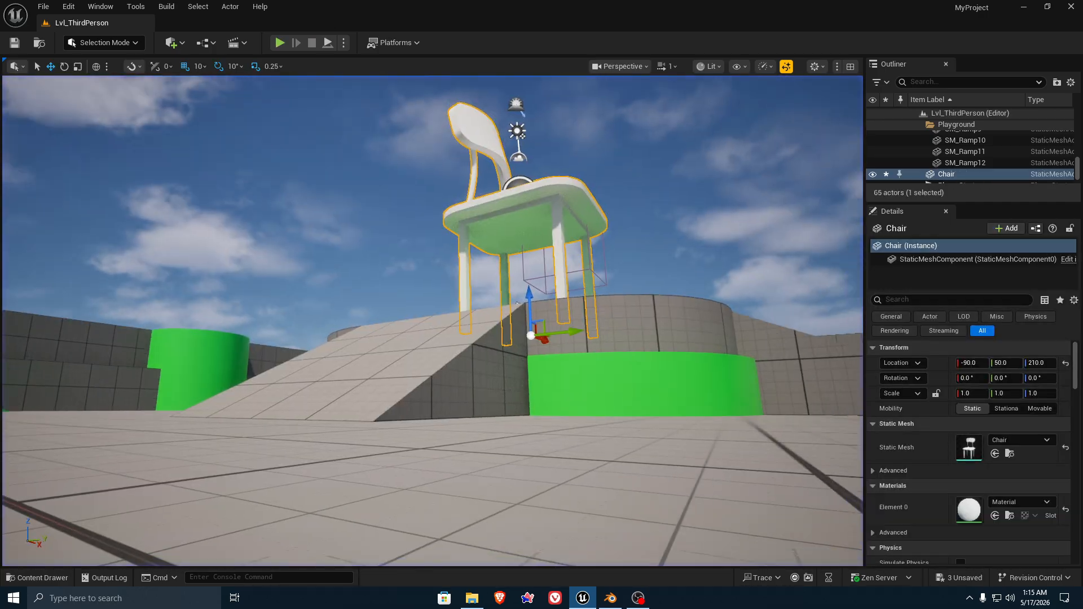
# Select the mannequin standing on the floor and move it along the X axis to -420.
pyautogui.moveTo(433, 321); pyautogui.dragTo(352, 412, button='right')
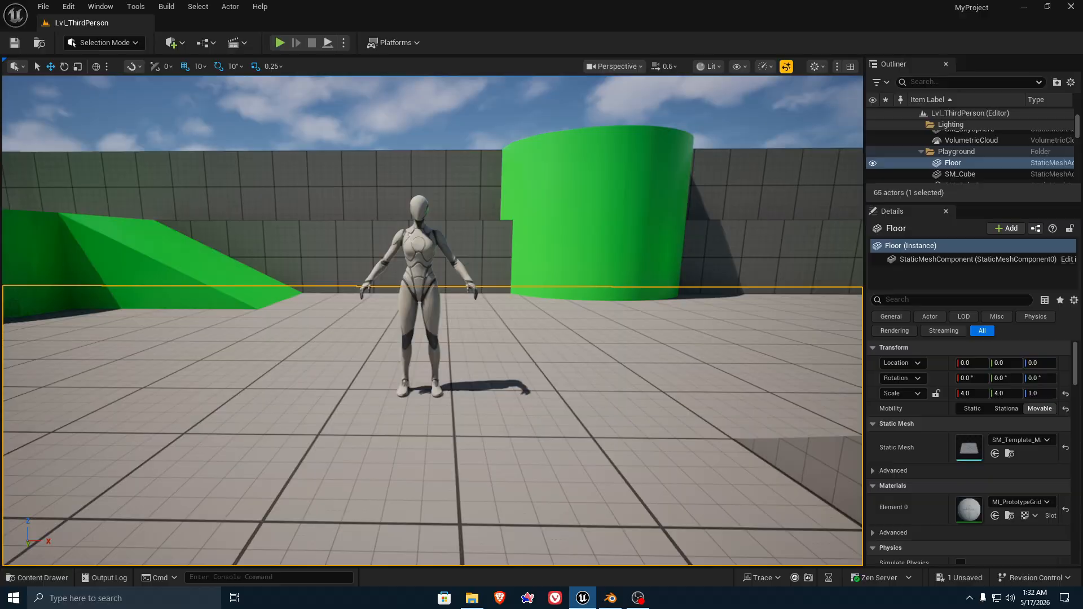
pyautogui.scroll(5, 441, 275)
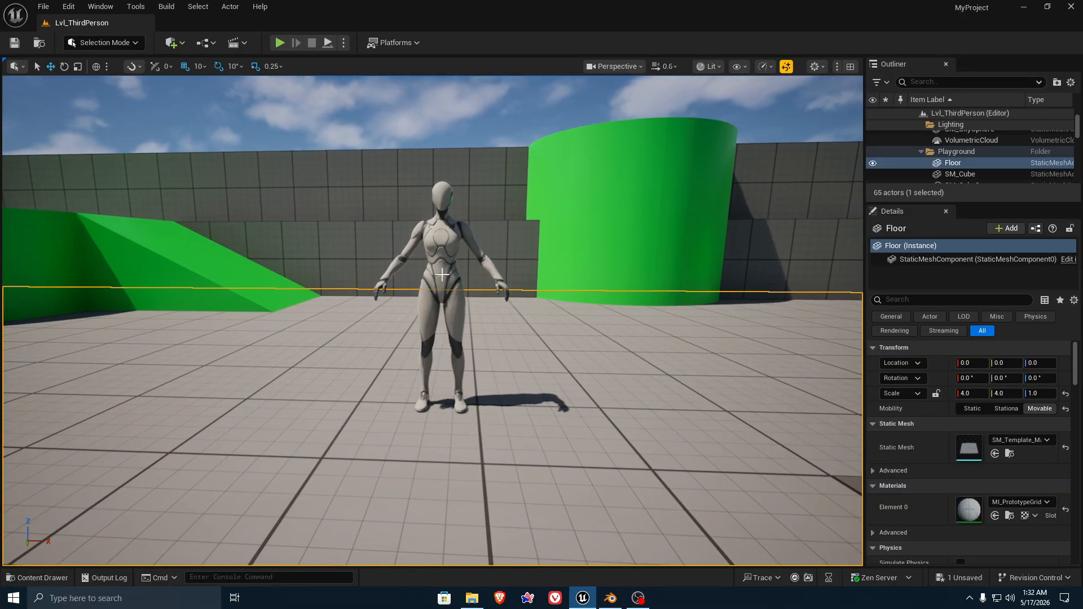
pyautogui.click(473, 234)
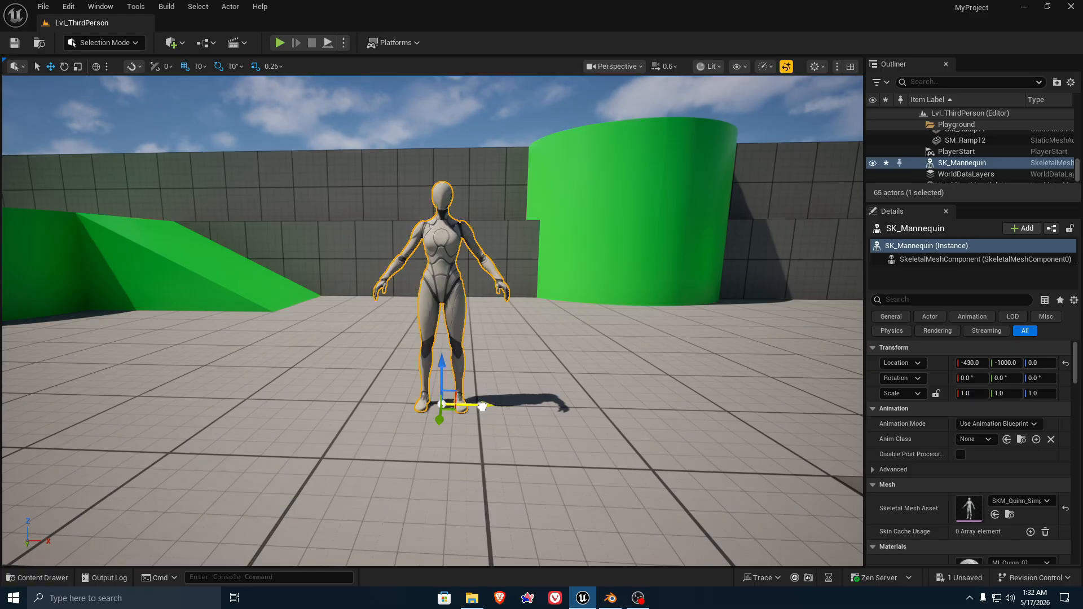
pyautogui.moveTo(483, 406); pyautogui.dragTo(492, 407)
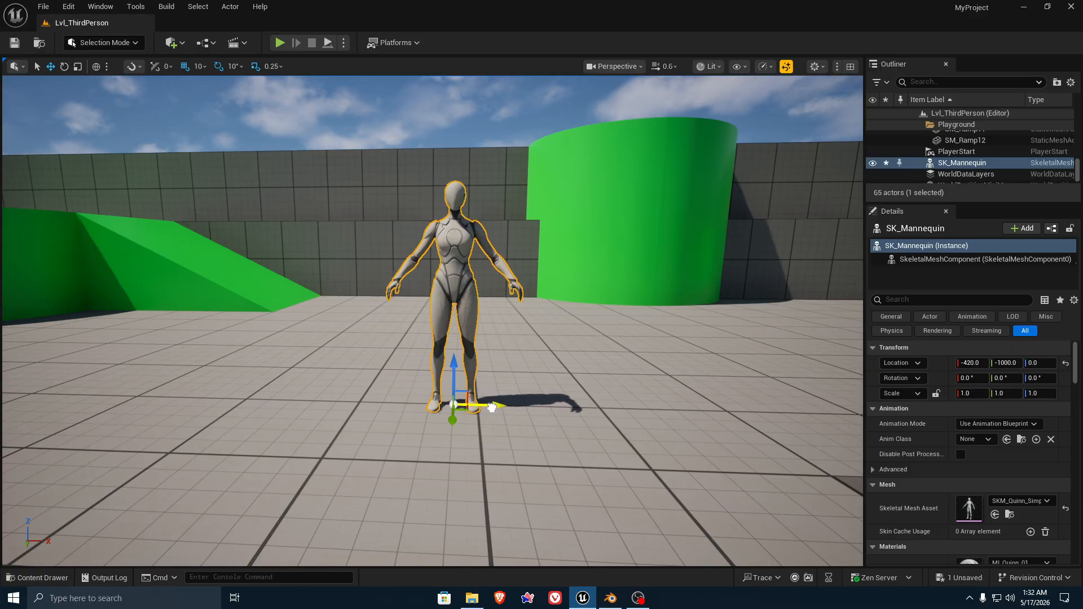
# Set the position grid snap size to 1 and try nudging the mannequin along the X axis.
pyautogui.press('w')
pyautogui.moveTo(415, 398); pyautogui.dragTo(421, 418, button='right')
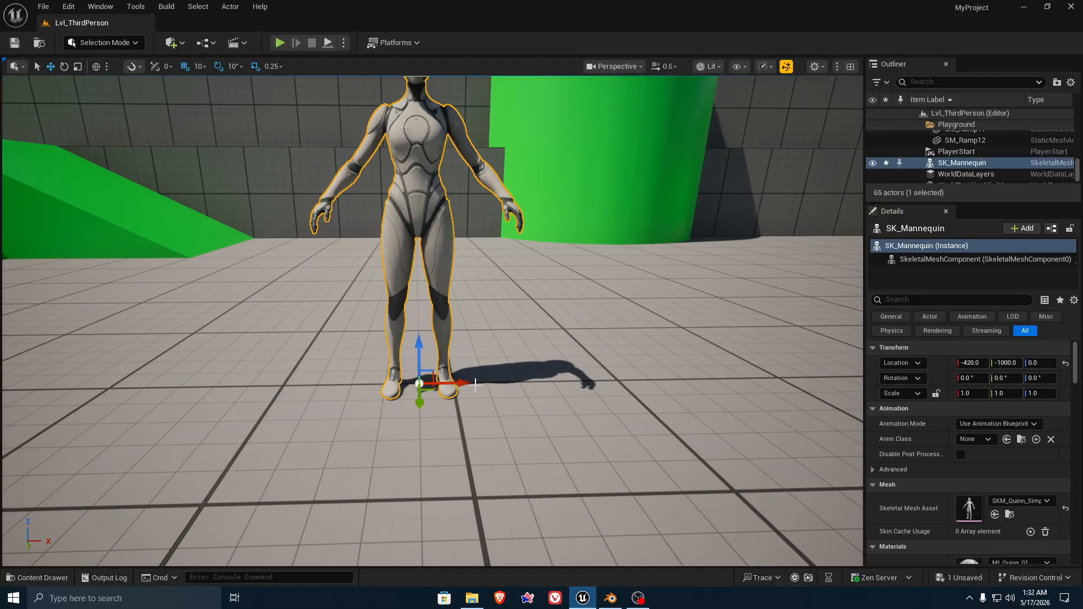
pyautogui.click(200, 66)
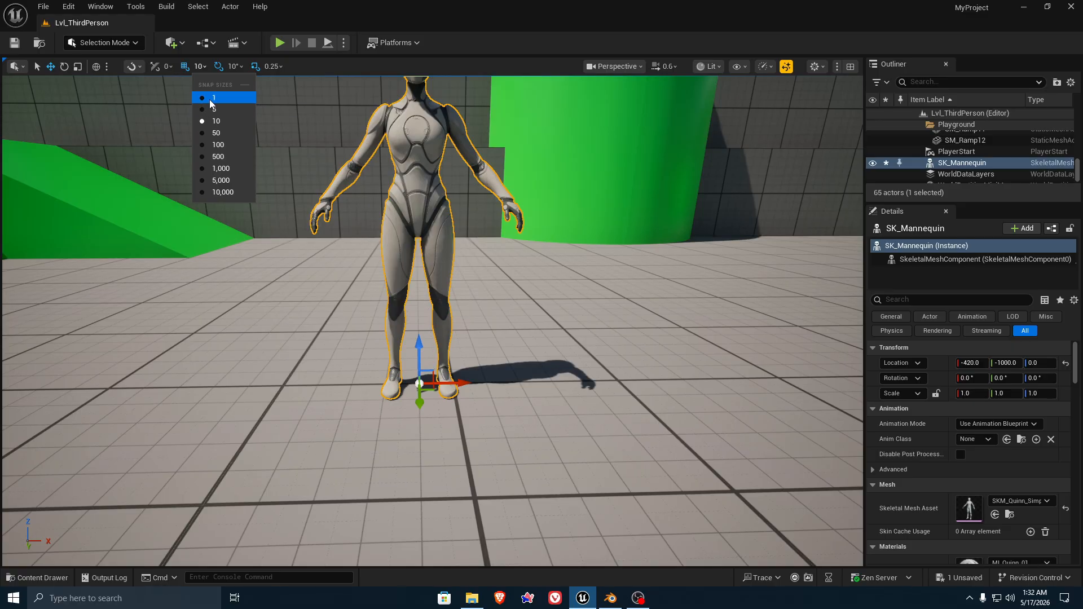
pyautogui.click(210, 99)
pyautogui.moveTo(463, 383); pyautogui.dragTo(463, 384)
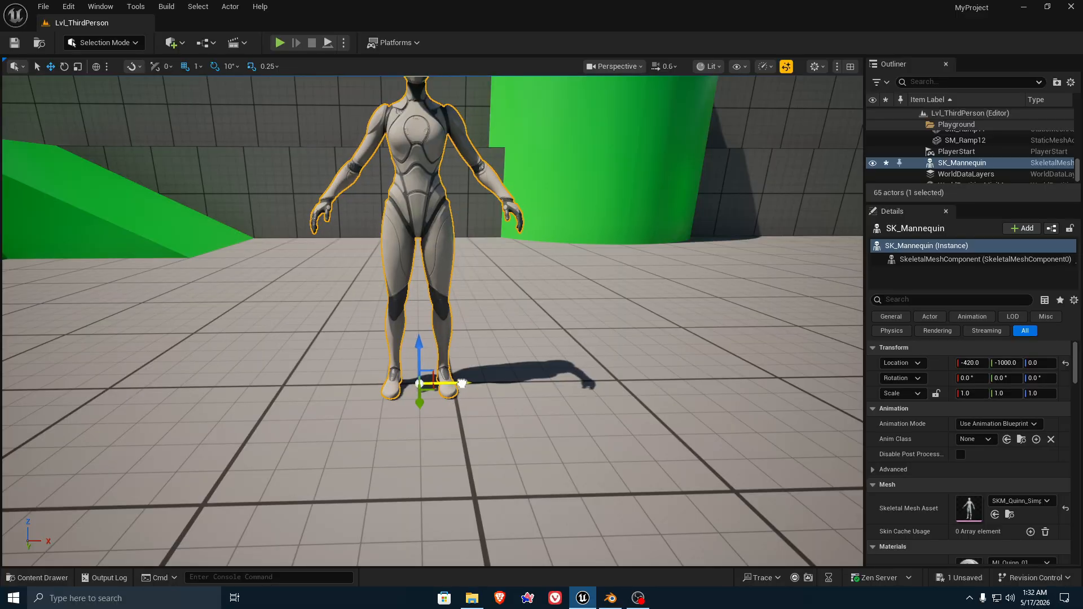
# Set the position grid snap size back to 10.
pyautogui.click(197, 67)
pyautogui.click(218, 124)
pyautogui.scroll(-5, 487, 374)
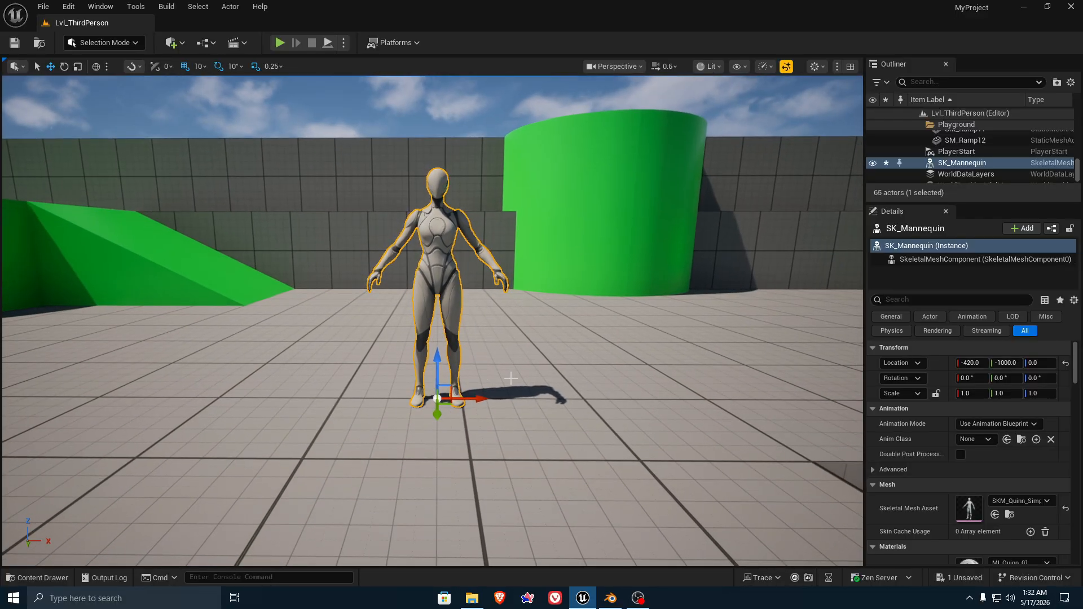
pyautogui.keyDown('alt'); pyautogui.moveTo(512, 378); pyautogui.dragTo(438, 399); pyautogui.keyUp('alt')
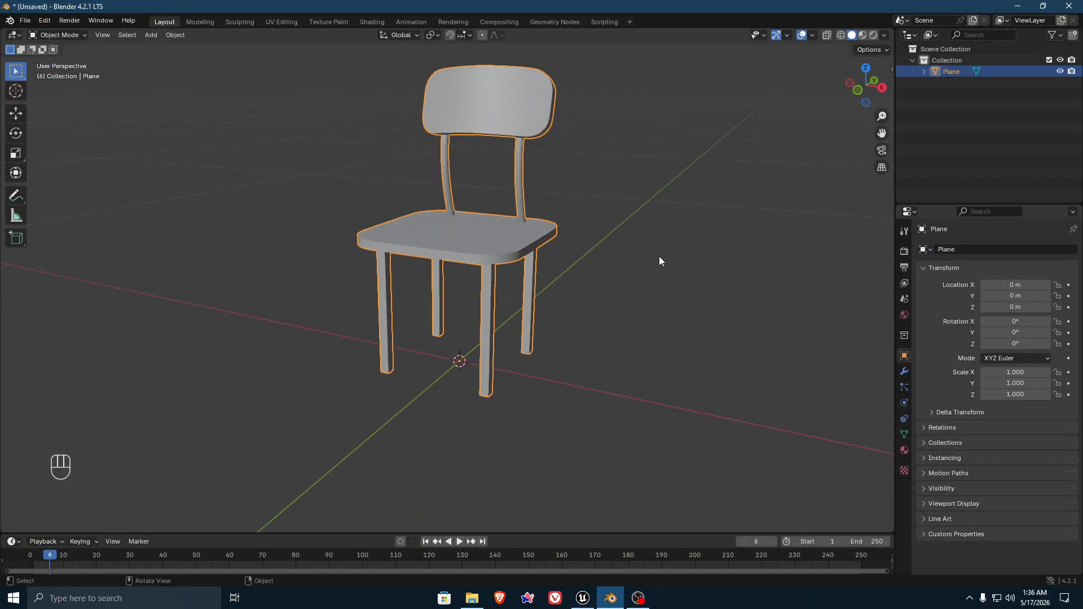
# Move the chair about -0.16 m along the X axis and undo the move.
pyautogui.click(660, 261)
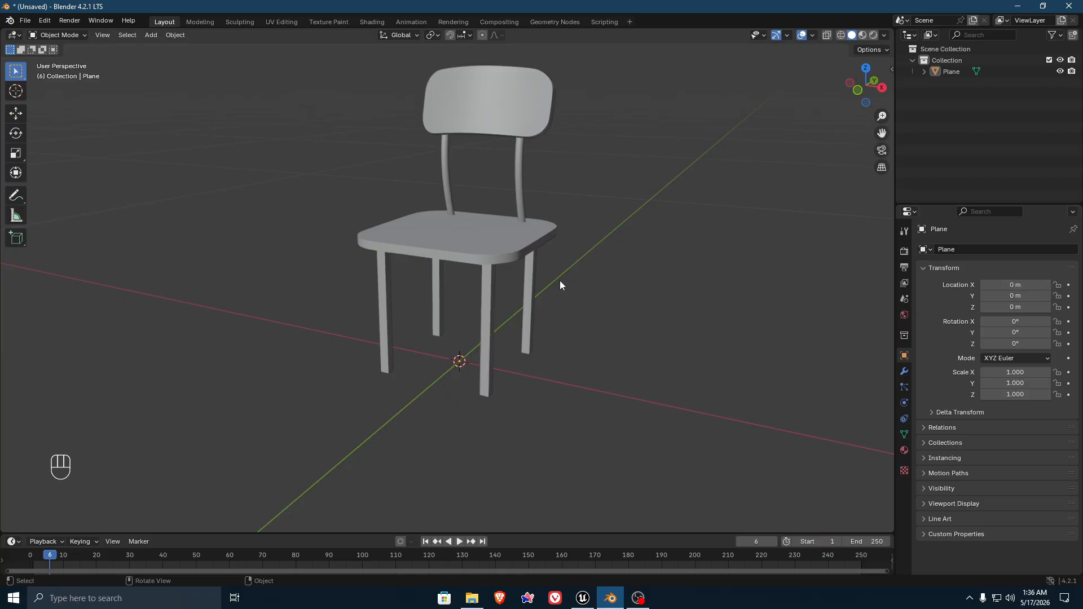
pyautogui.press('a')
pyautogui.scroll(-2, 585, 282)
pyautogui.press('g')
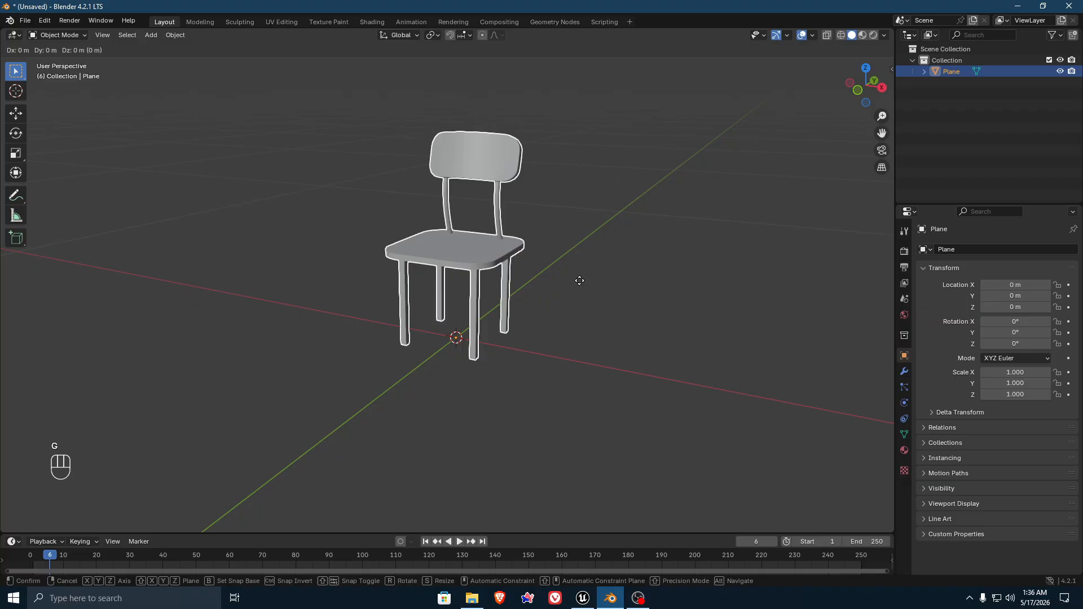
pyautogui.press('x')
pyautogui.click(486, 260)
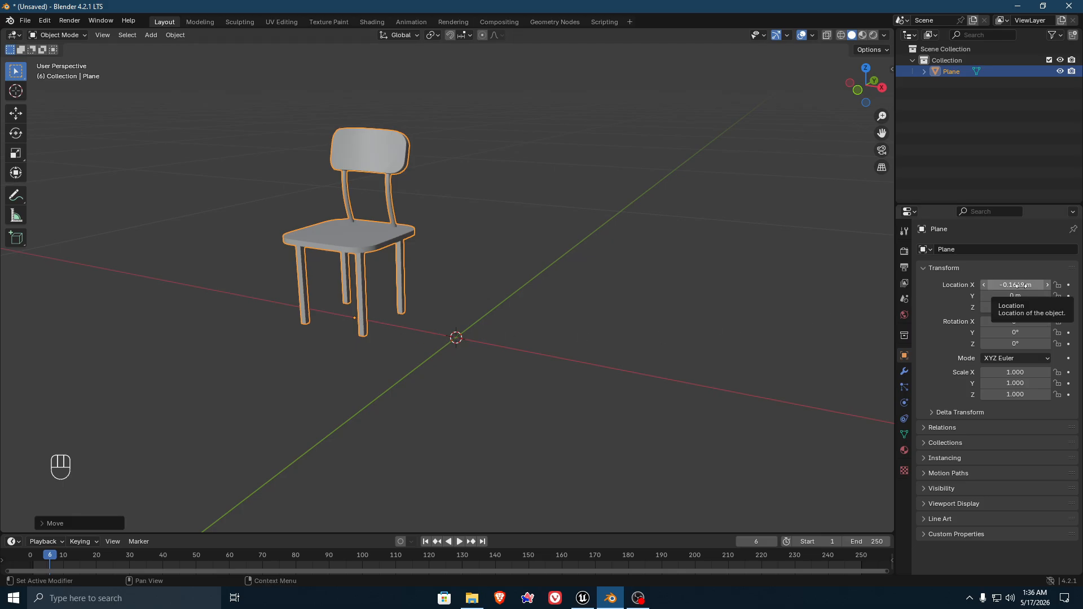
pyautogui.hotkey('ctrl', 'z')
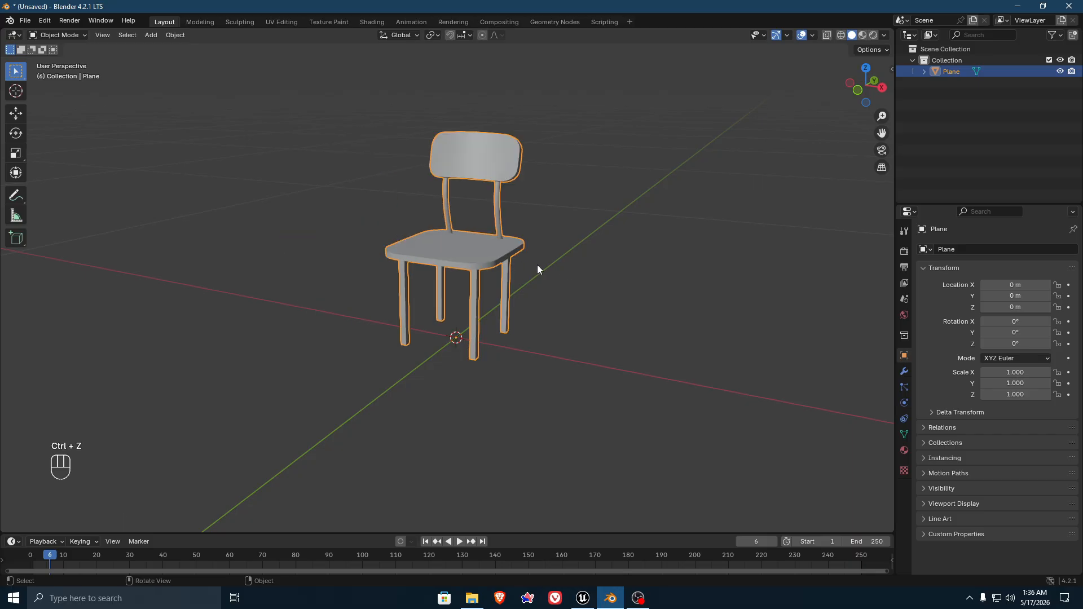
# Scale the chair up uniformly to about 2.32, undo the scaling, and frame the chair in the view.
pyautogui.press('s')
pyautogui.click(716, 264)
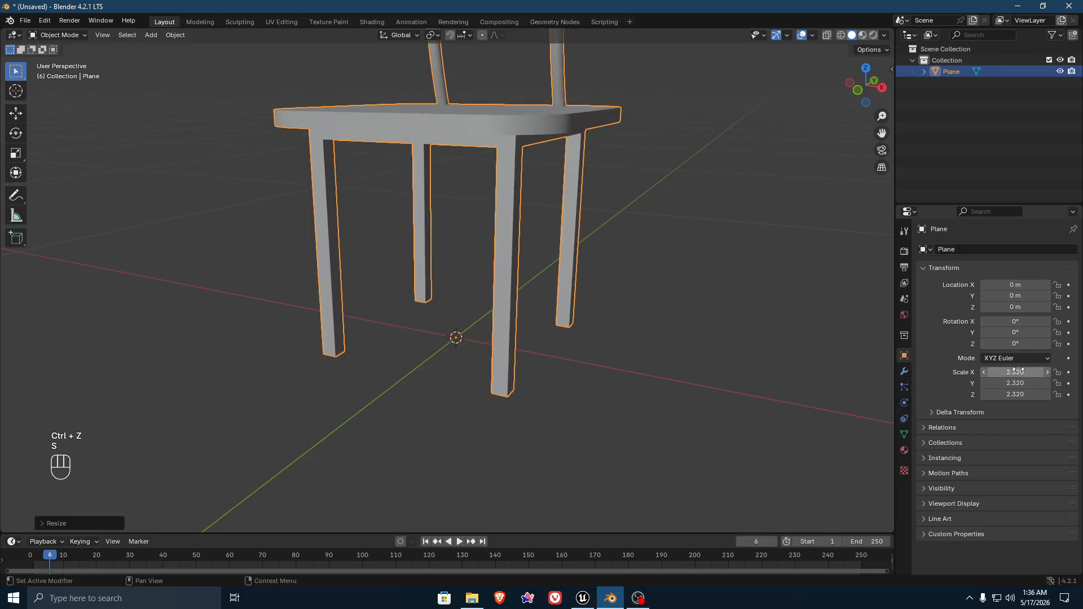
pyautogui.scroll(-4, 647, 290)
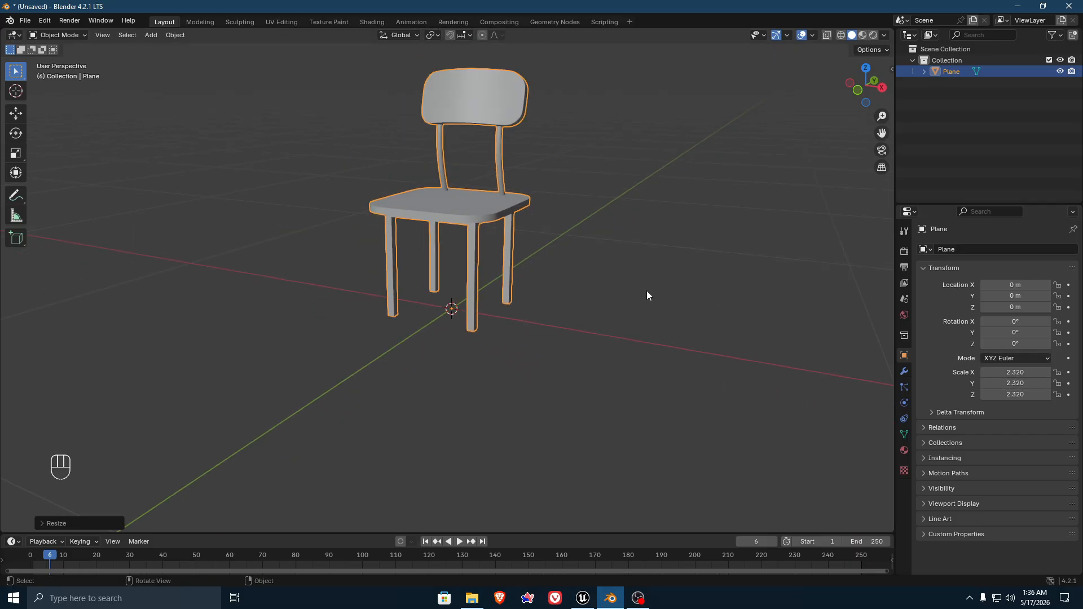
pyautogui.keyDown('shift'); pyautogui.moveTo(530, 219); pyautogui.dragTo(572, 263, button='middle'); pyautogui.keyUp('shift')
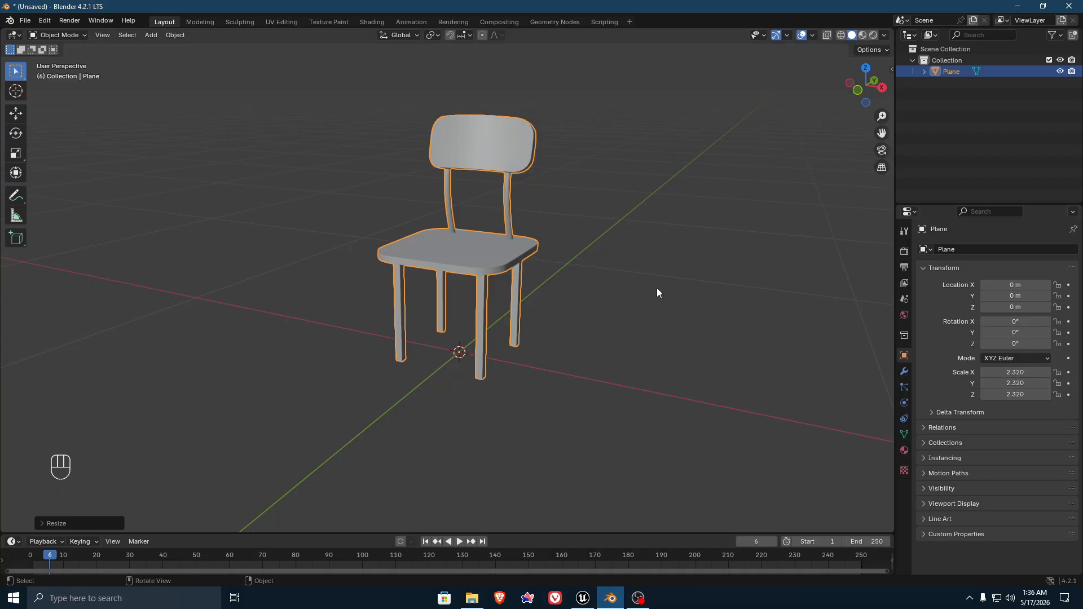
pyautogui.hotkey('ctrl', 'z')
pyautogui.press('`')
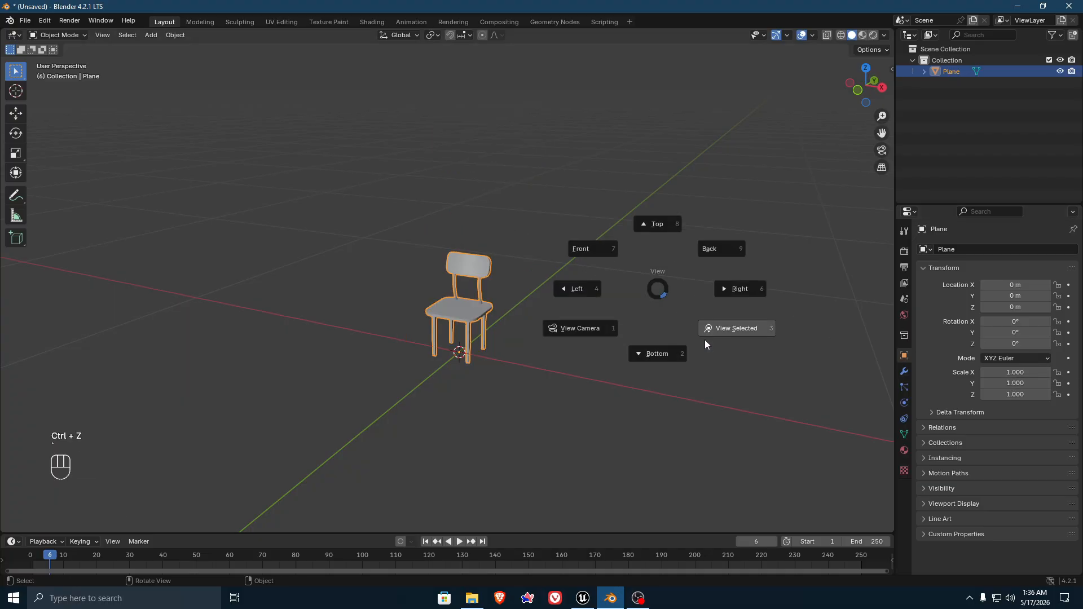
pyautogui.click(705, 340)
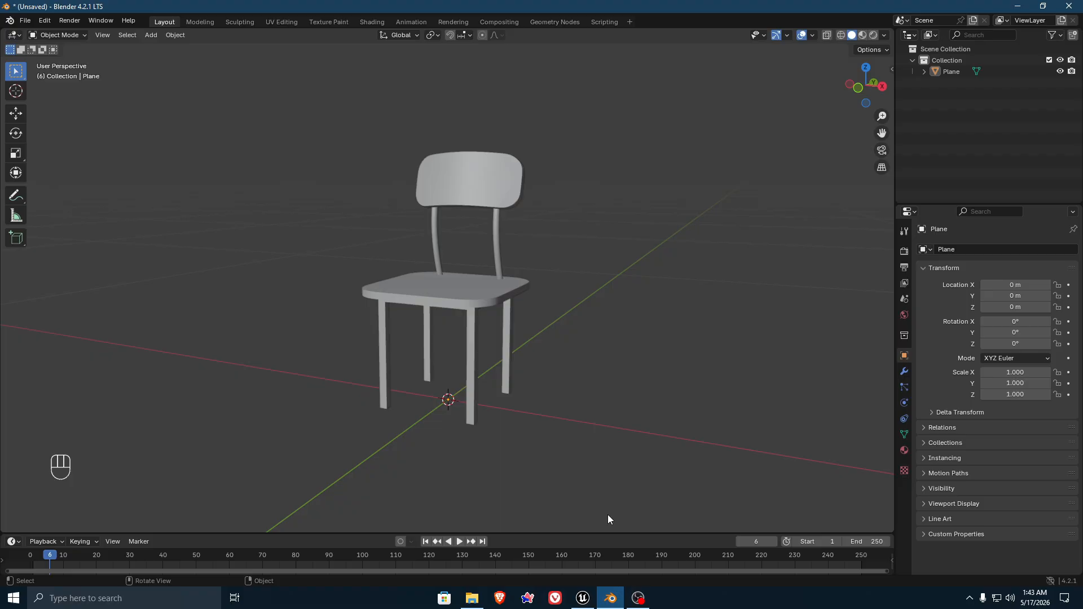
# Switch to Unreal Engine and open the project's Characters > Mannequins > Meshes content folder.
pyautogui.click(583, 598)
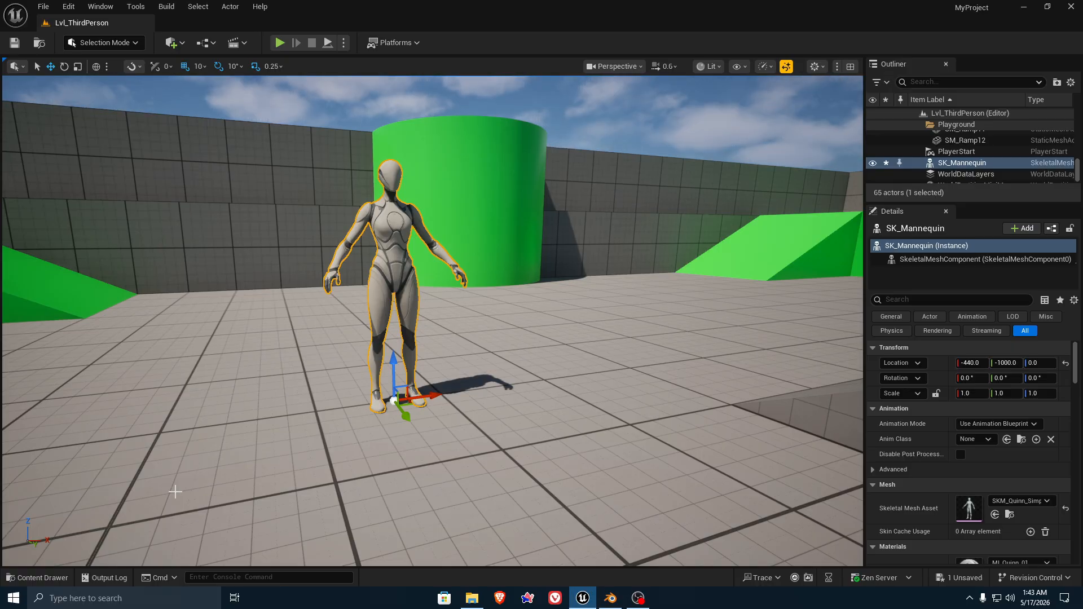
pyautogui.click(38, 578)
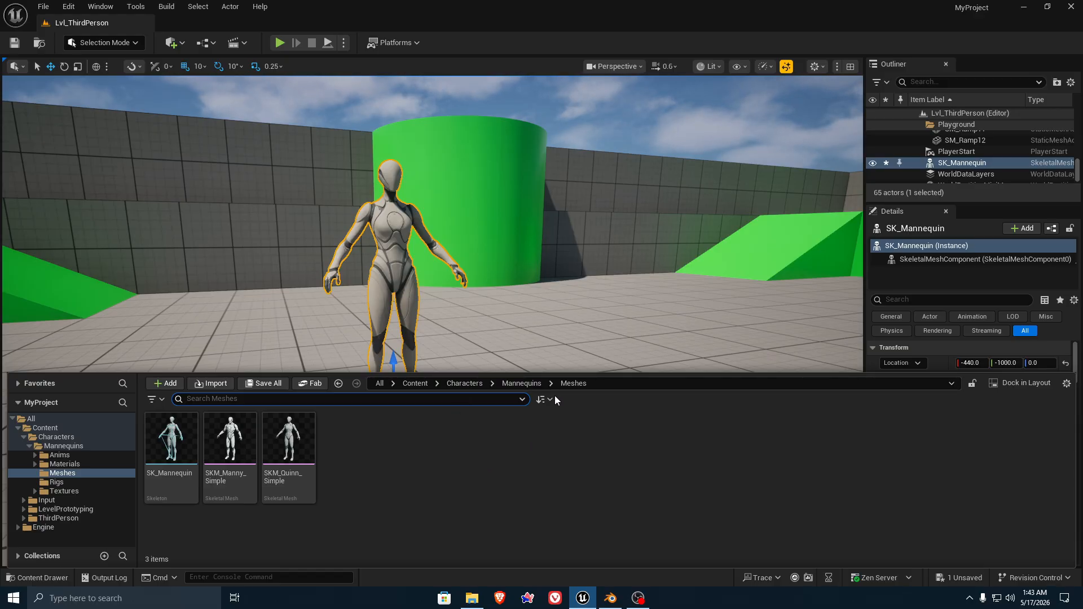
pyautogui.click(416, 385)
pyautogui.doubleClick(197, 451)
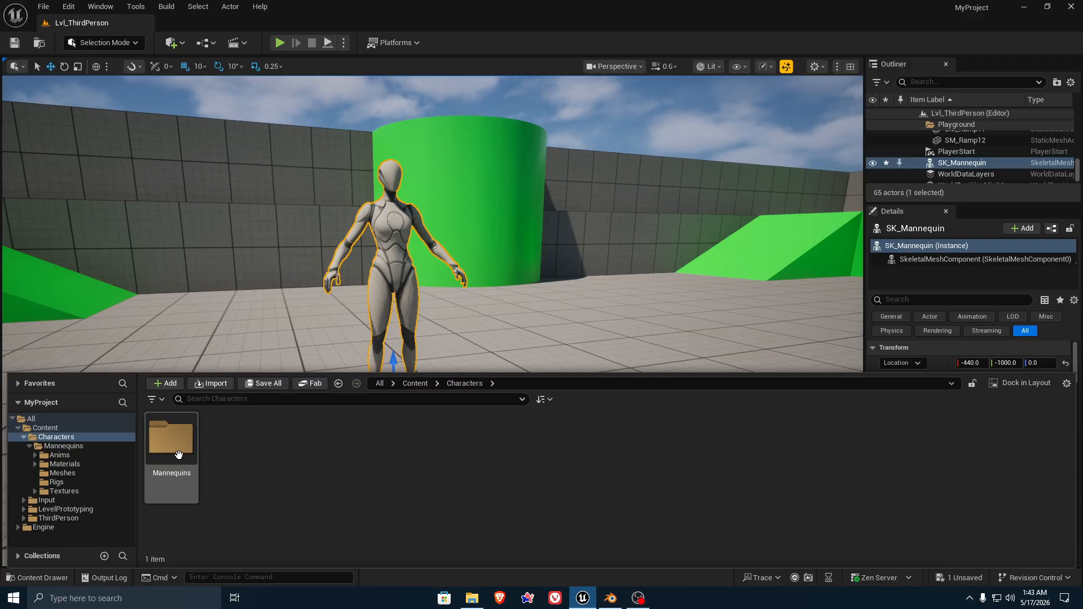
pyautogui.doubleClick(175, 449)
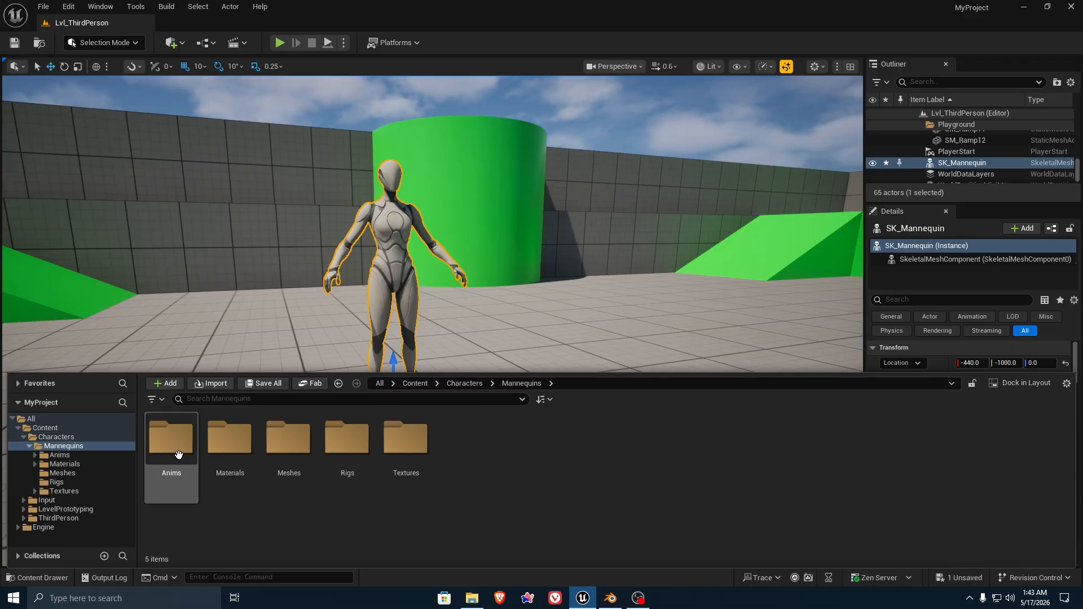
pyautogui.doubleClick(288, 439)
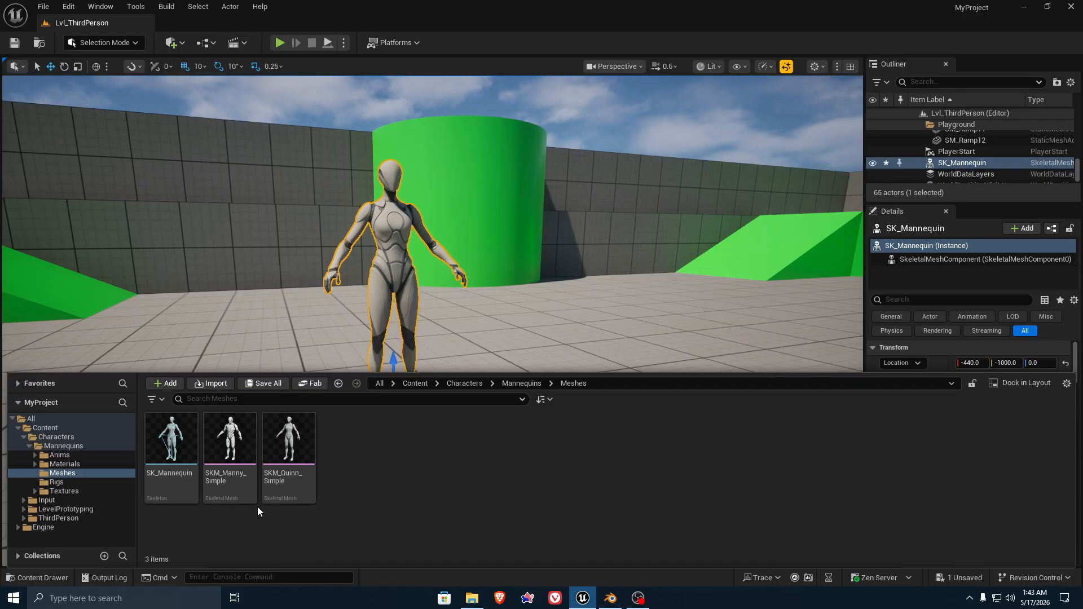
# Export the SKM_Quinn_Simple skeletal mesh as an FBX file to the UE Assets folder, reviewing the FBX export options.
pyautogui.moveTo(223, 502)
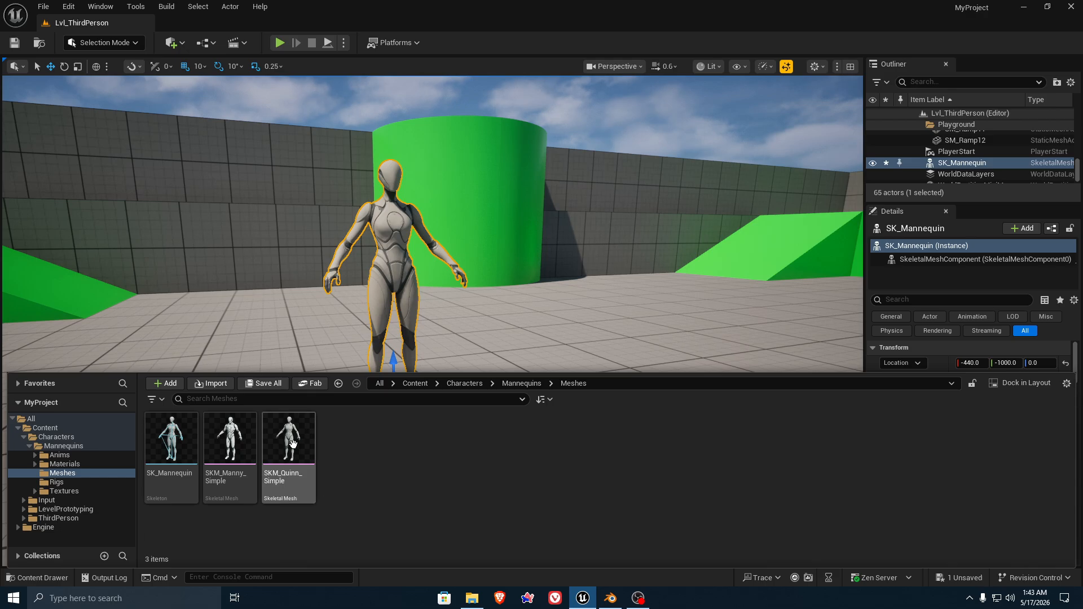
pyautogui.moveTo(293, 444)
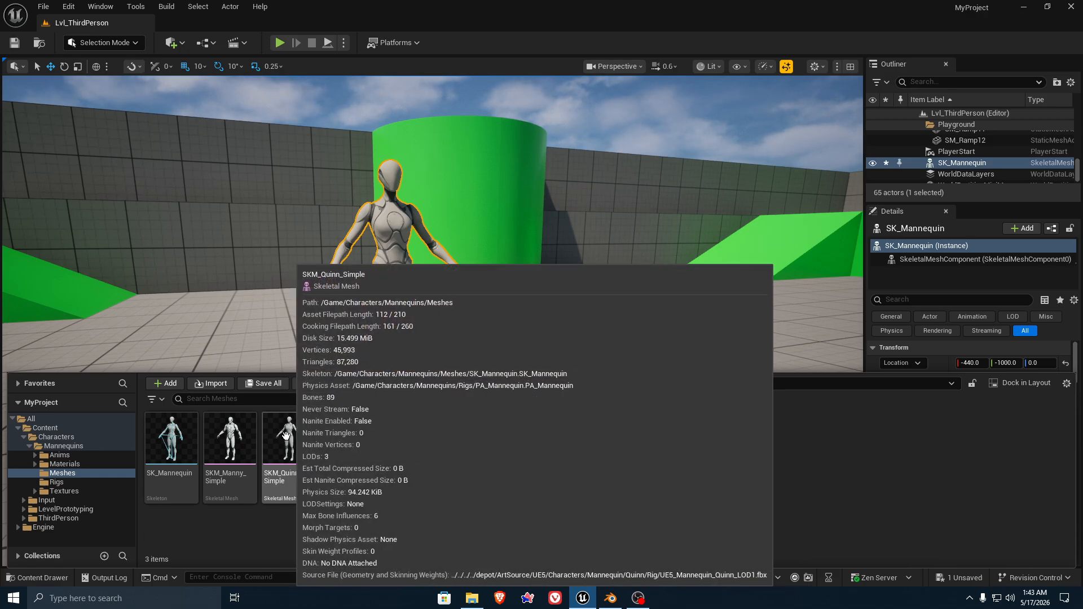
pyautogui.rightClick(283, 439)
pyautogui.moveTo(349, 373)
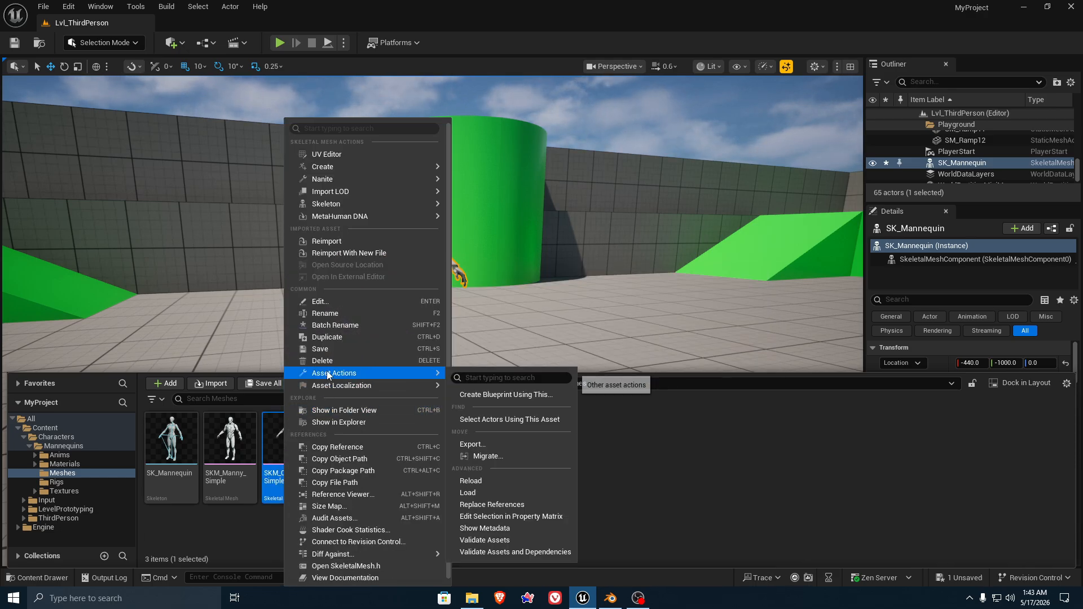
pyautogui.click(480, 444)
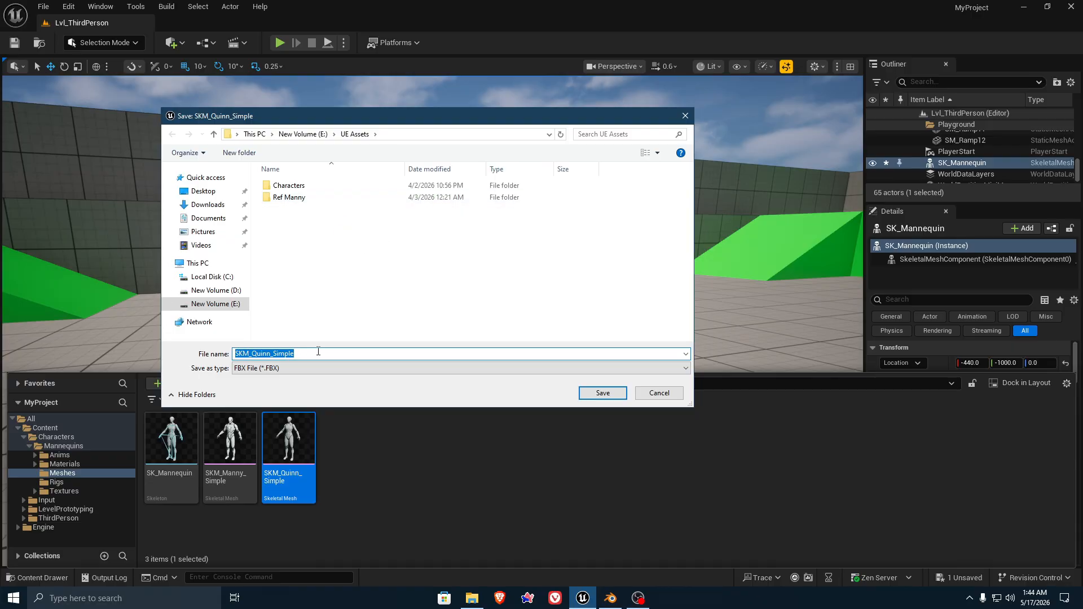
pyautogui.click(603, 393)
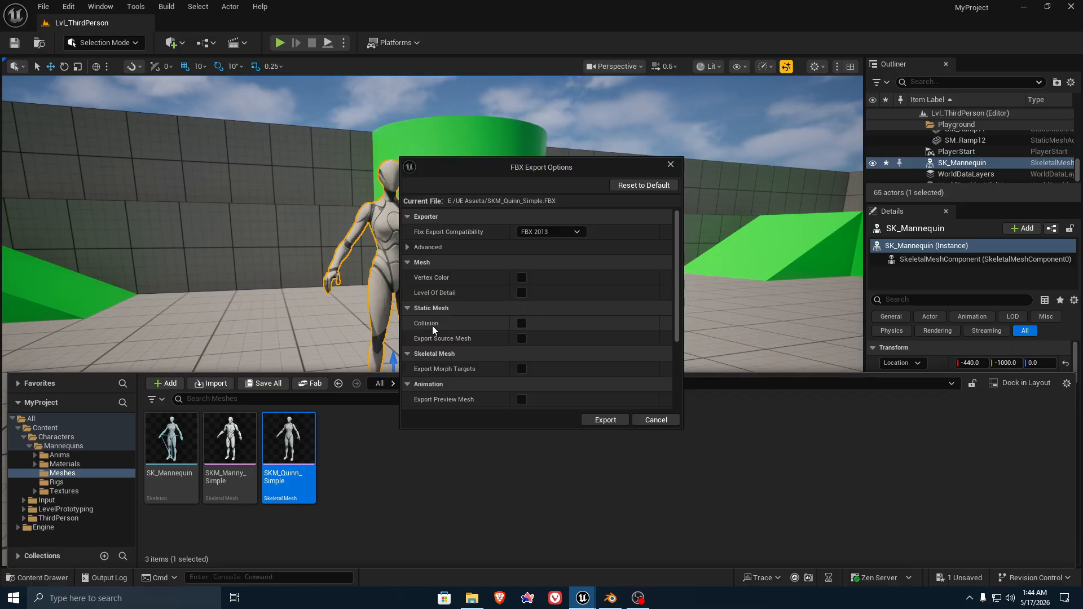
pyautogui.scroll(-3, 546, 329)
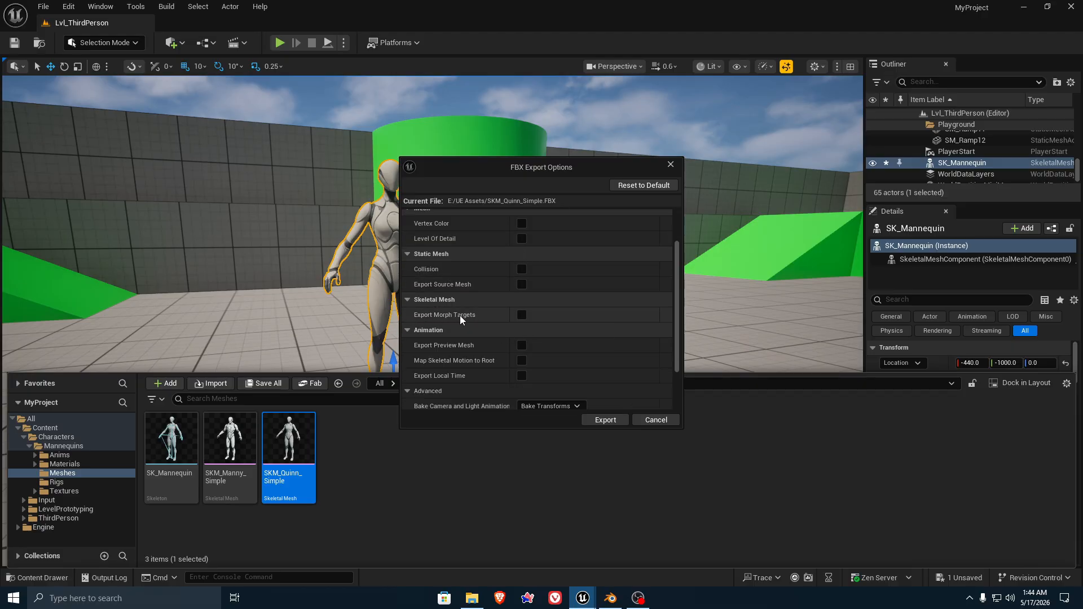
pyautogui.scroll(-2, 529, 328)
pyautogui.scroll(-2, 528, 331)
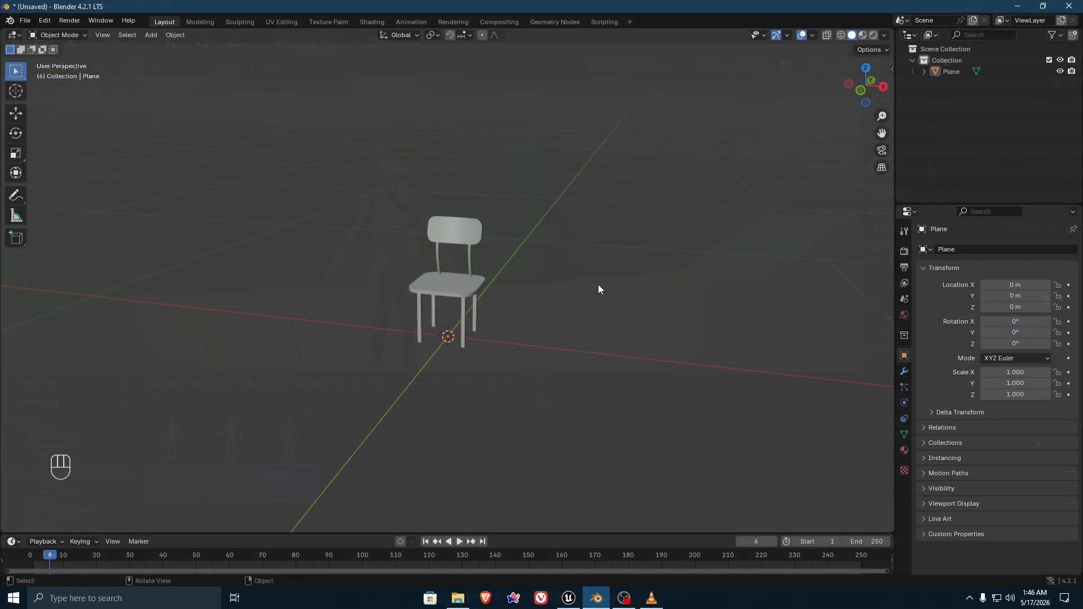
# Examine the chair's shape and size from the front and side.
pyautogui.keyDown('shift'); pyautogui.moveTo(598, 285); pyautogui.dragTo(635, 282, button='middle'); pyautogui.keyUp('shift')
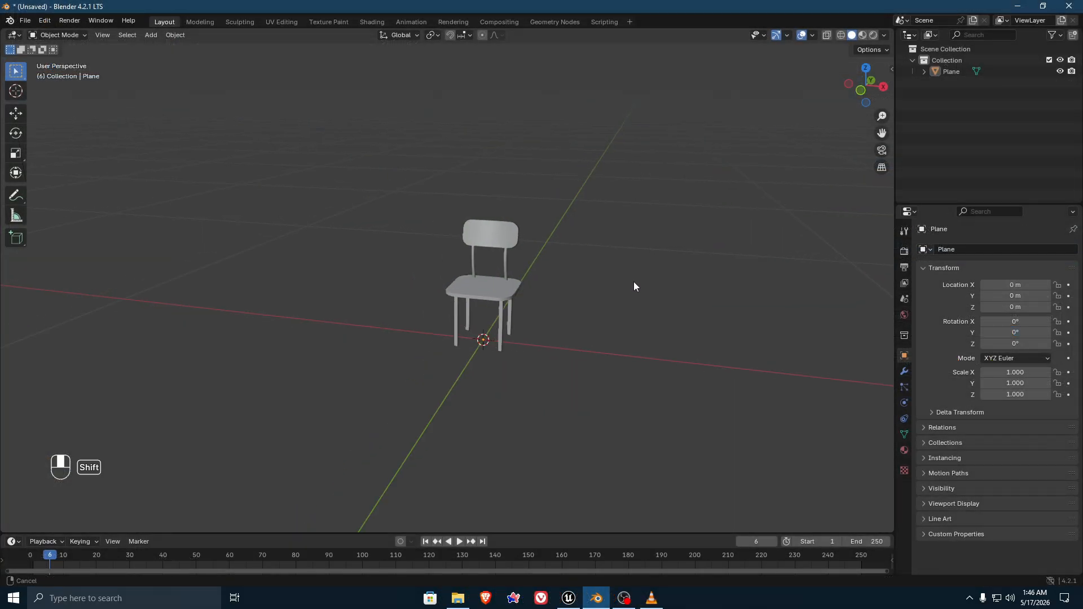
pyautogui.scroll(-2, 605, 286)
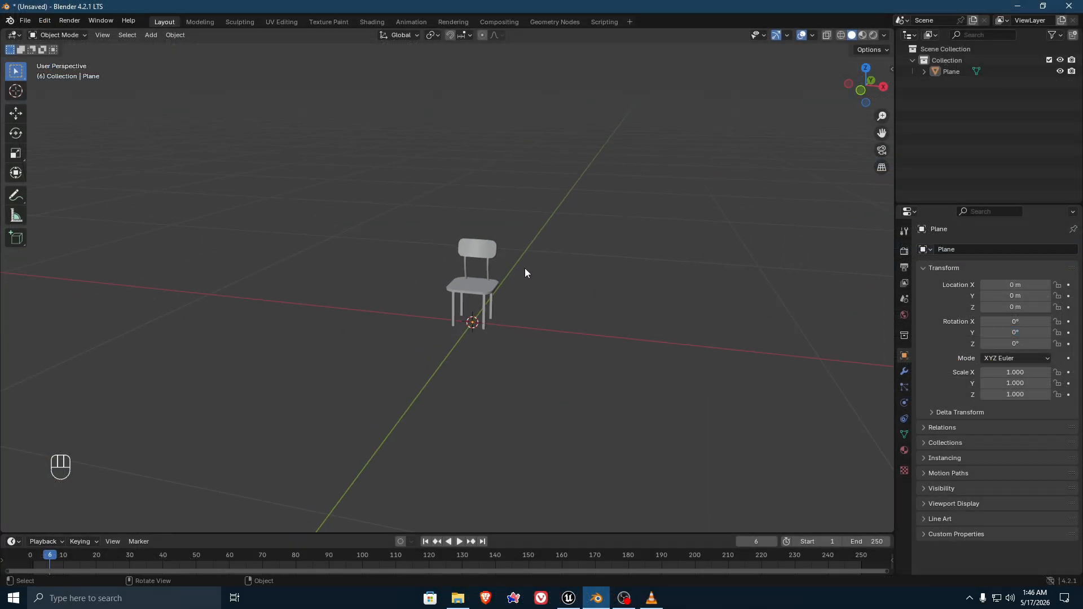
pyautogui.keyDown('shift'); pyautogui.moveTo(628, 323); pyautogui.dragTo(608, 353, button='middle'); pyautogui.keyUp('shift')
pyautogui.click(454, 319)
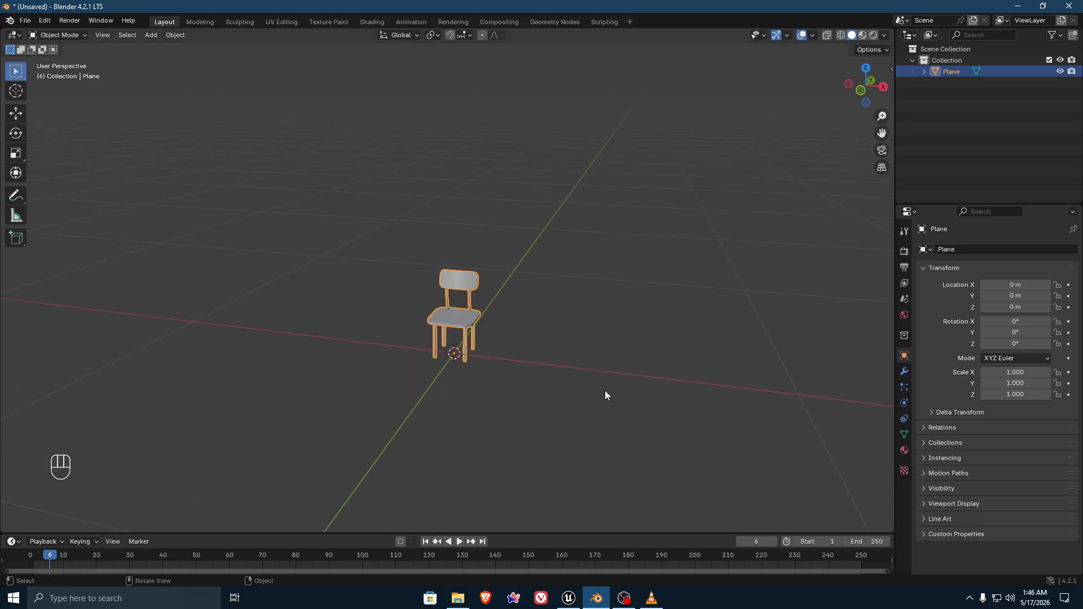
pyautogui.scroll(3, 496, 346)
pyautogui.moveTo(496, 346); pyautogui.dragTo(493, 324, button='middle')
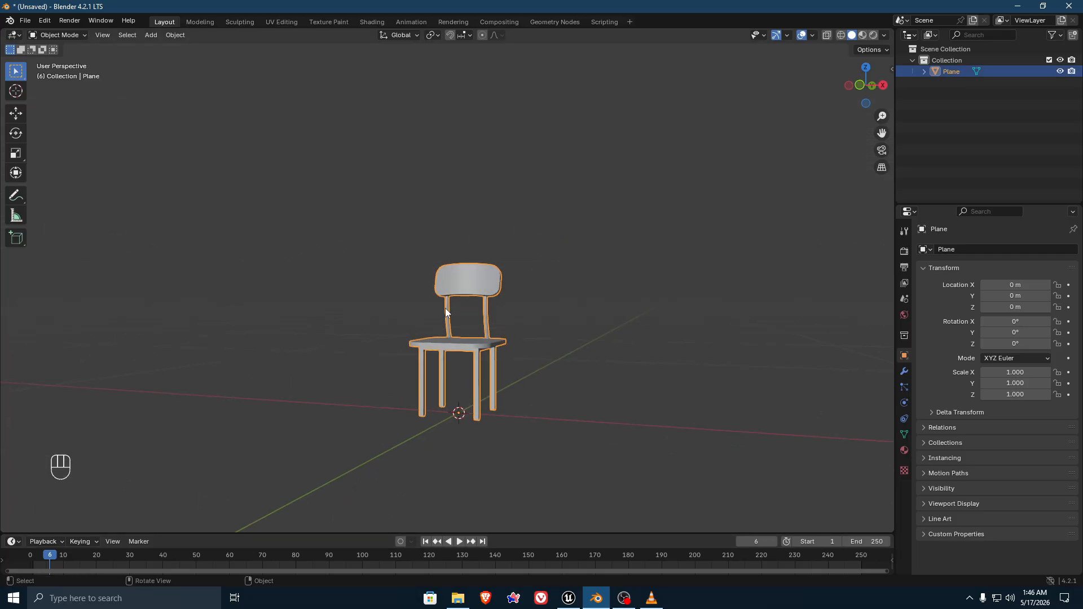
pyautogui.scroll(3, 486, 365)
pyautogui.keyDown('shift'); pyautogui.scroll(-4, 527, 285); pyautogui.keyUp('shift')
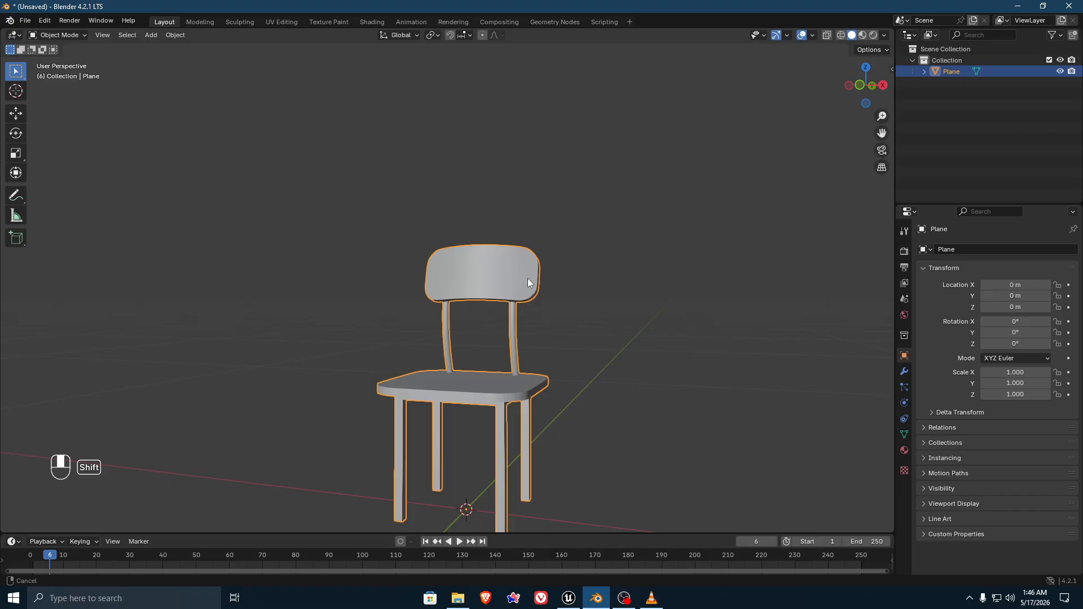
pyautogui.moveTo(647, 269); pyautogui.dragTo(428, 293, button='middle')
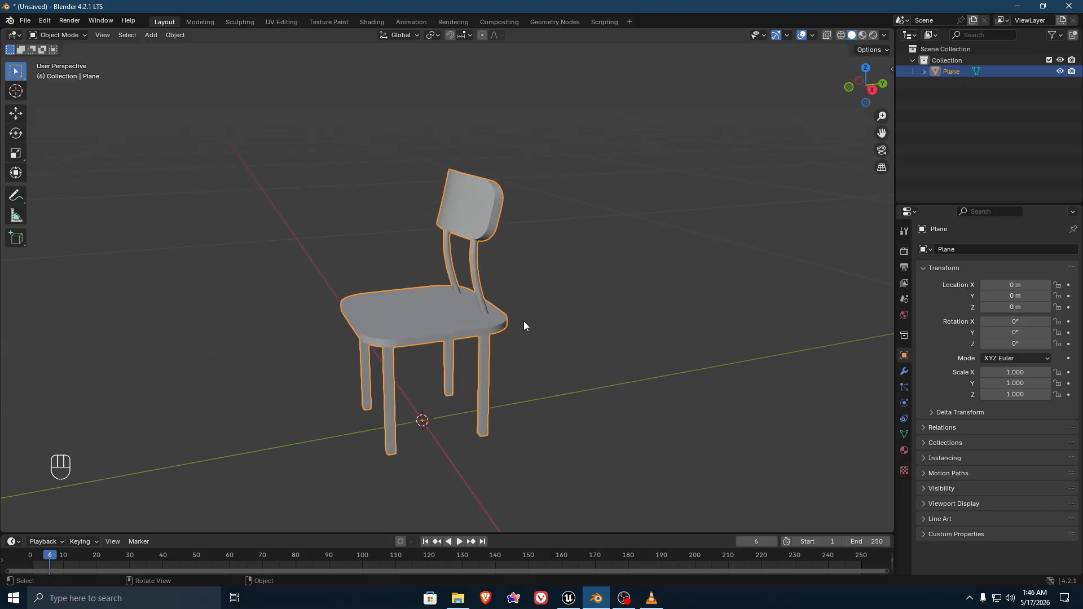
pyautogui.scroll(-4, 514, 332)
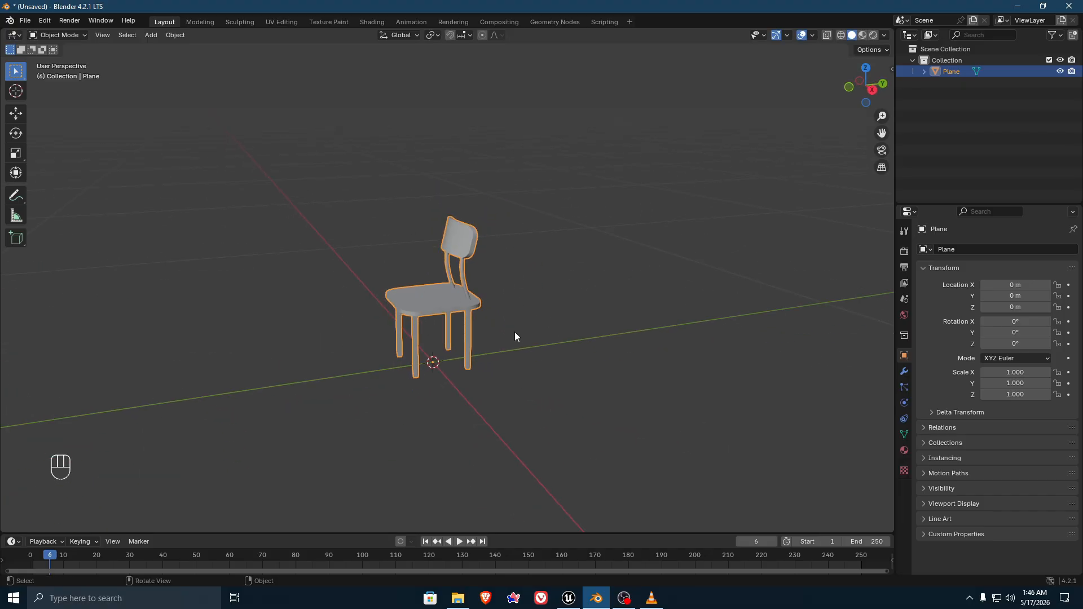
pyautogui.keyDown('shift'); pyautogui.scroll(3, 529, 313); pyautogui.keyUp('shift')
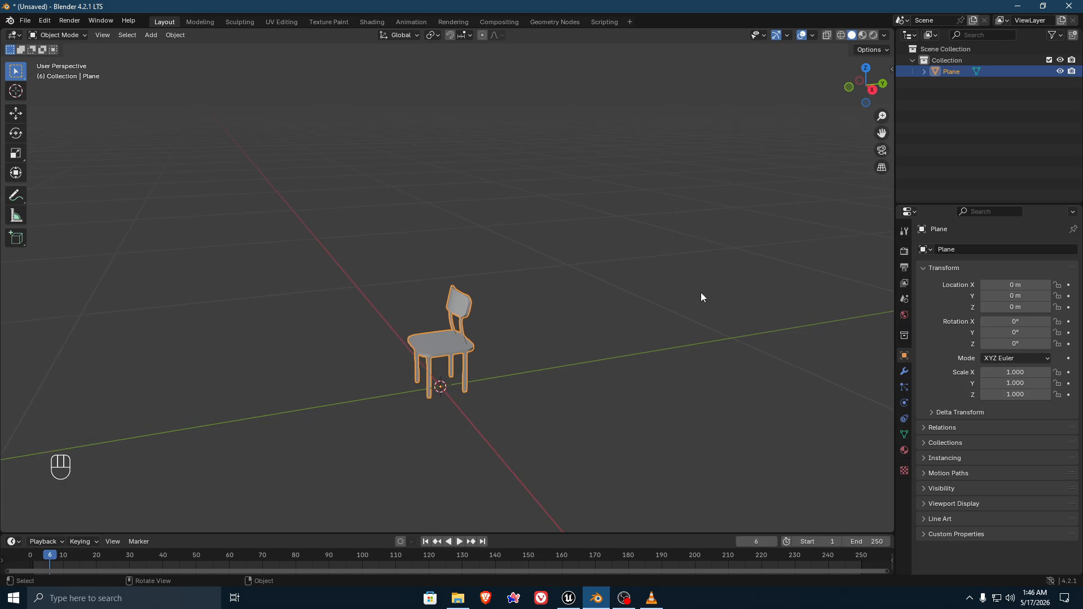
# Add a new collection directly under the Scene Collection and make it the active collection.
pyautogui.click(945, 134)
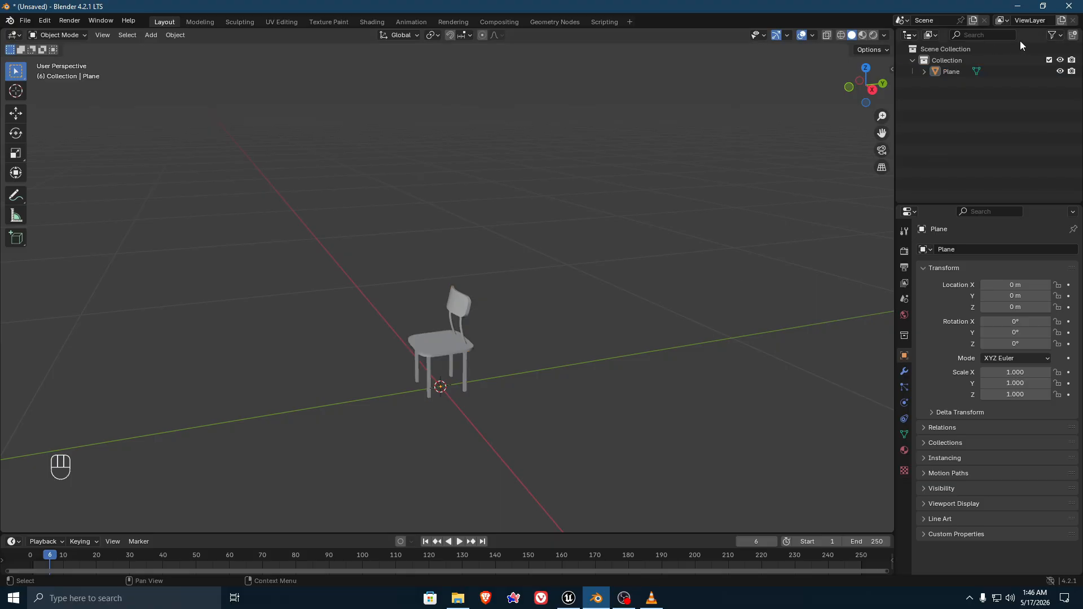
pyautogui.click(913, 60)
pyautogui.click(1015, 50)
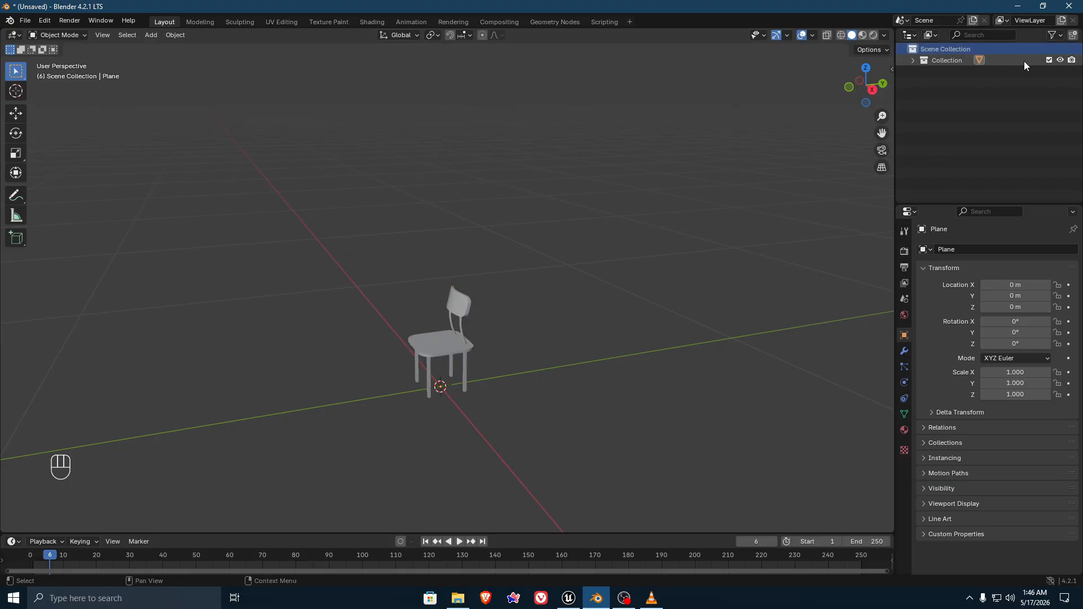
pyautogui.click(1073, 35)
pyautogui.click(958, 73)
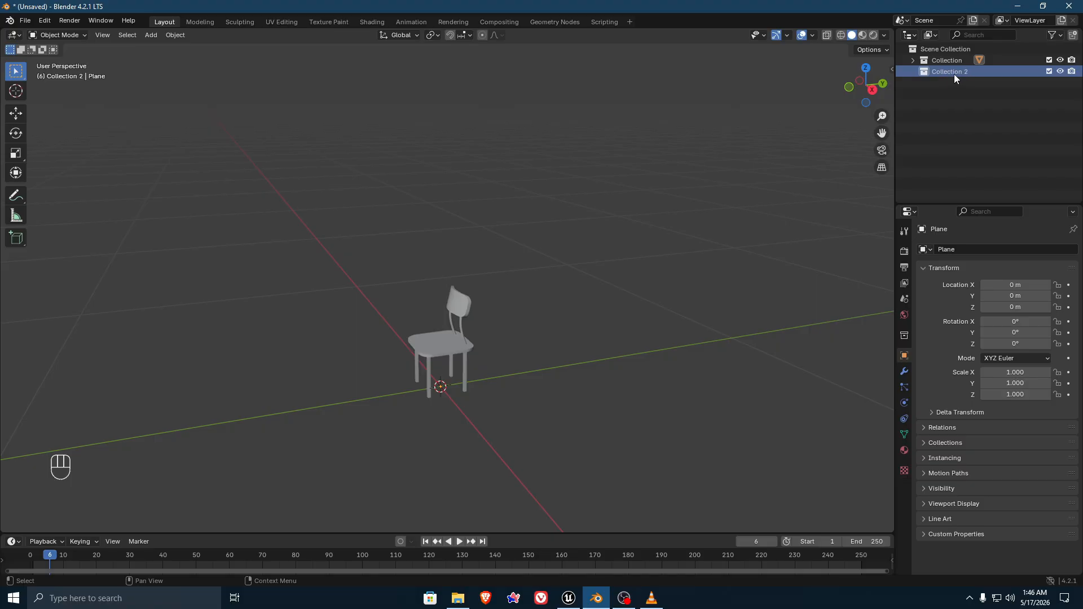
pyautogui.click(951, 74)
pyautogui.click(957, 118)
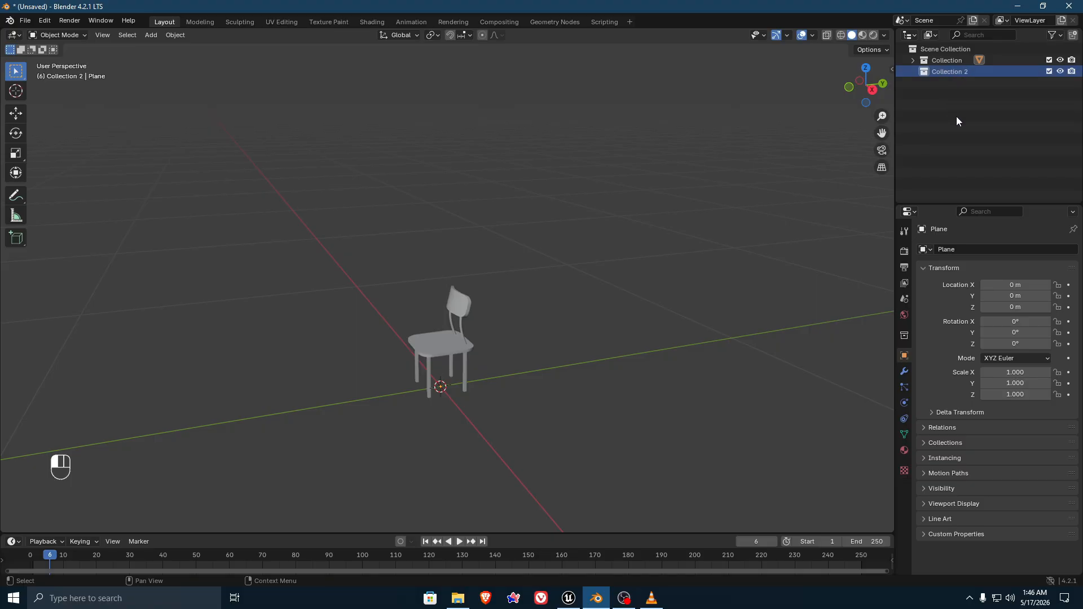
pyautogui.click(964, 72)
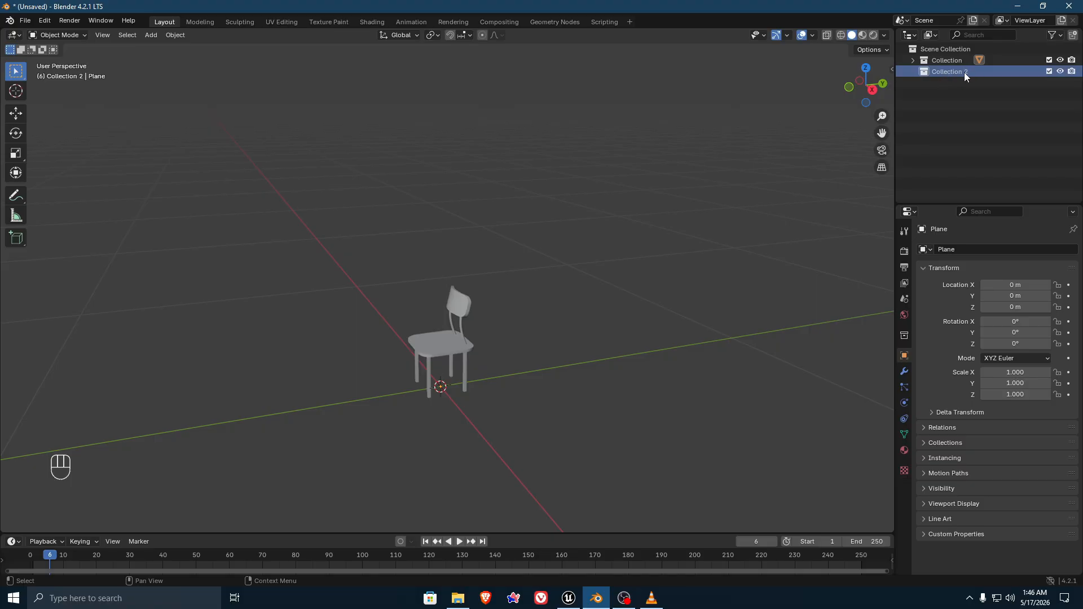
# Import SKM_Quinn_Simple.FBX from the E:\UE Assets folder into the new empty collection, using the default FBX import settings.
pyautogui.click(25, 21)
pyautogui.moveTo(39, 185)
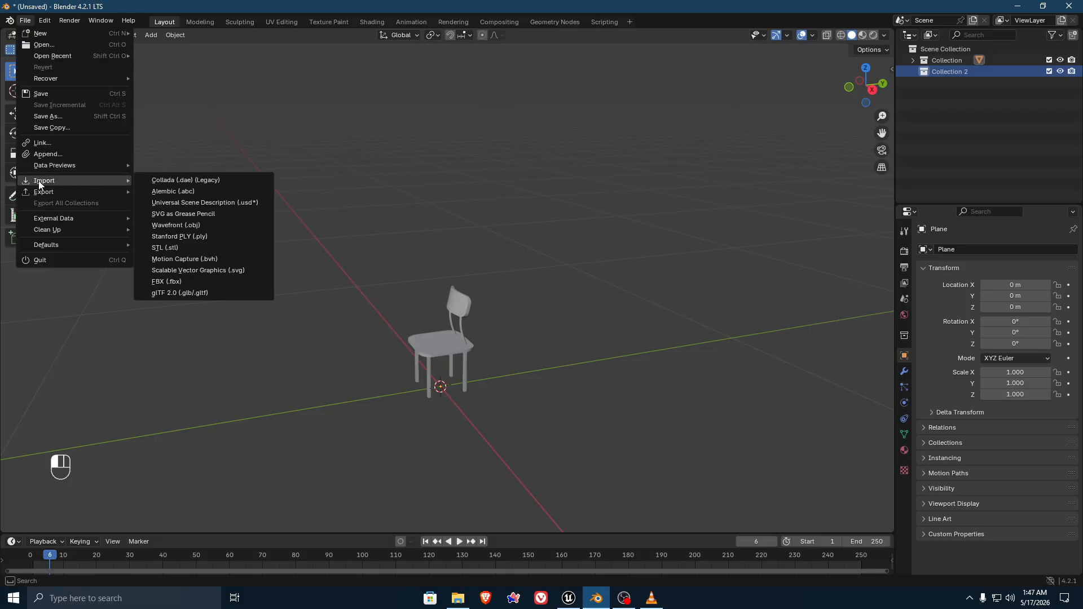
pyautogui.click(188, 280)
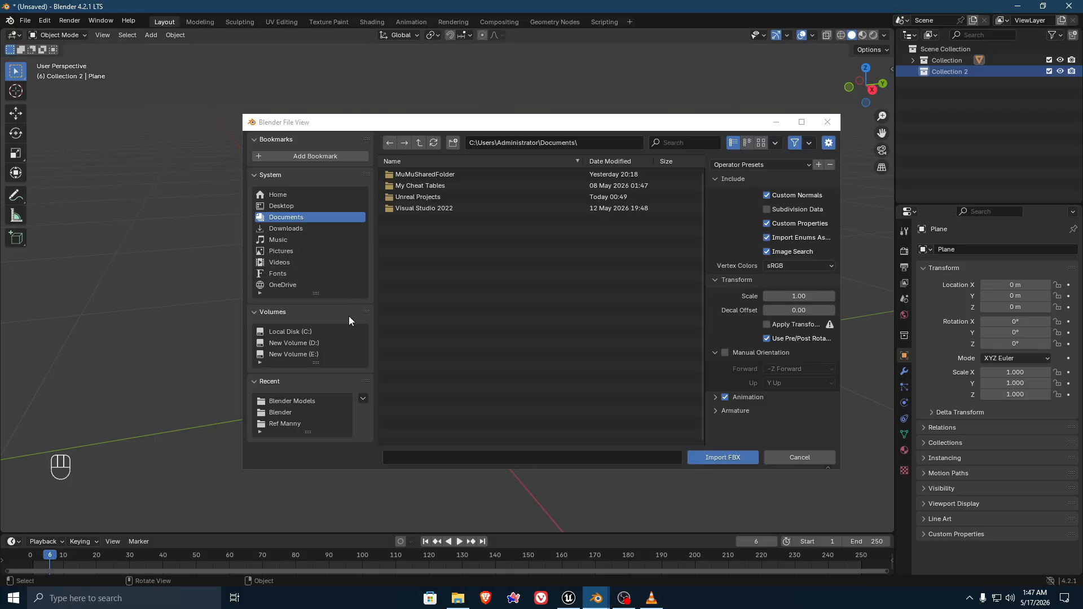
pyautogui.click(301, 352)
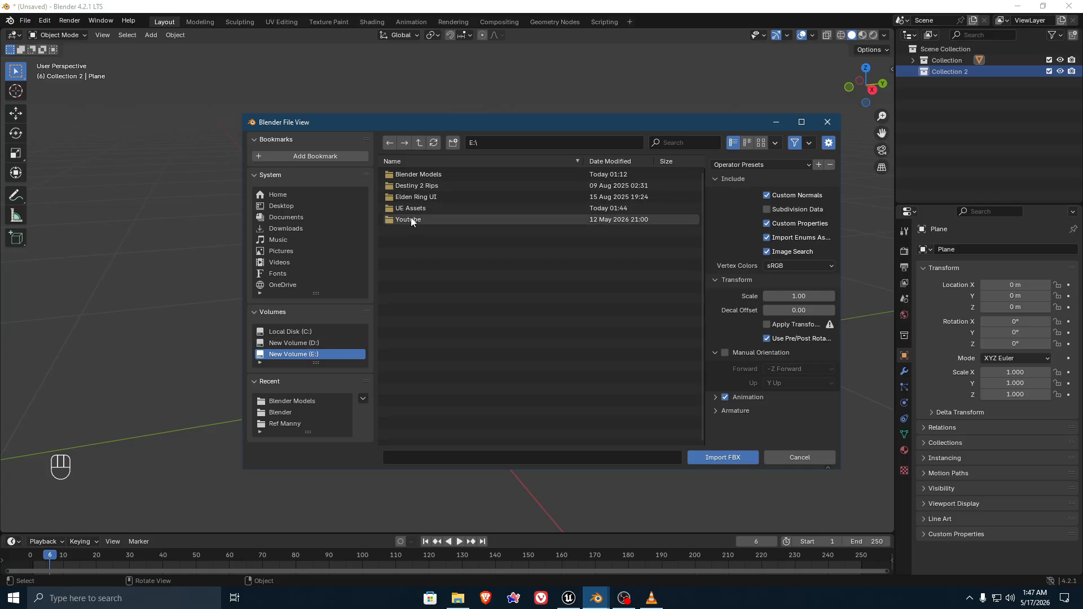
pyautogui.doubleClick(418, 177)
pyautogui.click(421, 144)
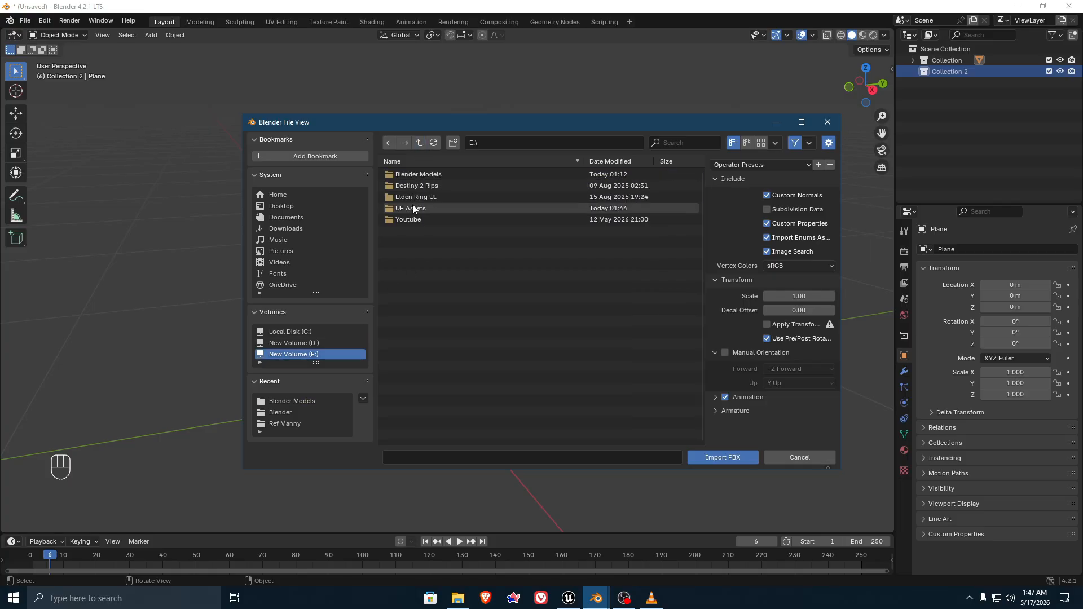
pyautogui.doubleClick(406, 208)
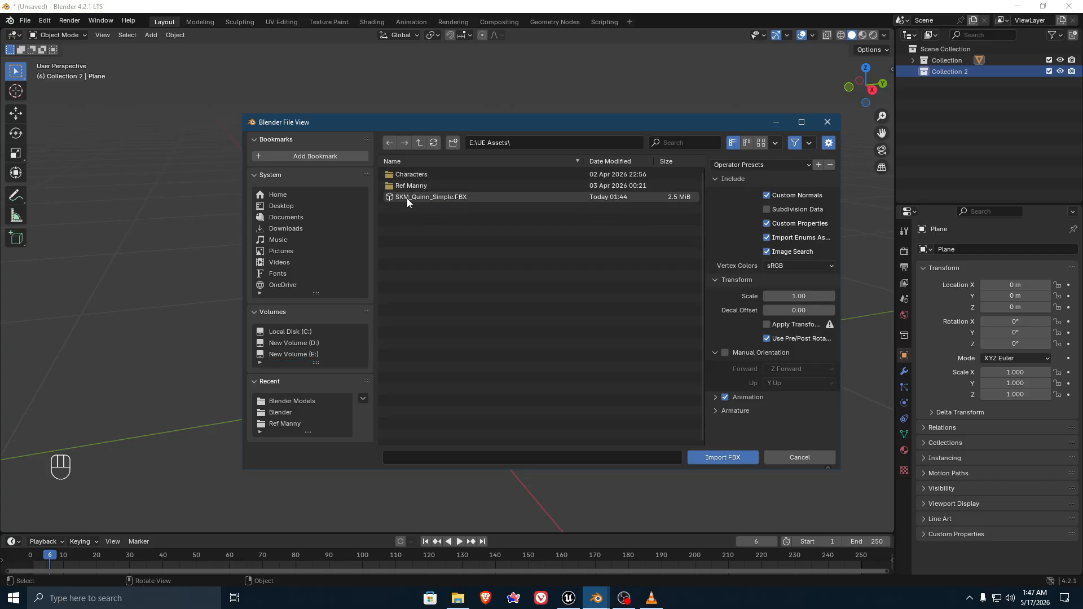
pyautogui.moveTo(435, 200); pyautogui.dragTo(438, 198)
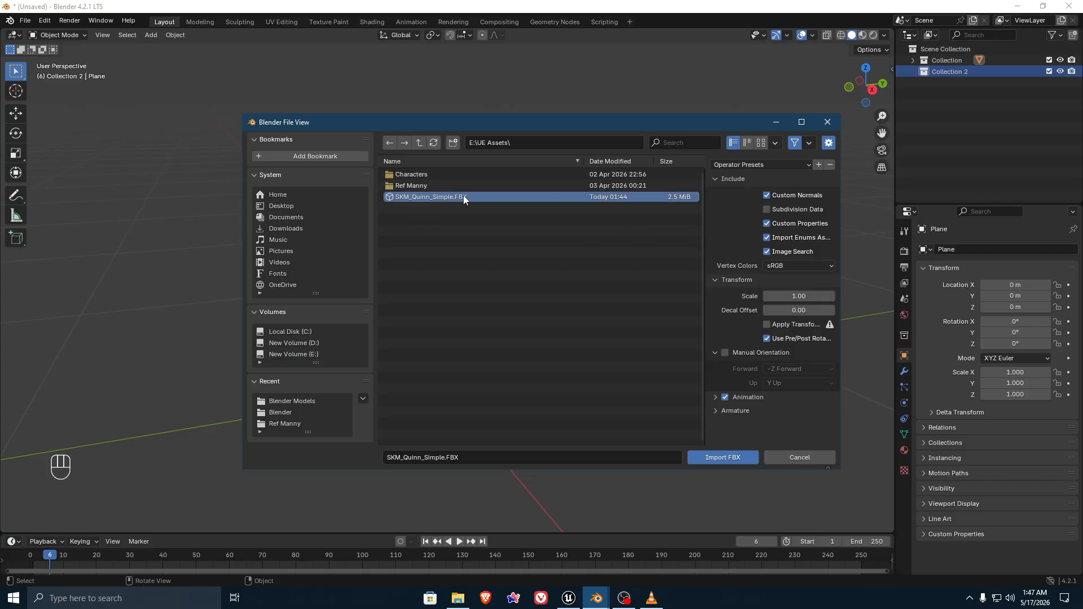
pyautogui.click(725, 458)
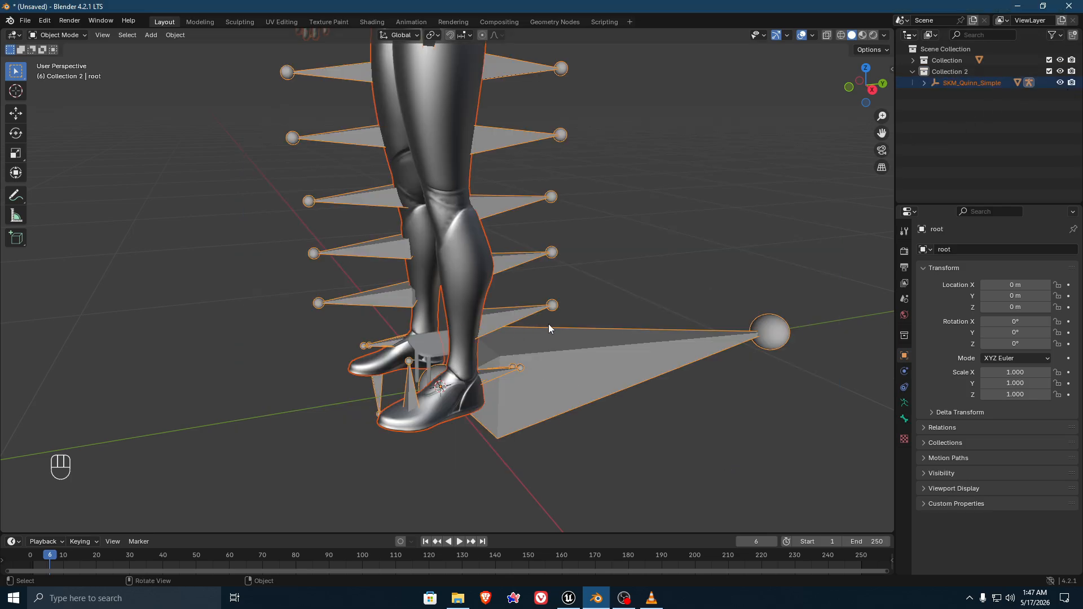
# Compare the imported mannequin's size with the chair in front orthographic view.
pyautogui.moveTo(548, 324); pyautogui.dragTo(622, 305, button='middle')
pyautogui.press('`')
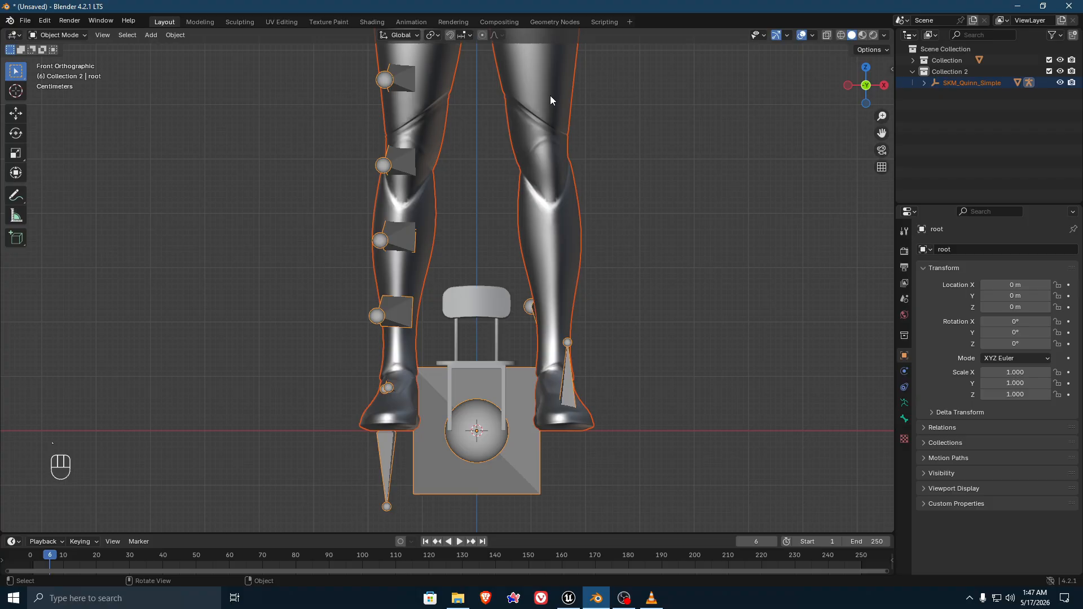
pyautogui.scroll(-8, 571, 238)
pyautogui.keyDown('shift'); pyautogui.moveTo(533, 185); pyautogui.dragTo(536, 229, button='middle'); pyautogui.keyUp('shift')
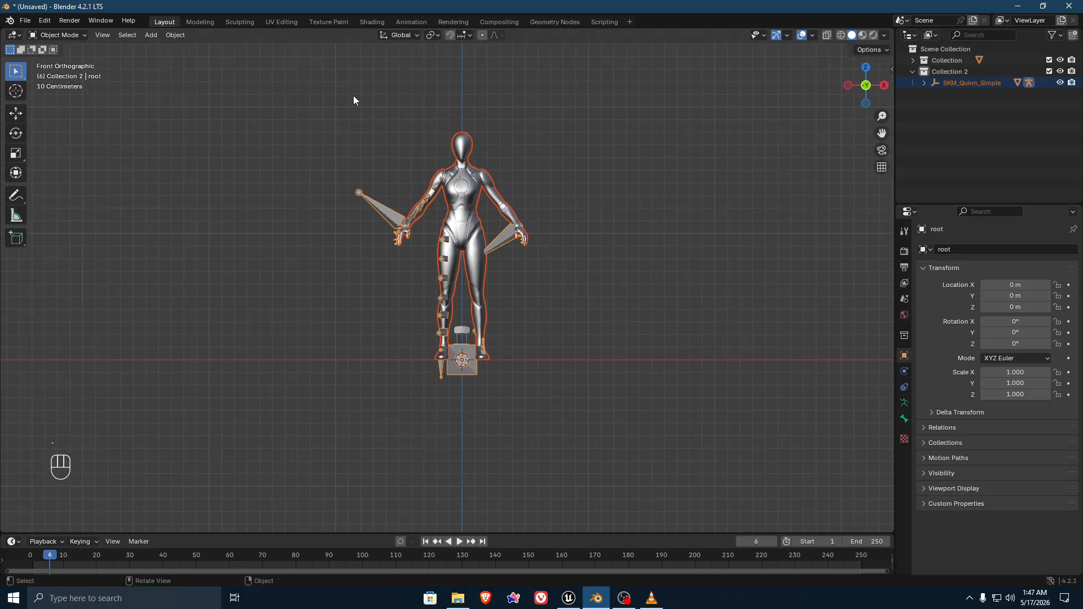
pyautogui.moveTo(362, 102); pyautogui.dragTo(630, 249)
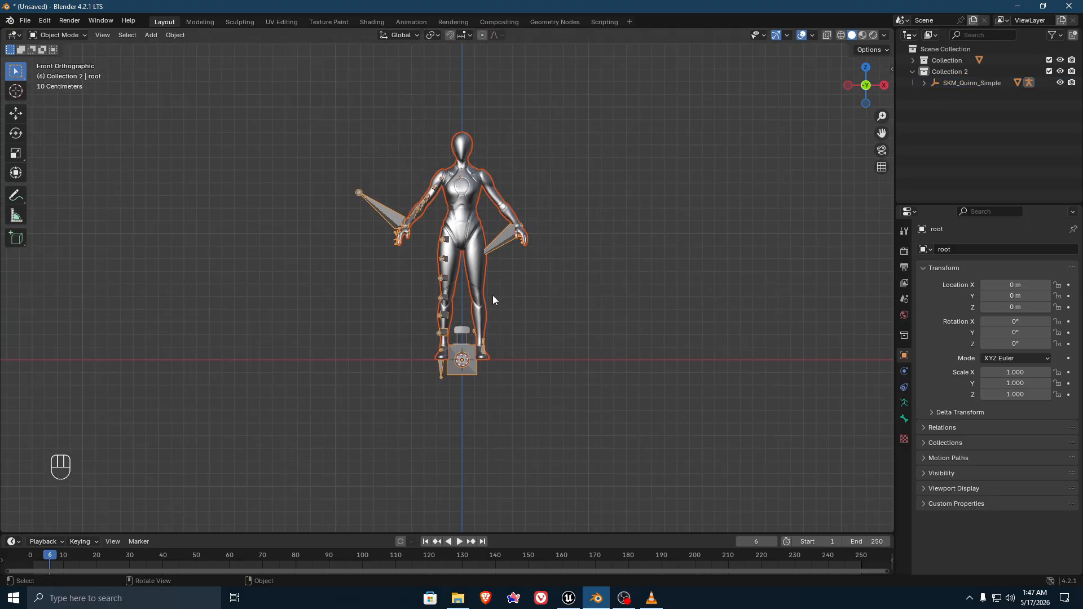
pyautogui.click(493, 246)
pyautogui.scroll(3, 545, 316)
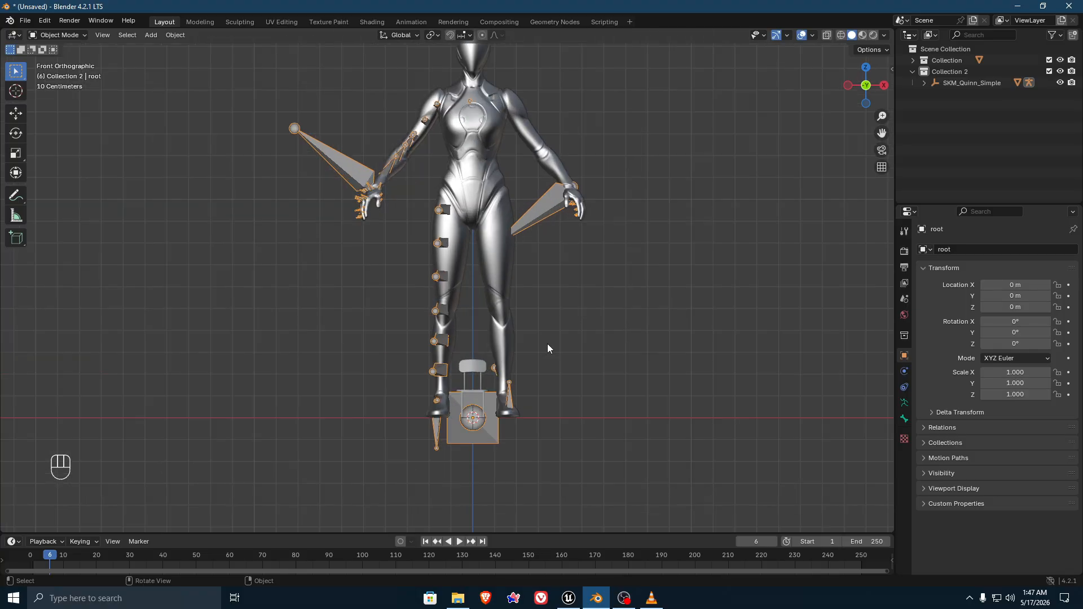
pyautogui.scroll(1, 547, 348)
# Hide the chair's collection in the viewport and inspect the full mannequin with its bones.
pyautogui.click(1060, 59)
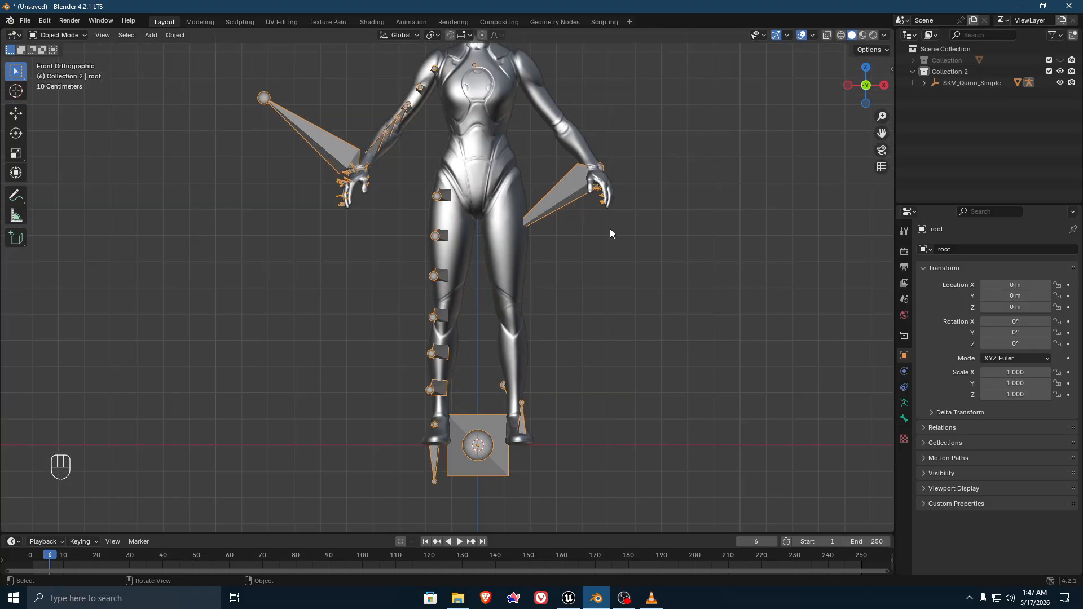
pyautogui.moveTo(527, 167); pyautogui.dragTo(614, 198, button='middle')
pyautogui.scroll(-5, 611, 209)
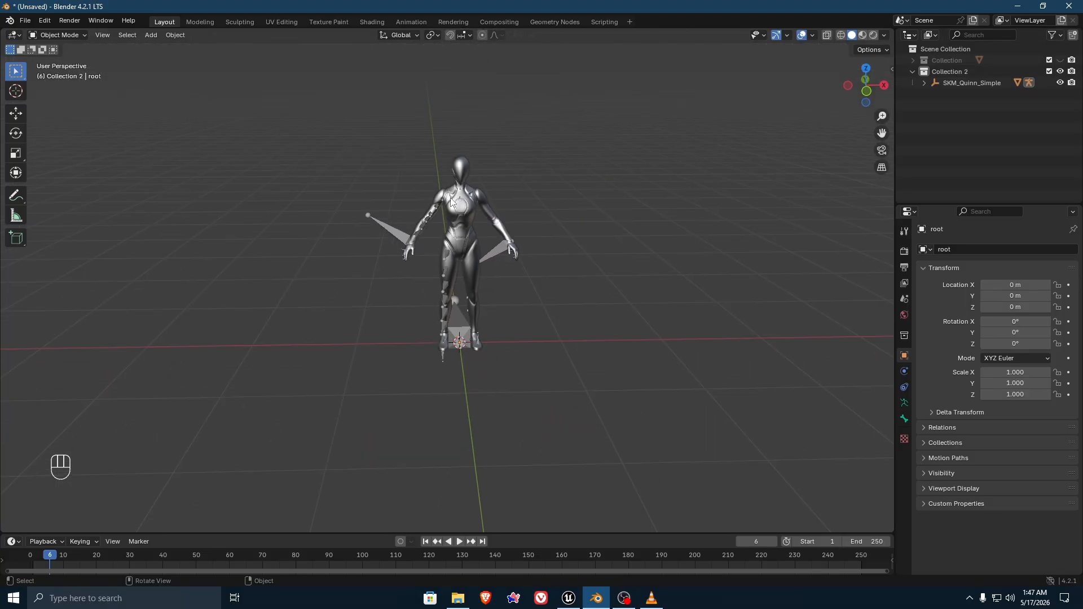
pyautogui.moveTo(363, 160); pyautogui.dragTo(655, 336)
pyautogui.scroll(3, 626, 309)
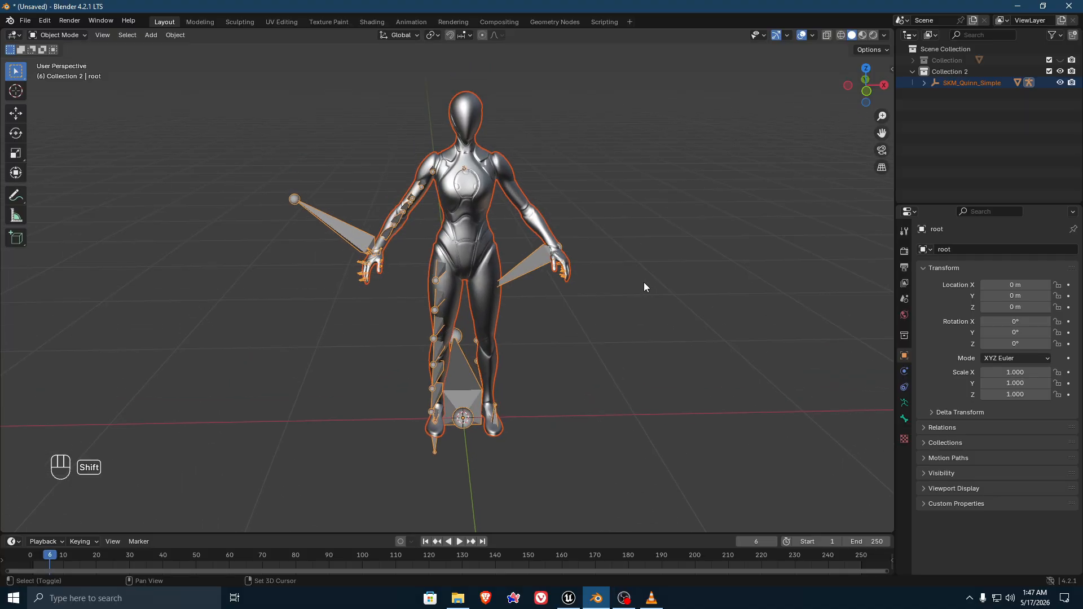
pyautogui.click(659, 292)
pyautogui.moveTo(659, 292)
pyautogui.mouseDown(button='middle')
pyautogui.moveTo(659, 276)
pyautogui.moveTo(654, 283)
pyautogui.mouseUp(button='middle')
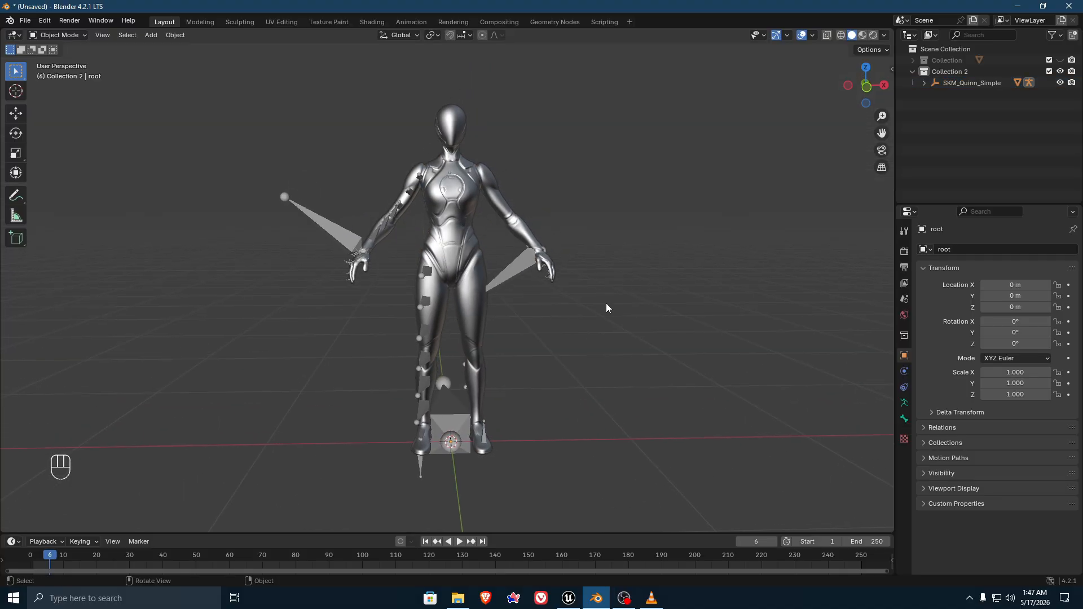
pyautogui.moveTo(604, 307); pyautogui.dragTo(769, 358, button='middle')
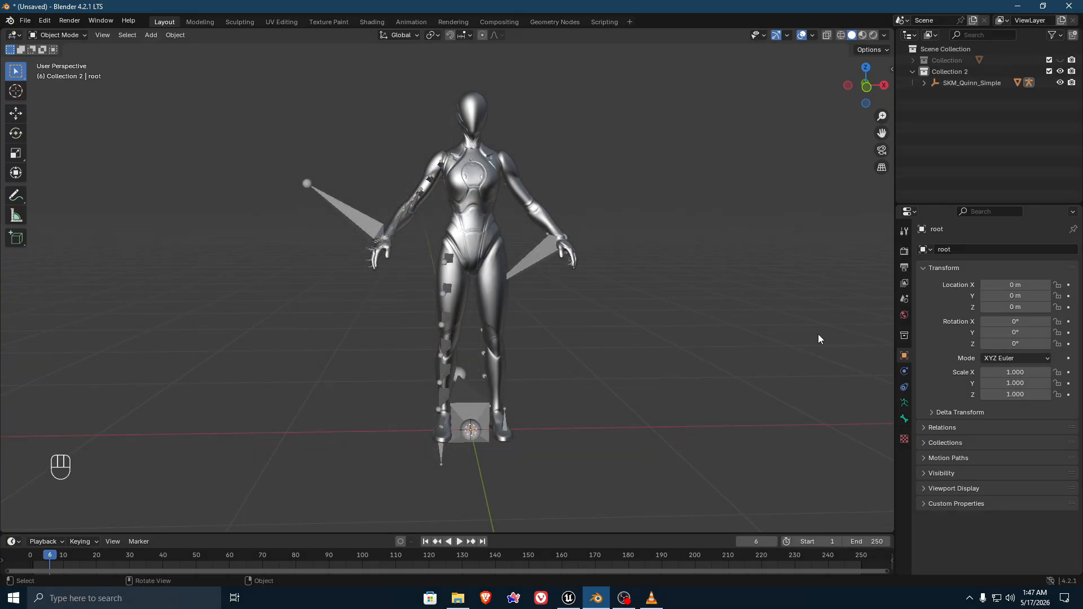
# Expand the SKM_Quinn_Simple hierarchy and inspect its parent empty, root armature and mesh one after another.
pyautogui.click(923, 83)
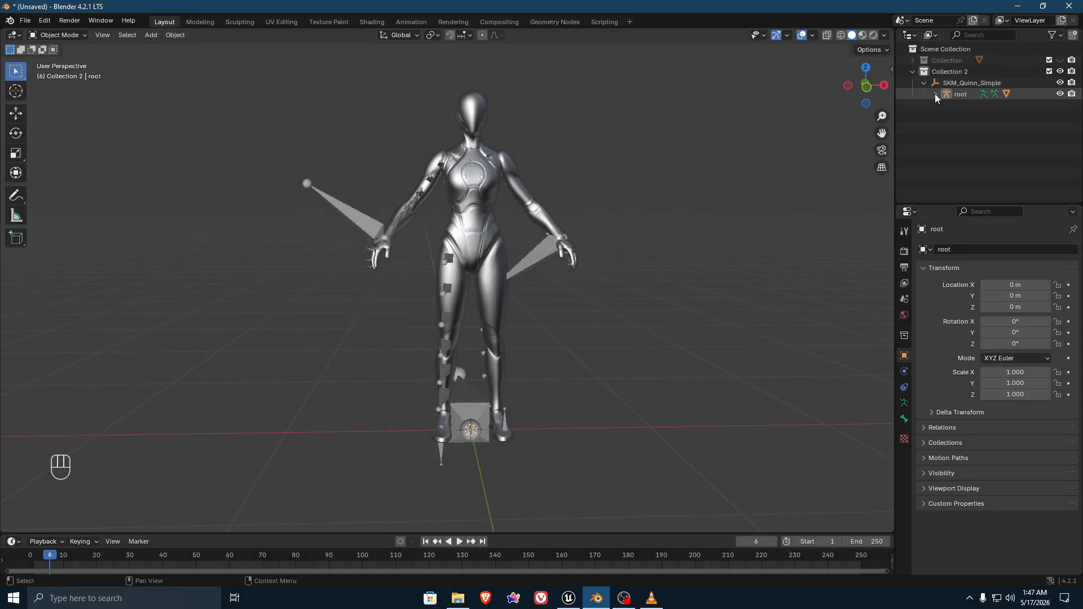
pyautogui.click(935, 94)
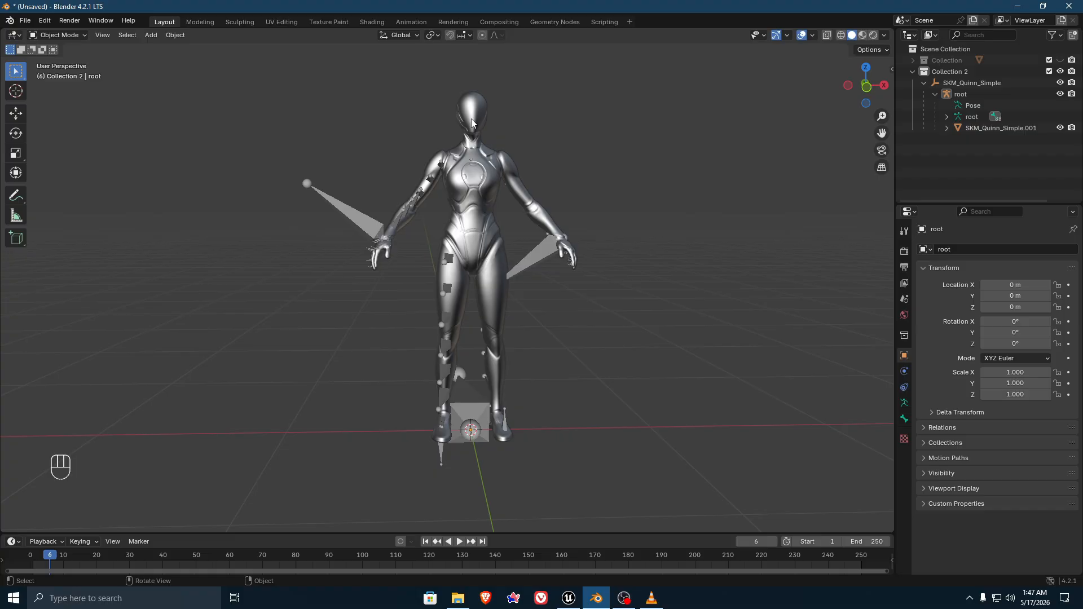
pyautogui.click(982, 83)
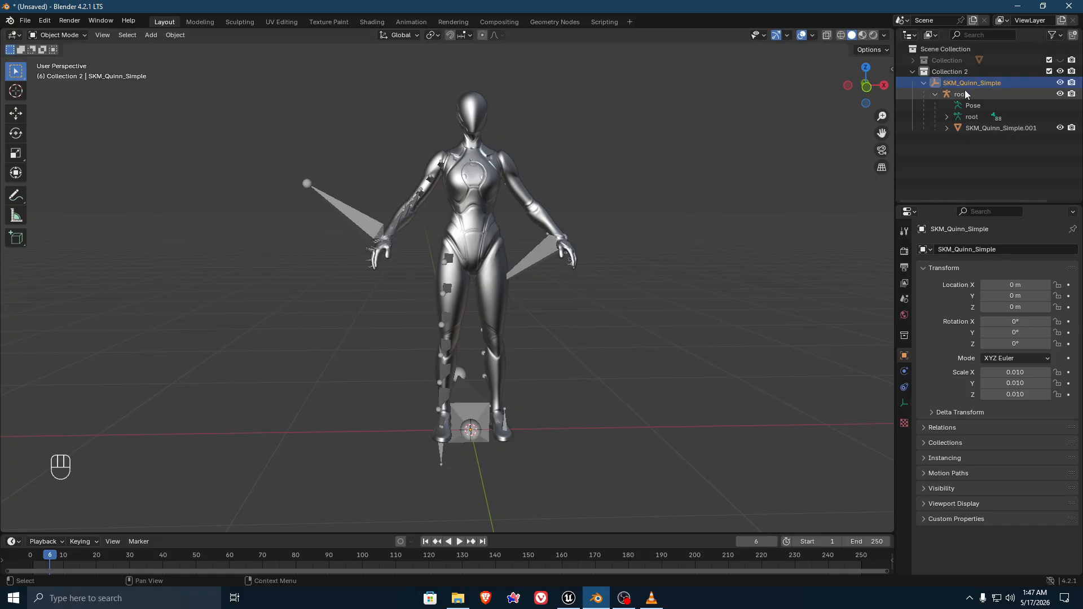
pyautogui.click(972, 94)
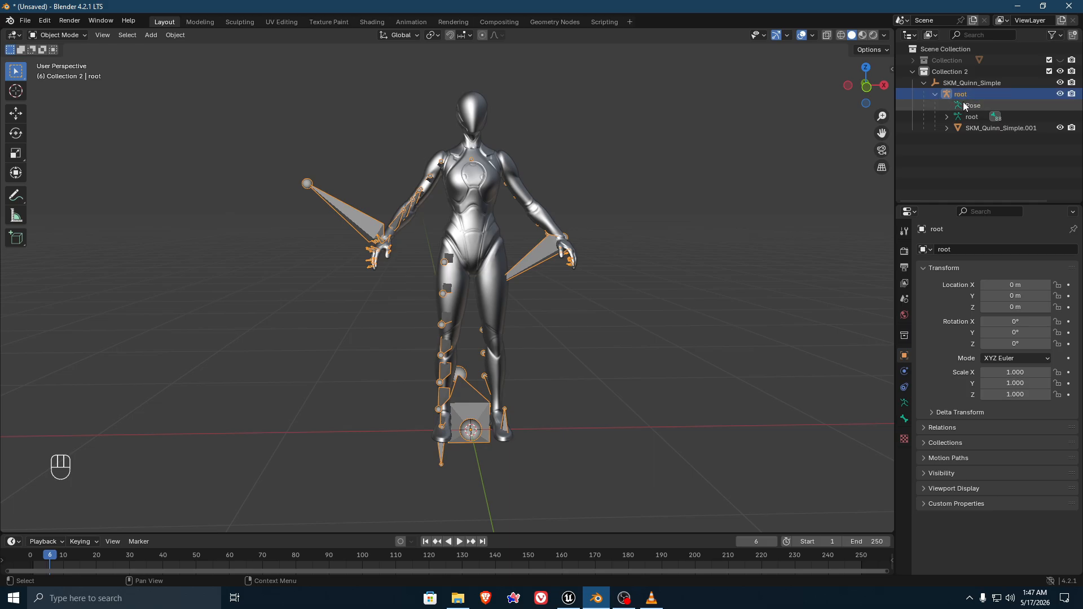
pyautogui.click(976, 129)
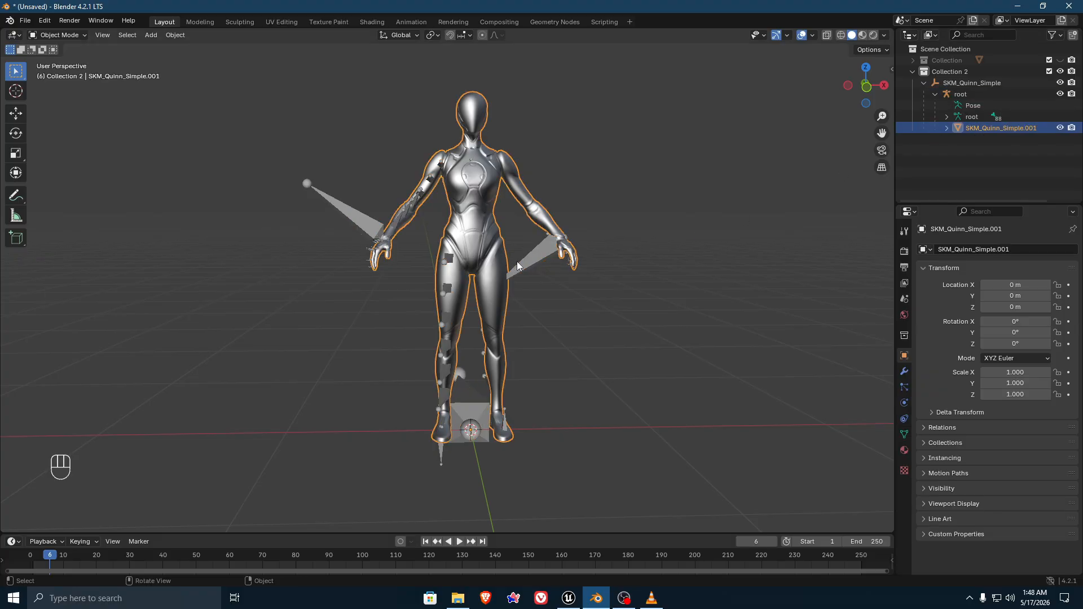
pyautogui.click(657, 264)
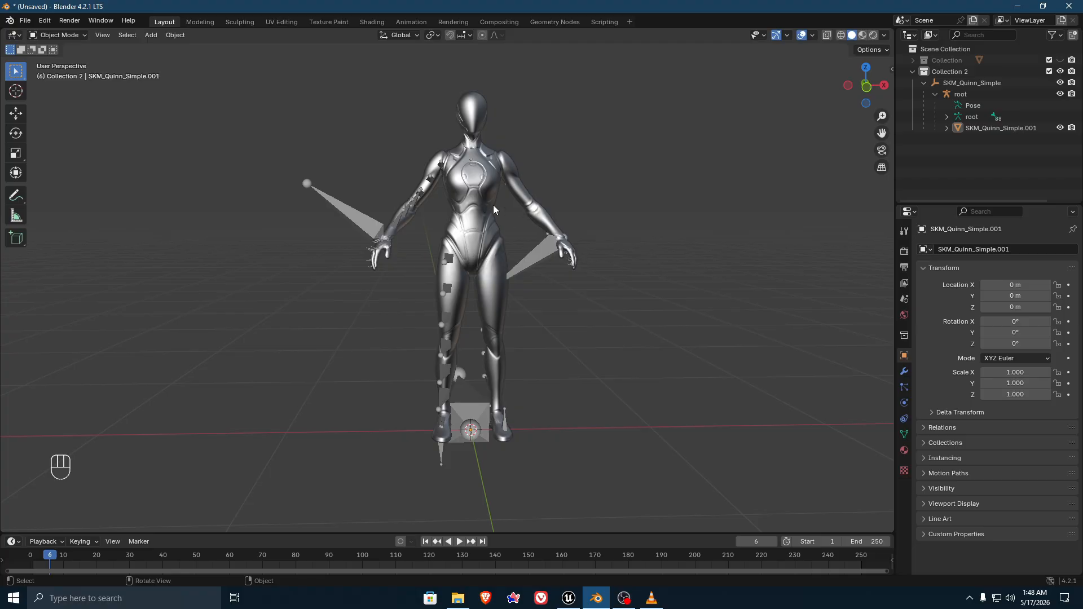
# Clear the parent relationships of all SKM_Quinn_Simple objects while keeping their transformations.
pyautogui.press('a')
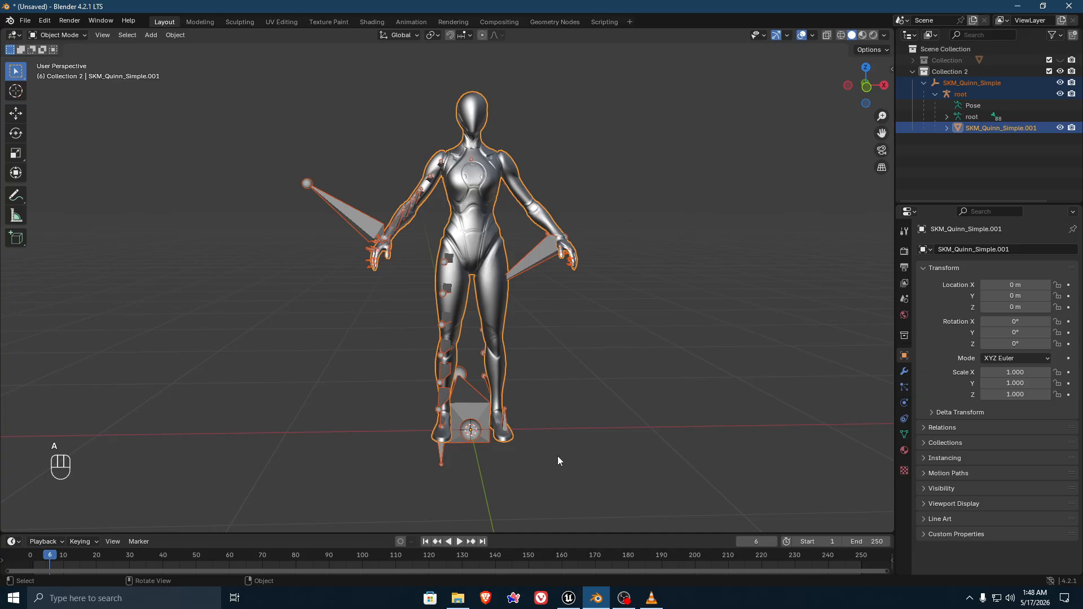
pyautogui.press('ctrl')
pyautogui.hotkey('alt', 'p')
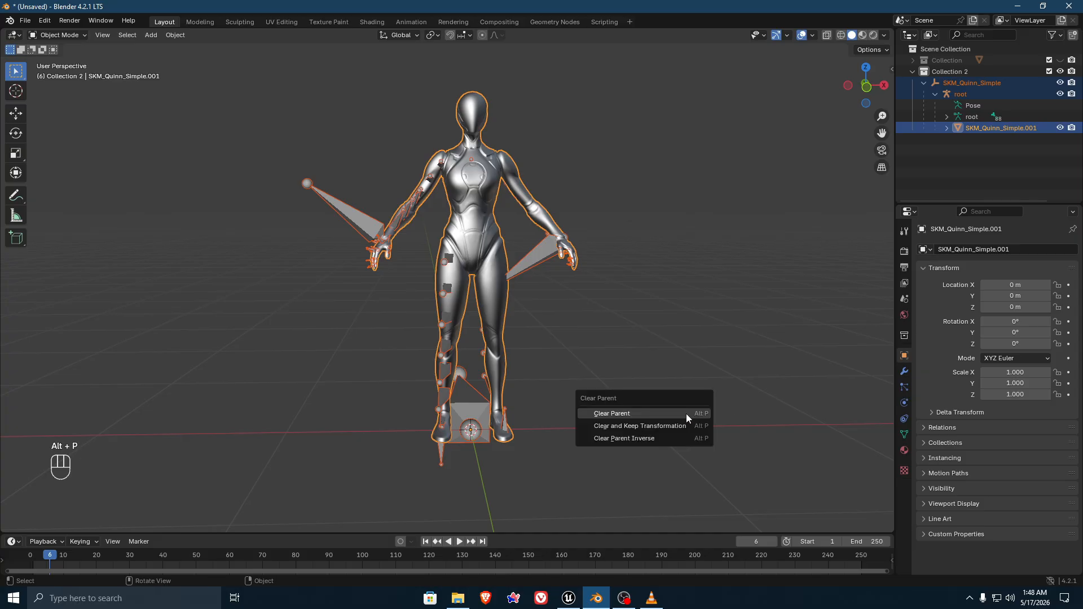
pyautogui.click(645, 425)
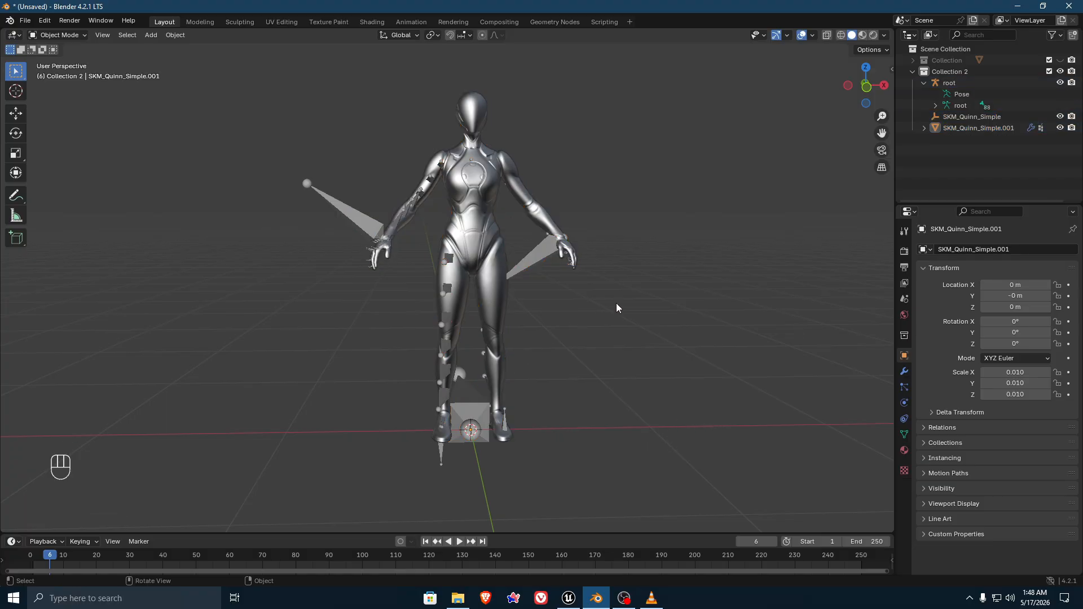
# Try moving the mannequin mesh and the root armature separately, undoing each move.
pyautogui.click(489, 168)
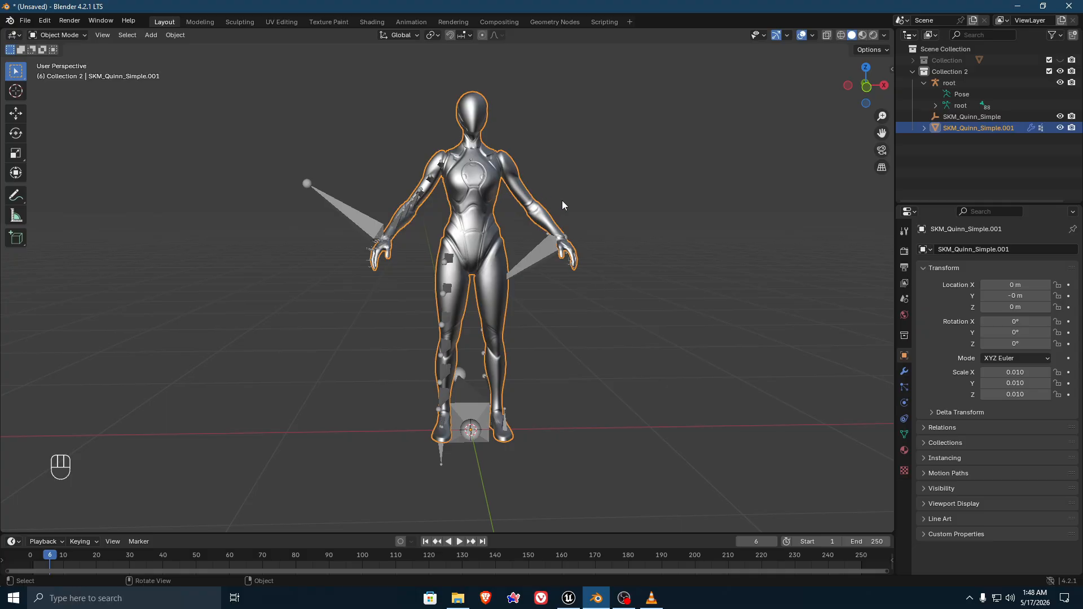
pyautogui.press('g')
pyautogui.hotkey('ctrl', 'z')
pyautogui.click(528, 258)
pyautogui.press('g')
pyautogui.hotkey('ctrl', 'z')
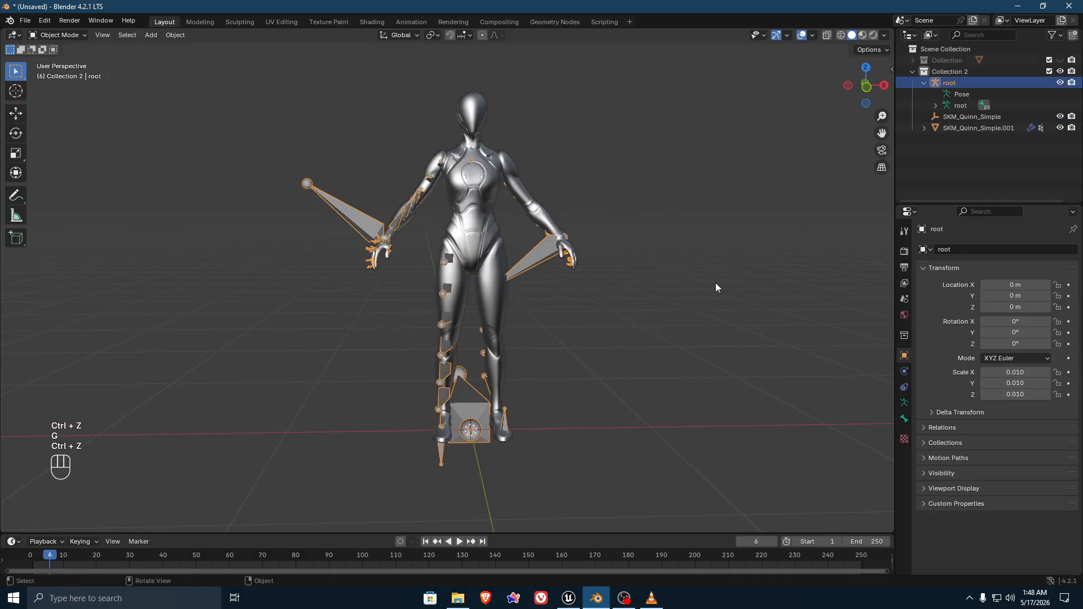
pyautogui.click(715, 284)
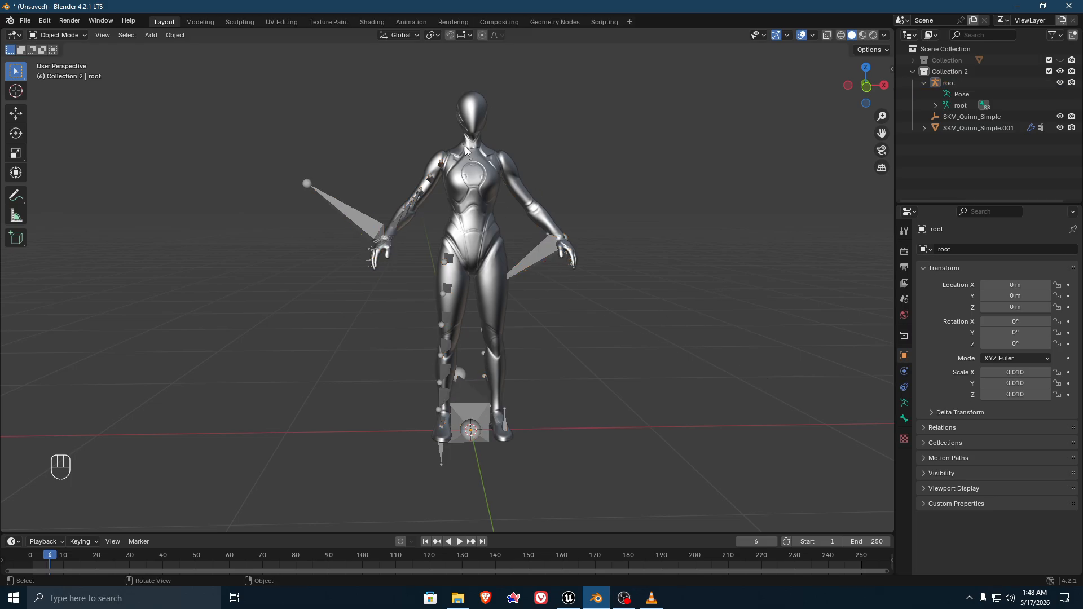
# Inspect the root armature's collection settings and its object transform values.
pyautogui.click(335, 202)
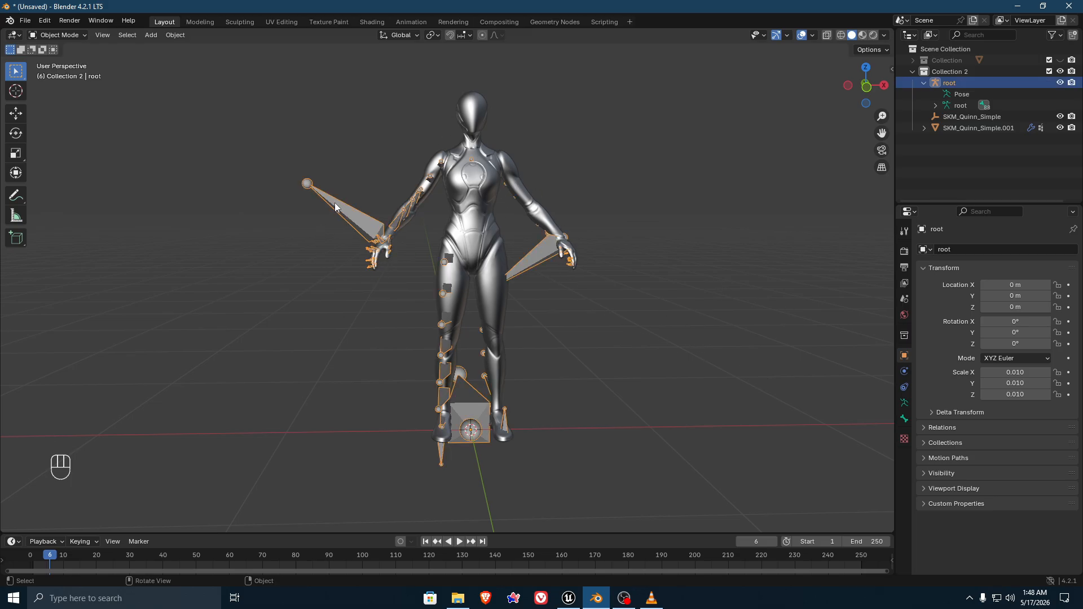
pyautogui.click(904, 335)
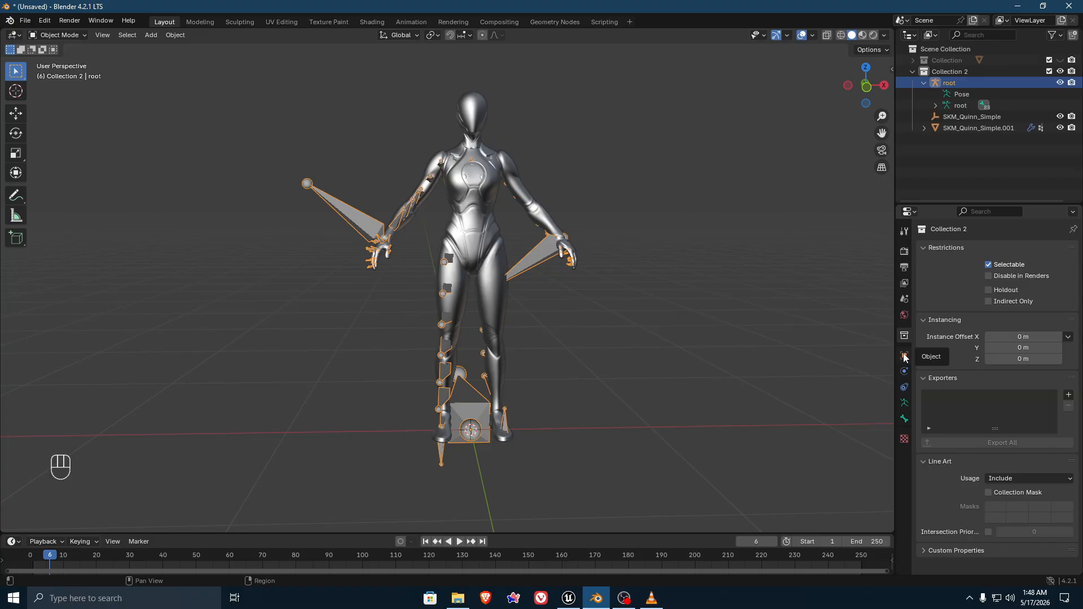
pyautogui.click(905, 356)
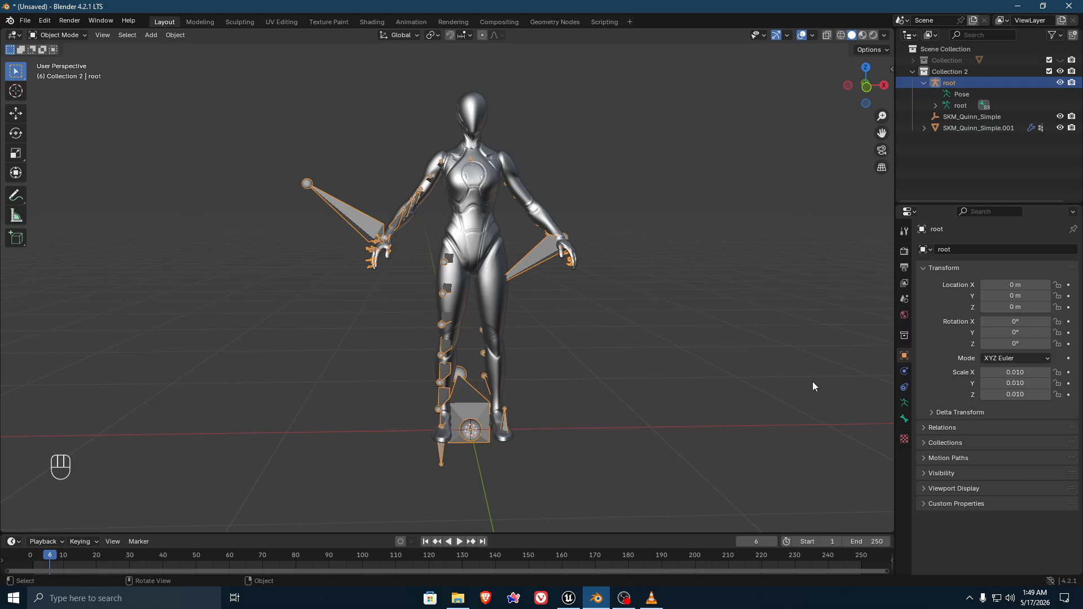
pyautogui.click(571, 318)
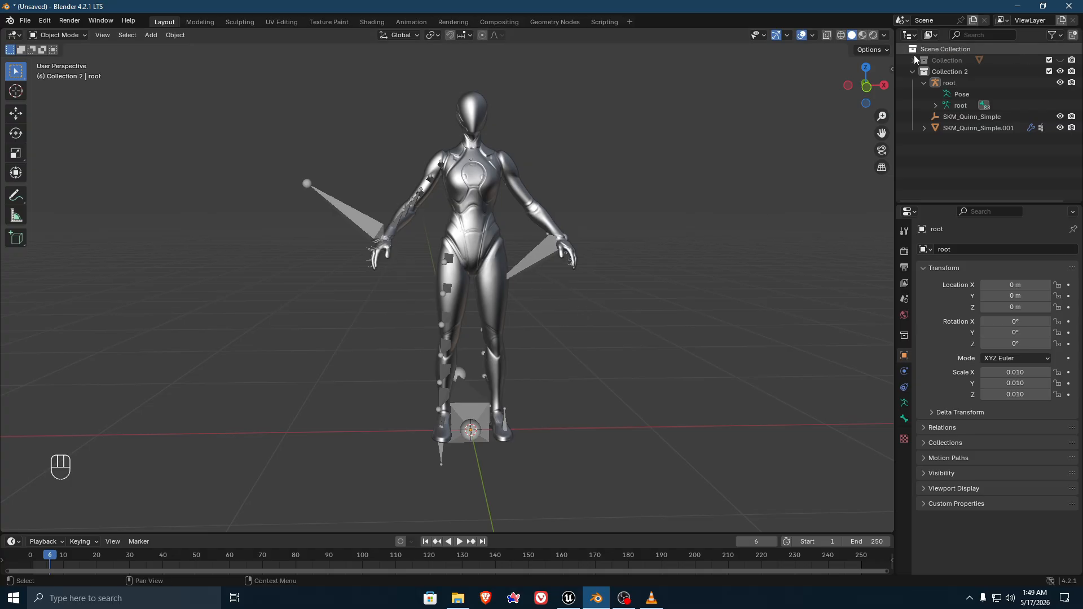
# Delete the root armature and the SKM_Quinn_Simple empty, keeping only the mannequin mesh.
pyautogui.click(532, 255)
pyautogui.press('x')
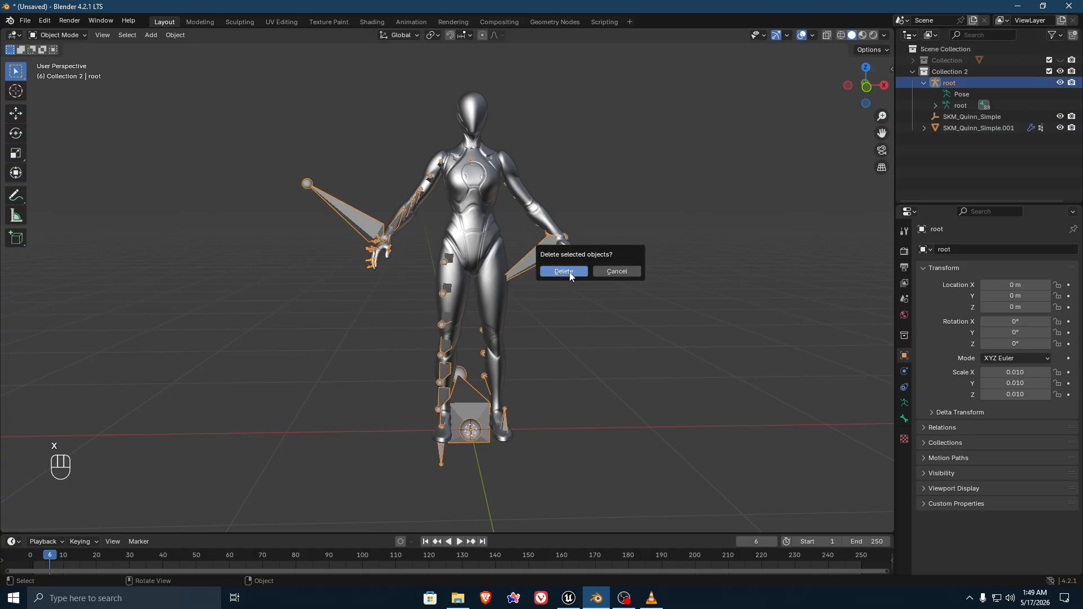
pyautogui.click(564, 271)
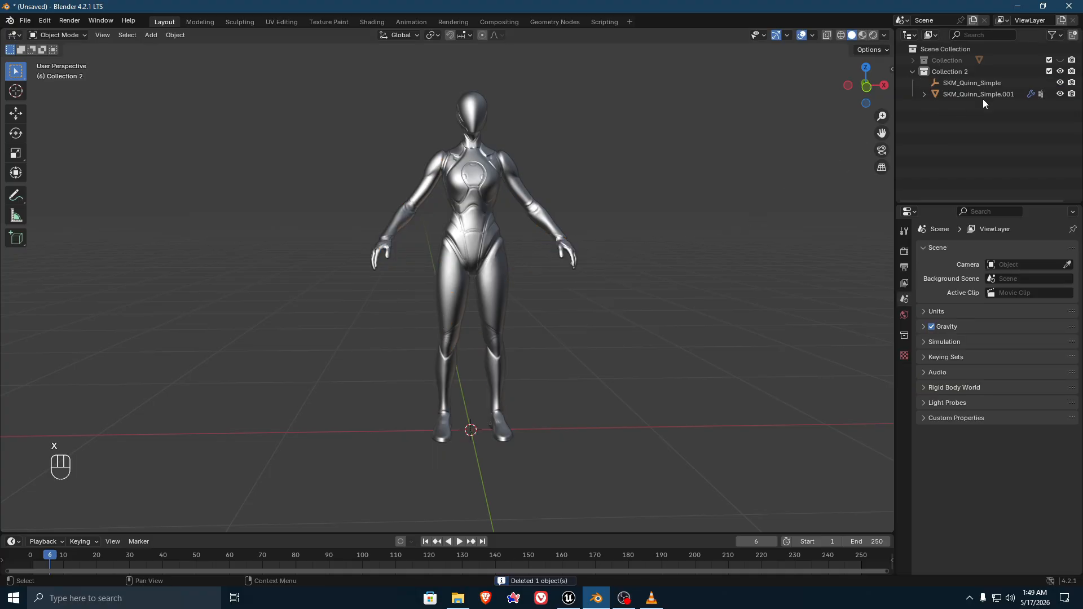
pyautogui.click(972, 85)
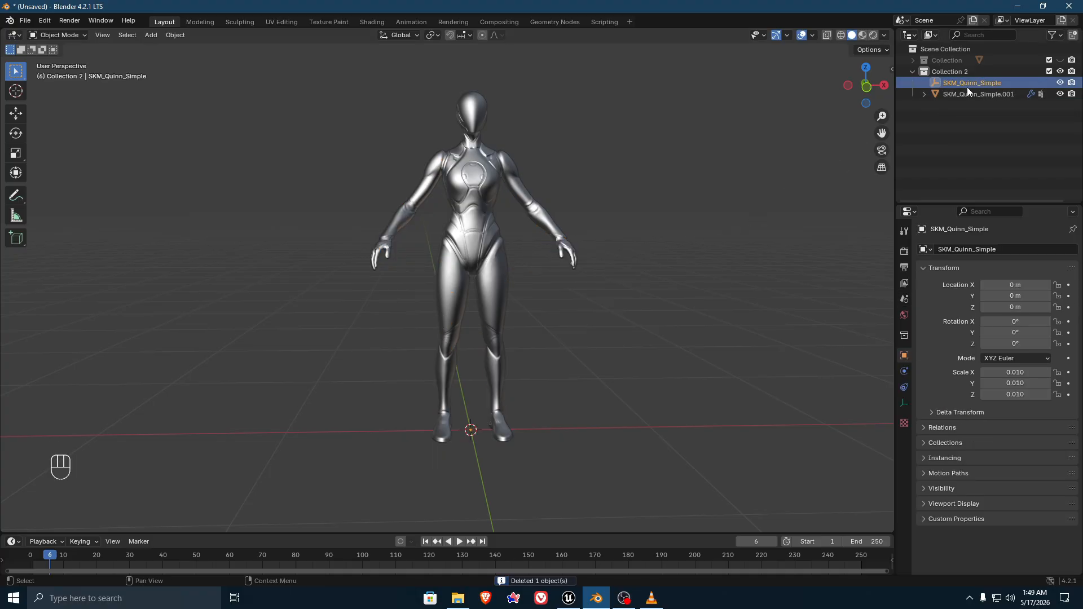
pyautogui.press('x')
pyautogui.click(581, 262)
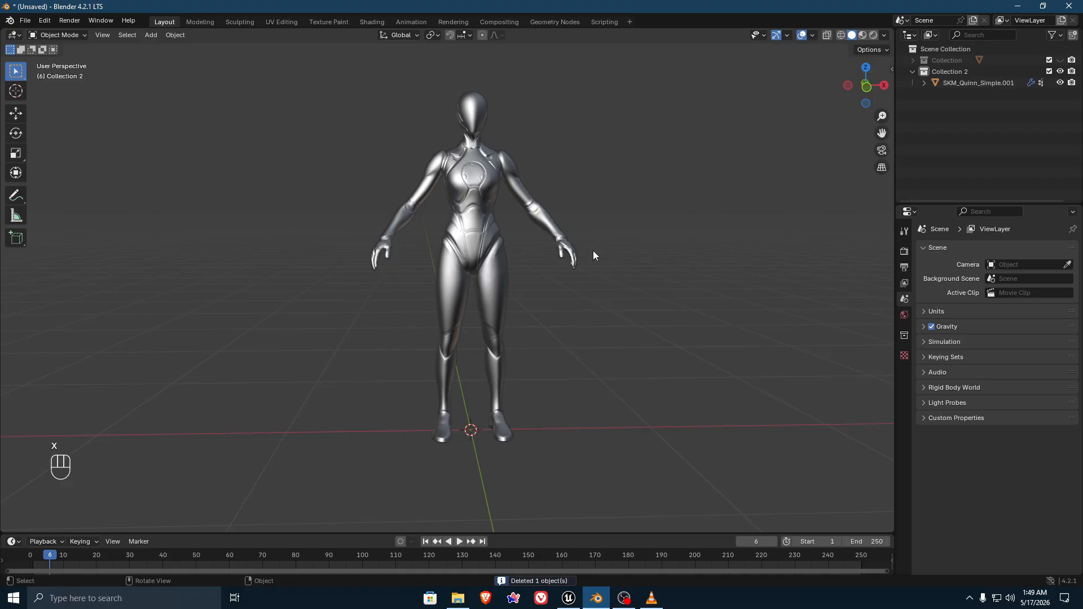
# Examine the remaining SKM_Quinn_Simple.001 mesh from an angle and check its transform scale.
pyautogui.click(488, 217)
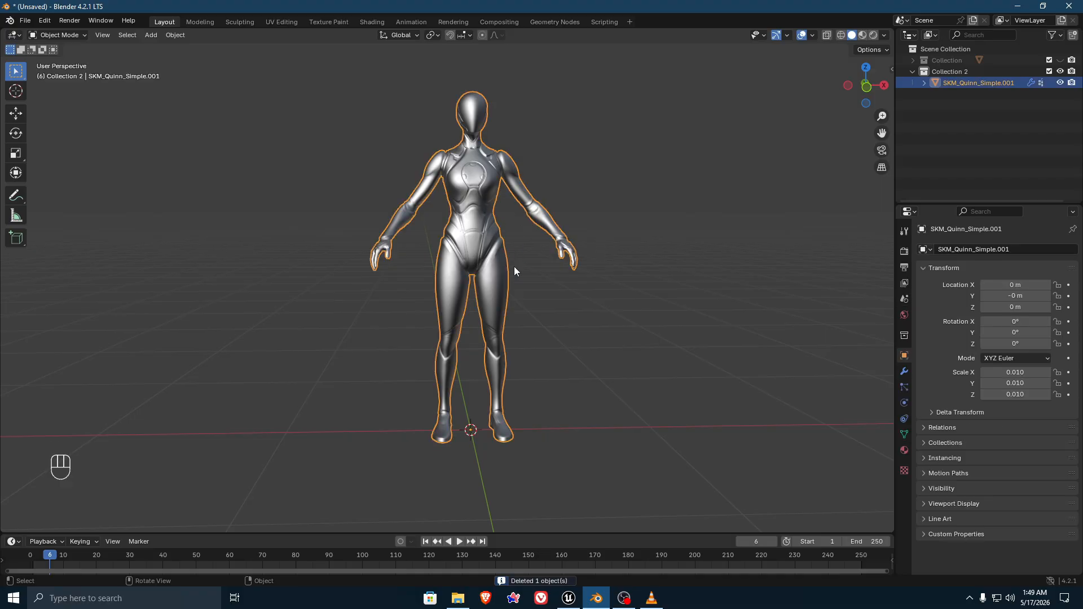
pyautogui.moveTo(304, 91); pyautogui.dragTo(619, 361)
pyautogui.moveTo(506, 225); pyautogui.dragTo(584, 329, button='middle')
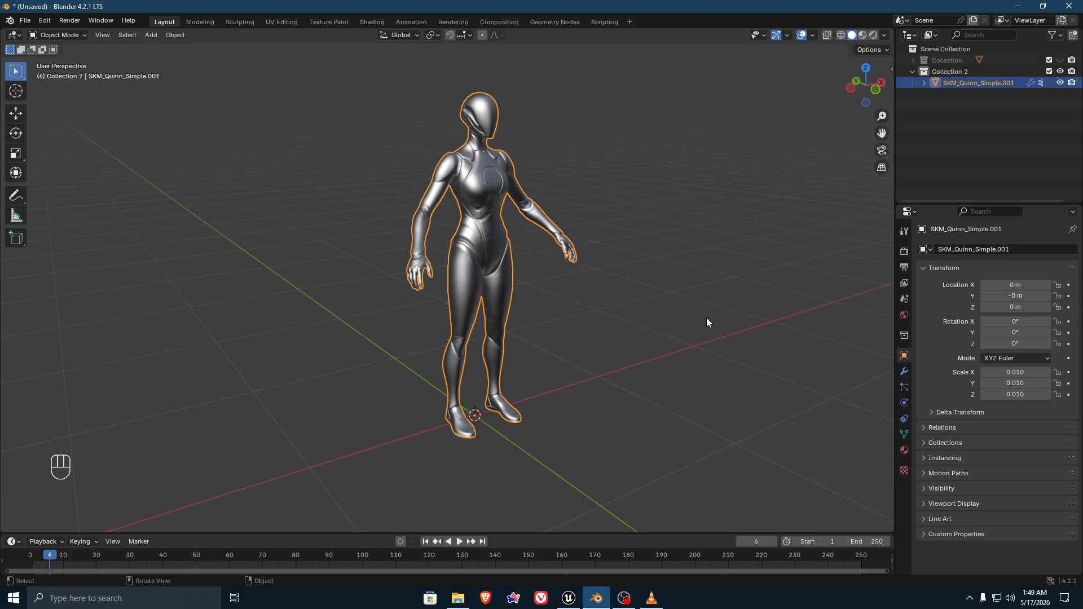
pyautogui.click(615, 316)
pyautogui.scroll(1, 649, 344)
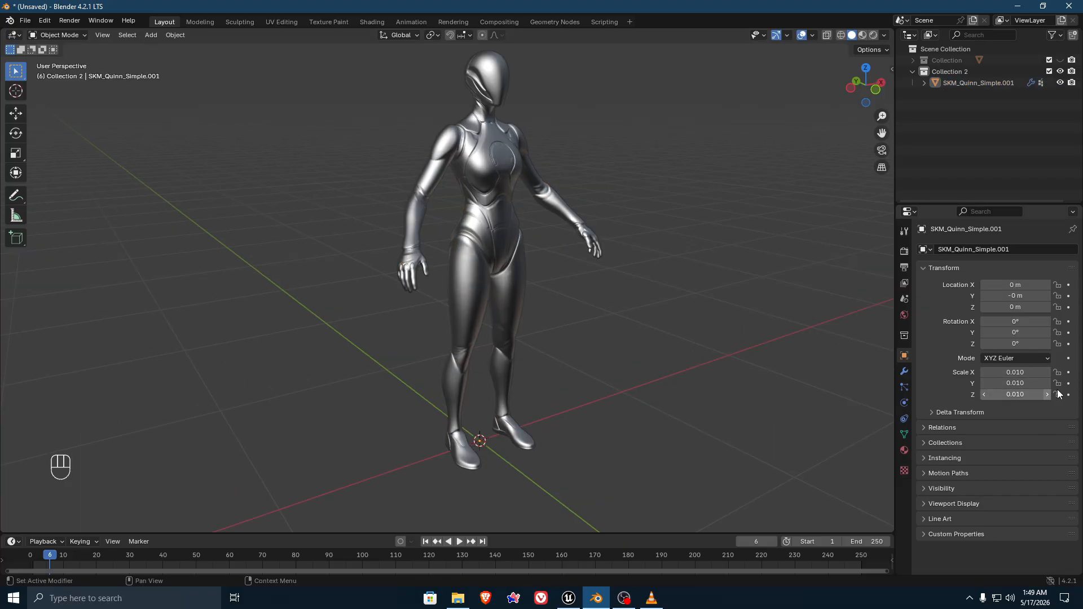
pyautogui.scroll(-1, 689, 336)
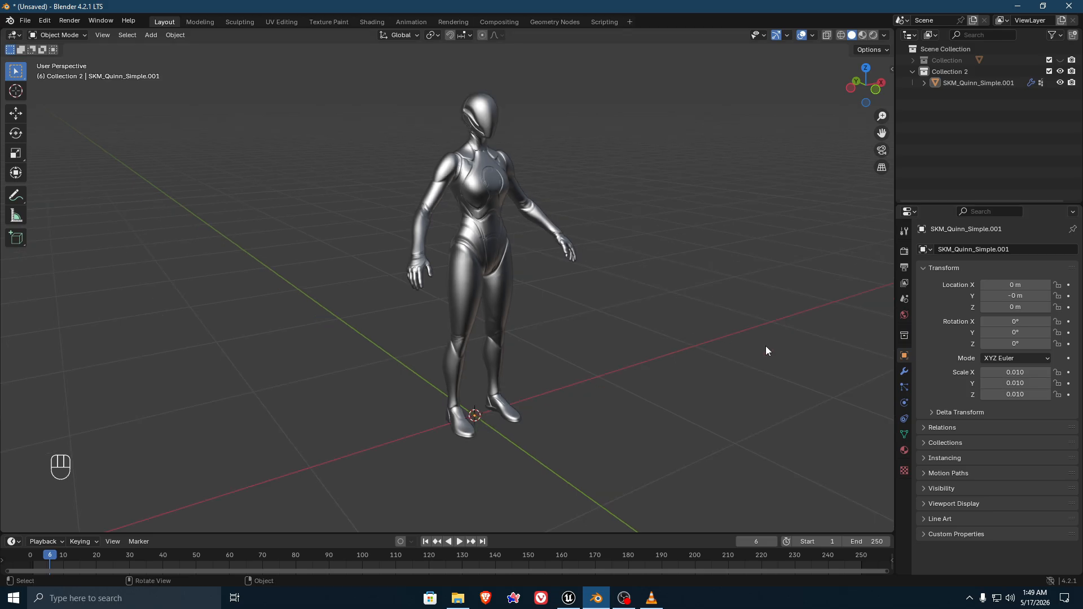
pyautogui.scroll(1, 765, 347)
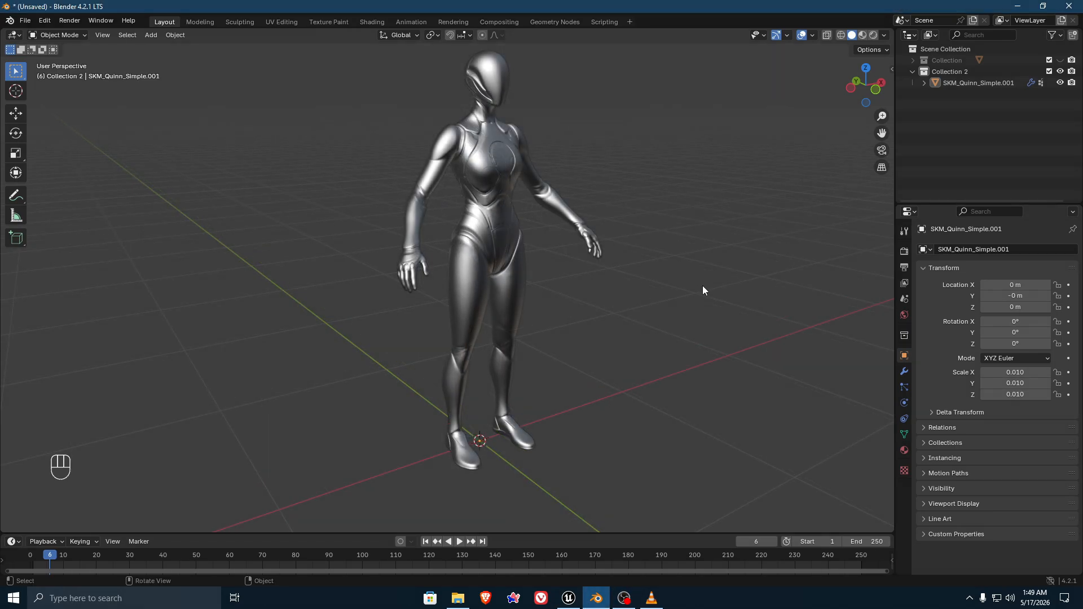
pyautogui.keyDown('shift'); pyautogui.moveTo(703, 290); pyautogui.dragTo(699, 297, button='middle'); pyautogui.keyUp('shift')
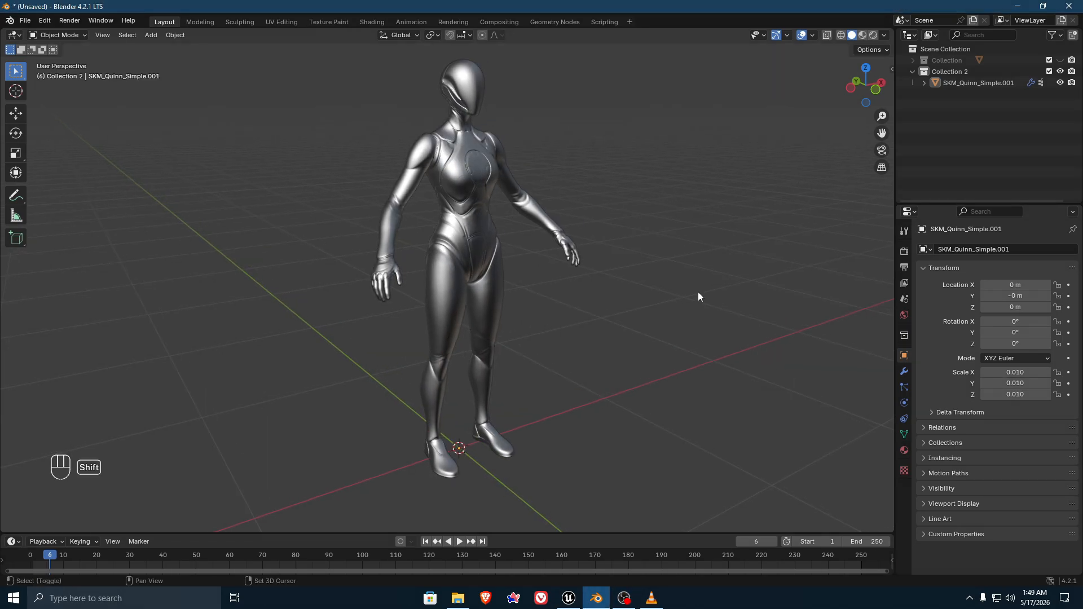
# Set the scene's unit scale to 0.01, keeping the Metric unit system and Meters as length unit.
pyautogui.click(904, 300)
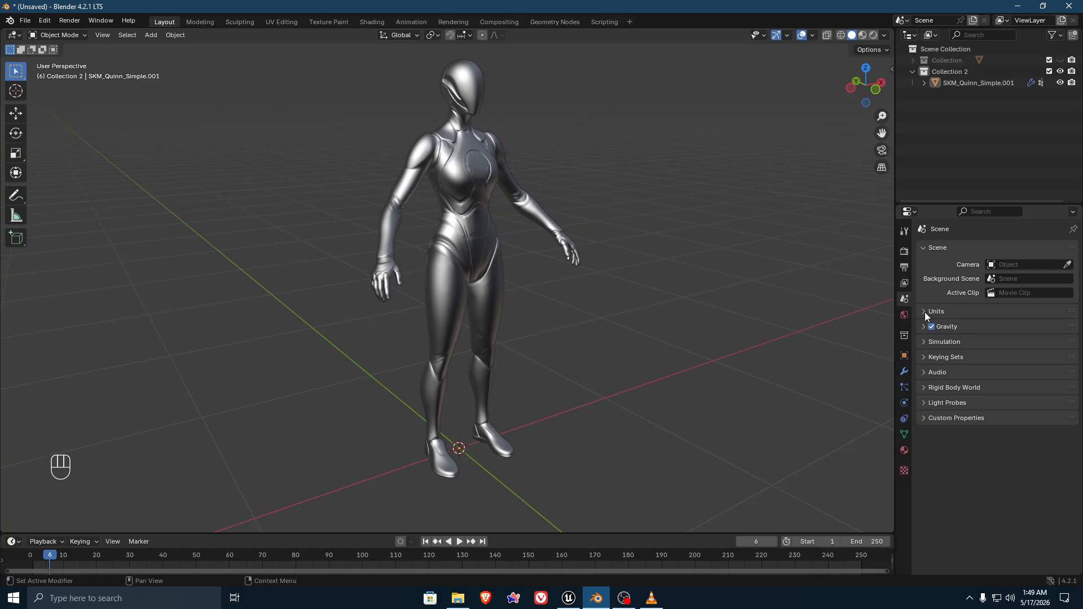
pyautogui.click(924, 309)
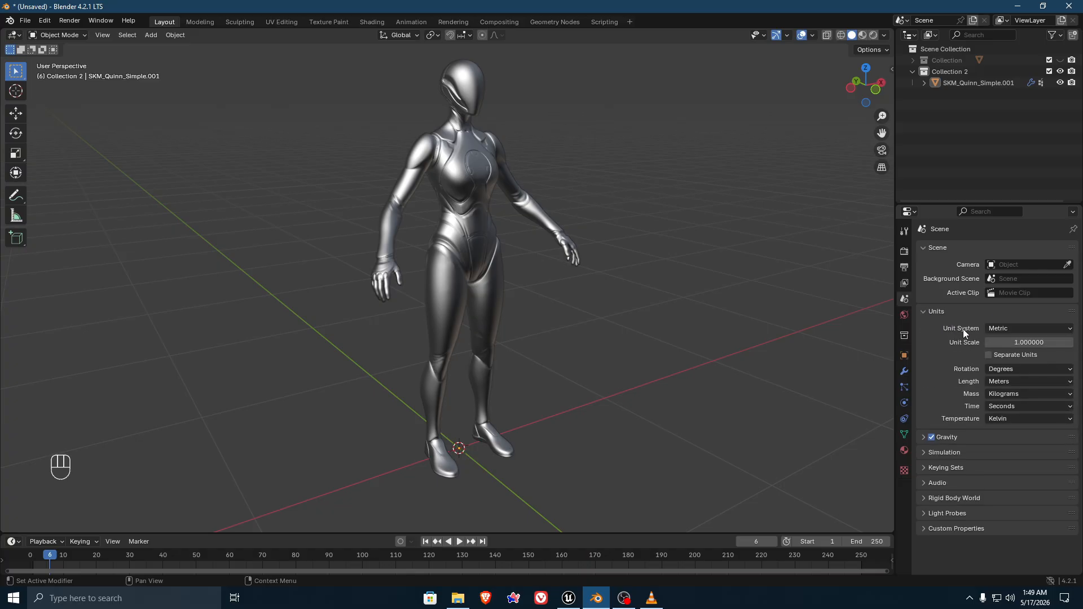
pyautogui.click(1024, 330)
pyautogui.click(1028, 329)
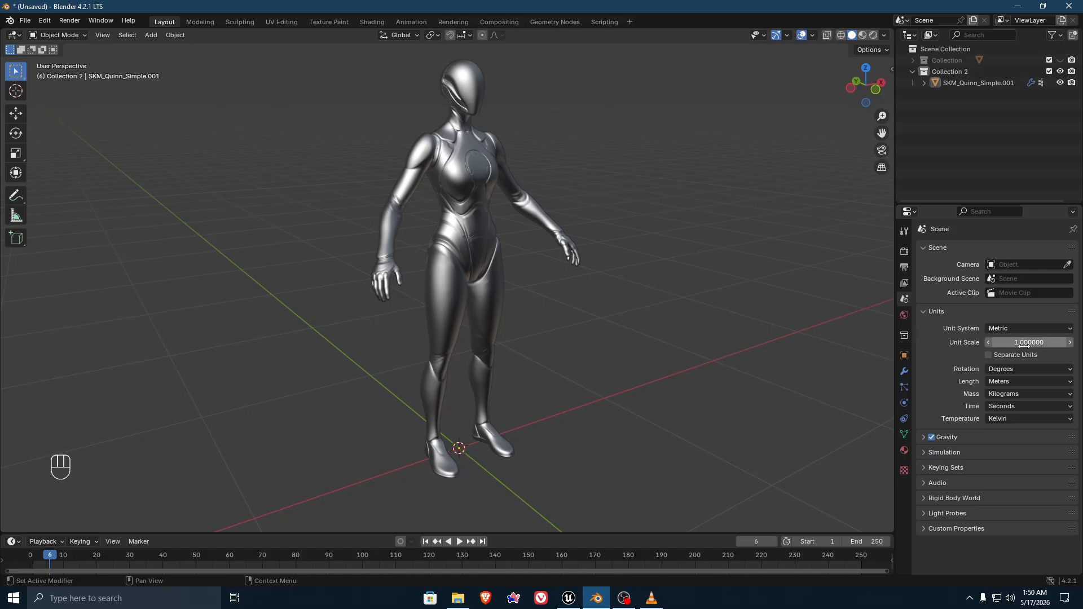
pyautogui.click(1004, 382)
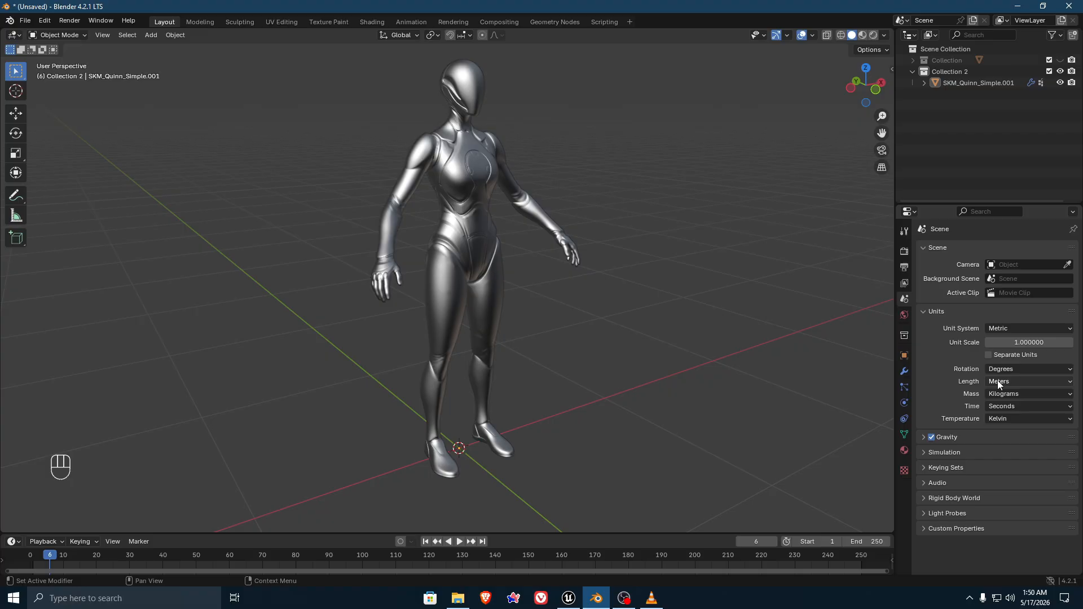
pyautogui.click(1001, 383)
pyautogui.click(1030, 343)
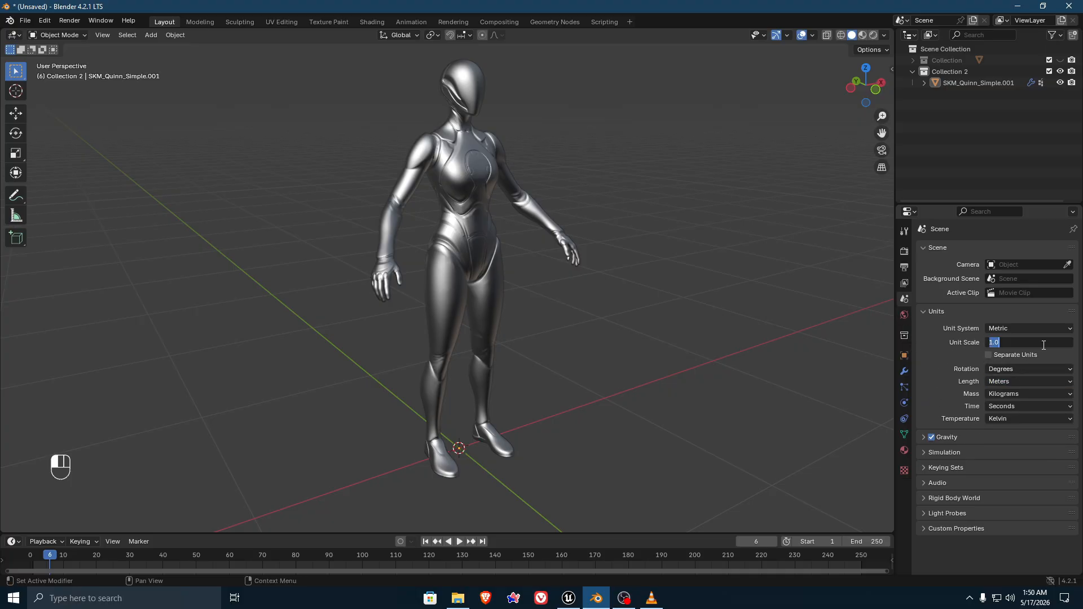
pyautogui.write('0.01')
pyautogui.press('Return')
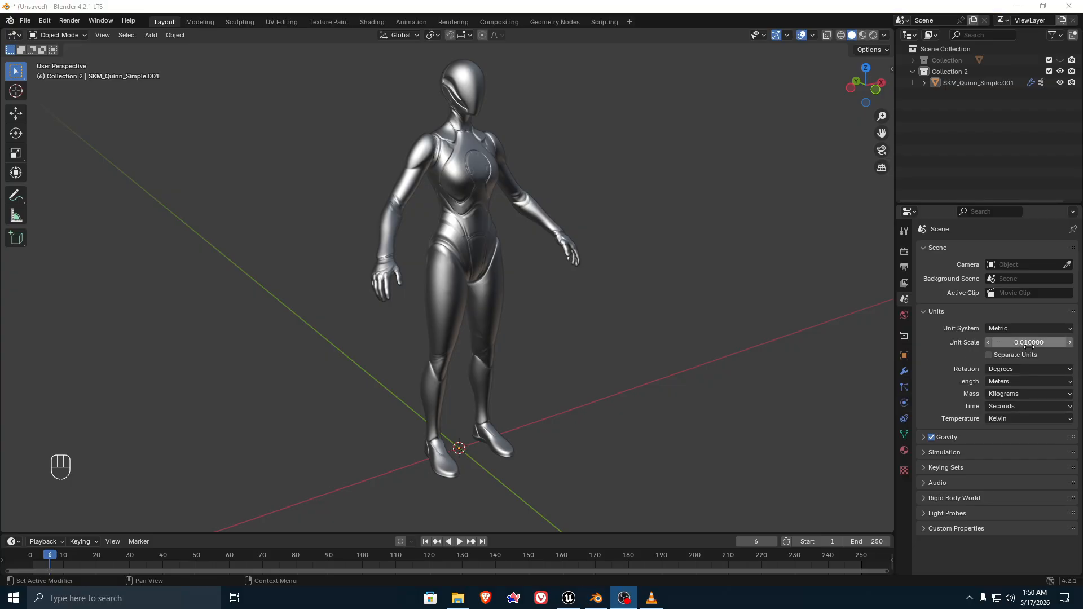
# Set the mannequin mesh's X, Y and Z scale to 1.
pyautogui.scroll(-6, 550, 366)
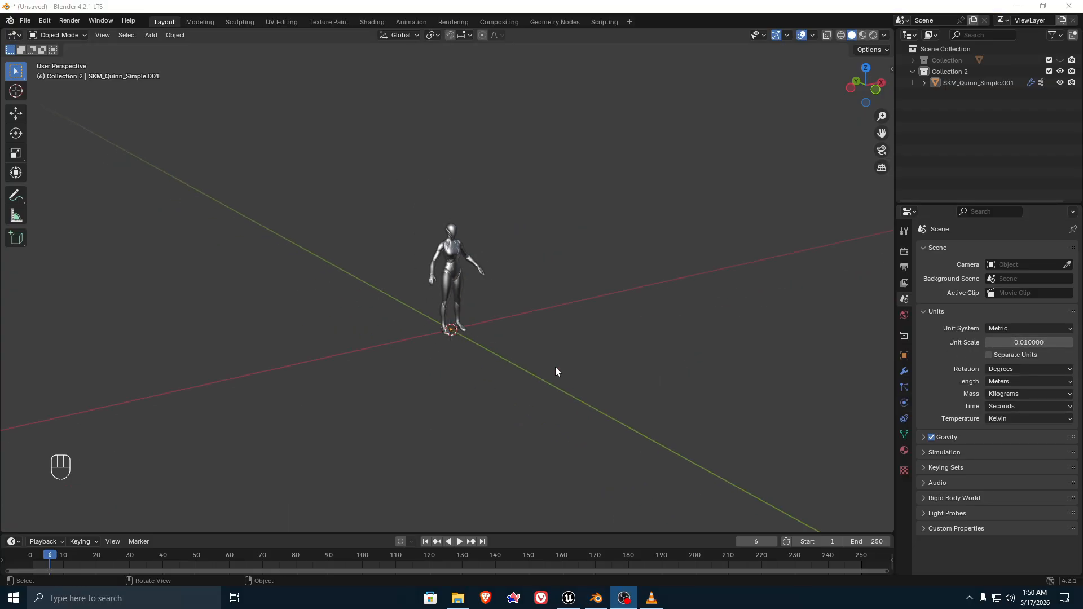
pyautogui.scroll(-14, 541, 342)
pyautogui.keyDown('shift'); pyautogui.moveTo(527, 256); pyautogui.dragTo(534, 208, button='middle'); pyautogui.keyUp('shift')
pyautogui.scroll(7, 534, 210)
pyautogui.keyDown('shift'); pyautogui.moveTo(543, 396); pyautogui.dragTo(504, 250, button='middle'); pyautogui.keyUp('shift')
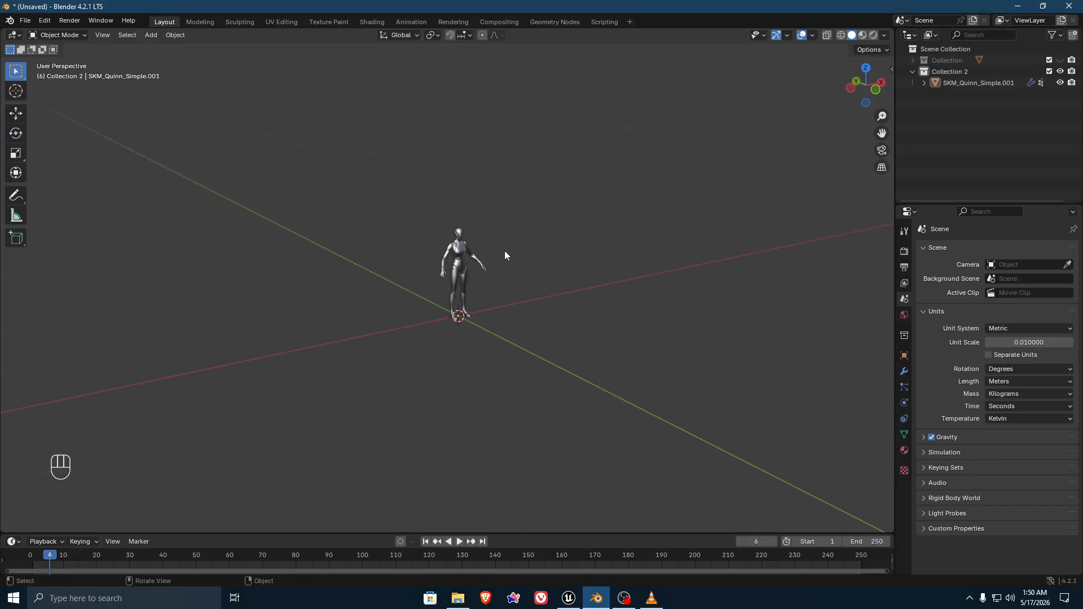
pyautogui.scroll(3, 504, 255)
pyautogui.click(465, 251)
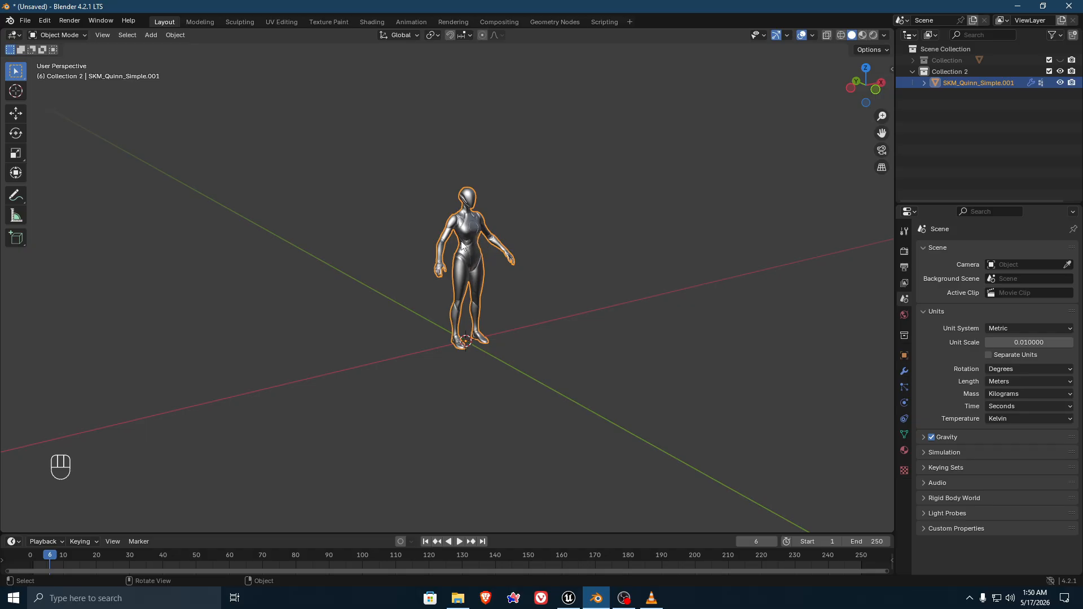
pyautogui.click(904, 356)
pyautogui.click(1013, 372)
pyautogui.write('1')
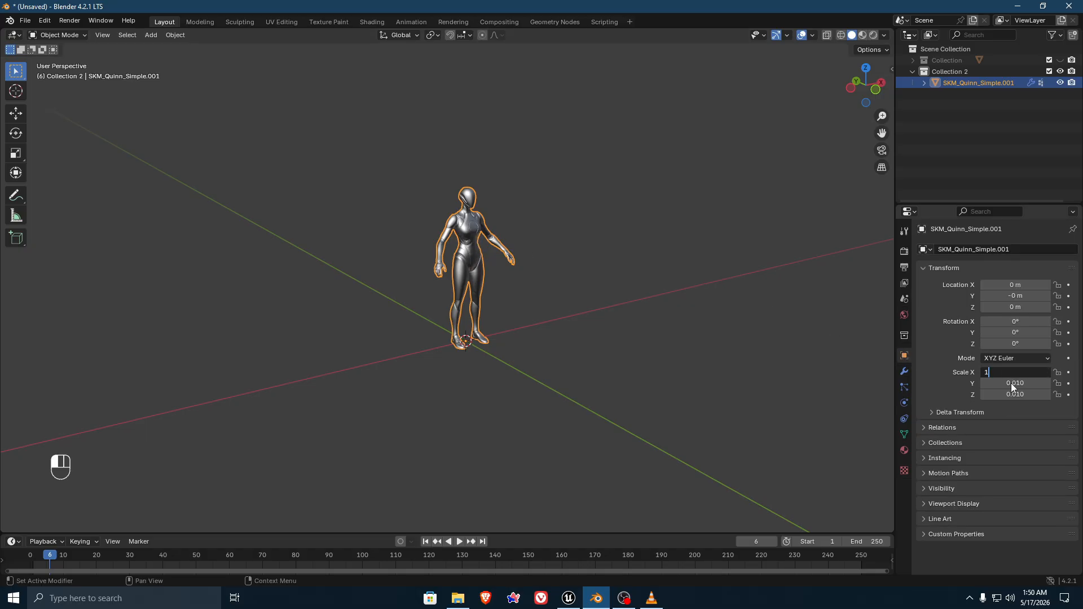
pyautogui.press('Tab')
pyautogui.write('1')
pyautogui.press('Tab')
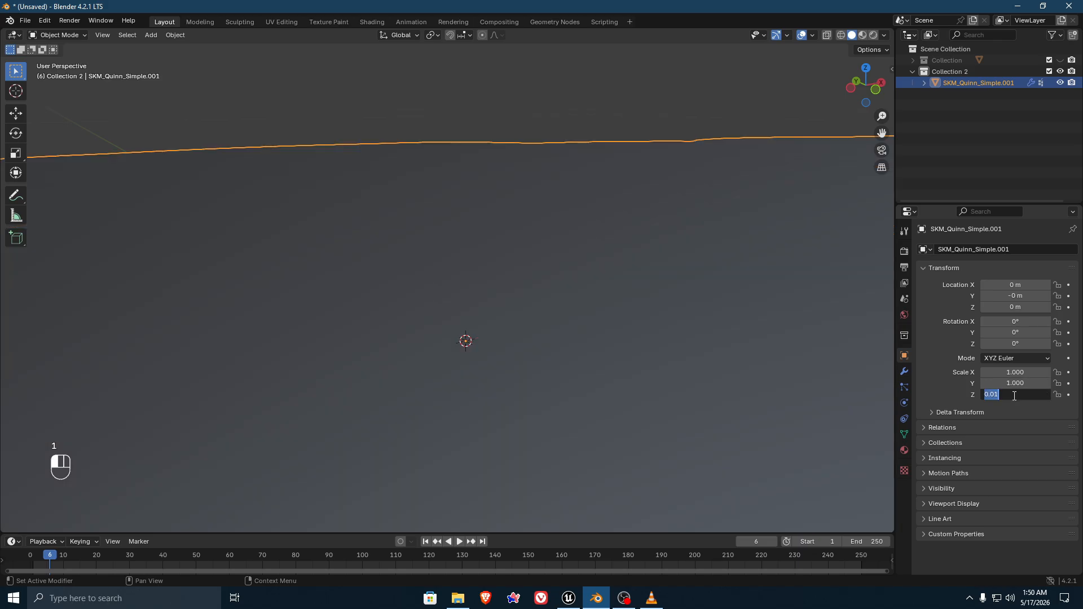
pyautogui.write('1')
pyautogui.press('Return')
# Examine the rescaled mannequin from another angle at near and far viewing distances.
pyautogui.scroll(-8, 603, 336)
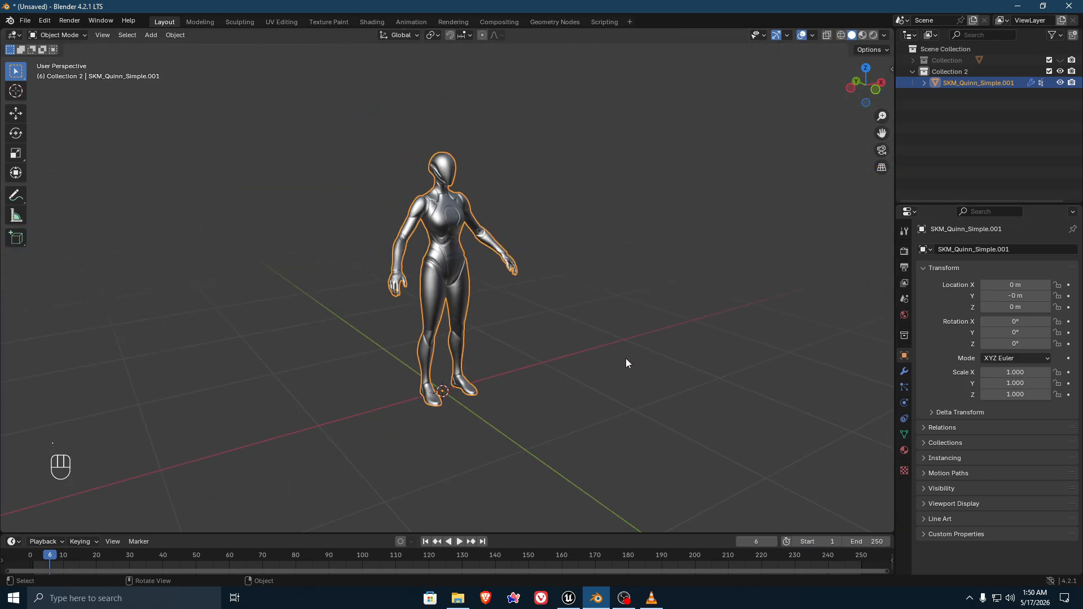
pyautogui.scroll(3, 625, 357)
pyautogui.moveTo(642, 334); pyautogui.dragTo(593, 333, button='middle')
pyautogui.scroll(-4, 593, 333)
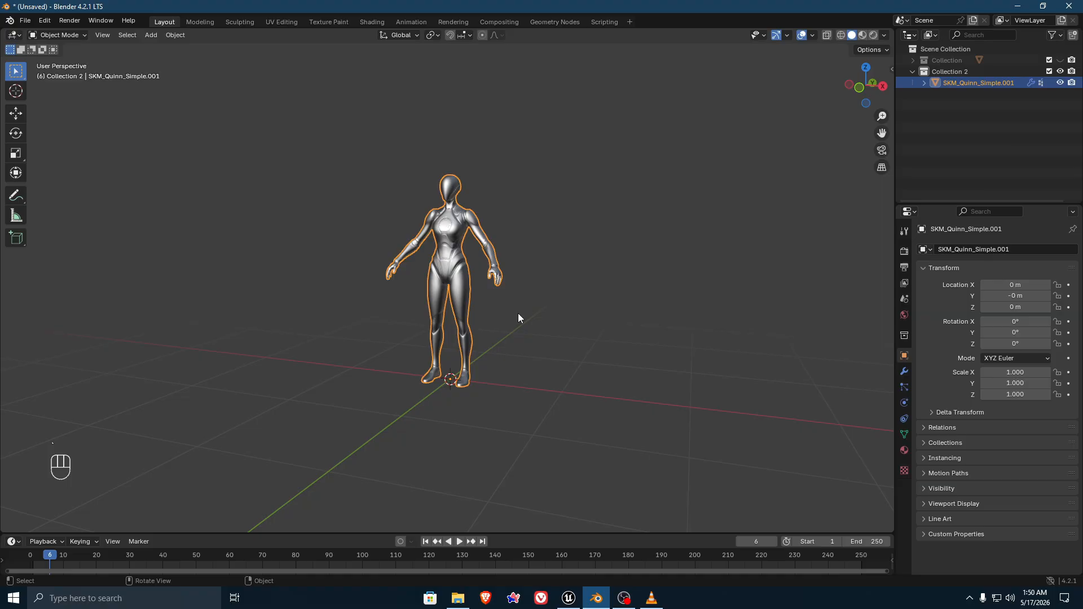
pyautogui.scroll(-1, 525, 302)
pyautogui.scroll(2, 507, 276)
pyautogui.keyDown('shift'); pyautogui.moveTo(516, 249); pyautogui.dragTo(573, 274, button='middle'); pyautogui.keyUp('shift')
pyautogui.scroll(3, 603, 285)
pyautogui.scroll(-2, 646, 254)
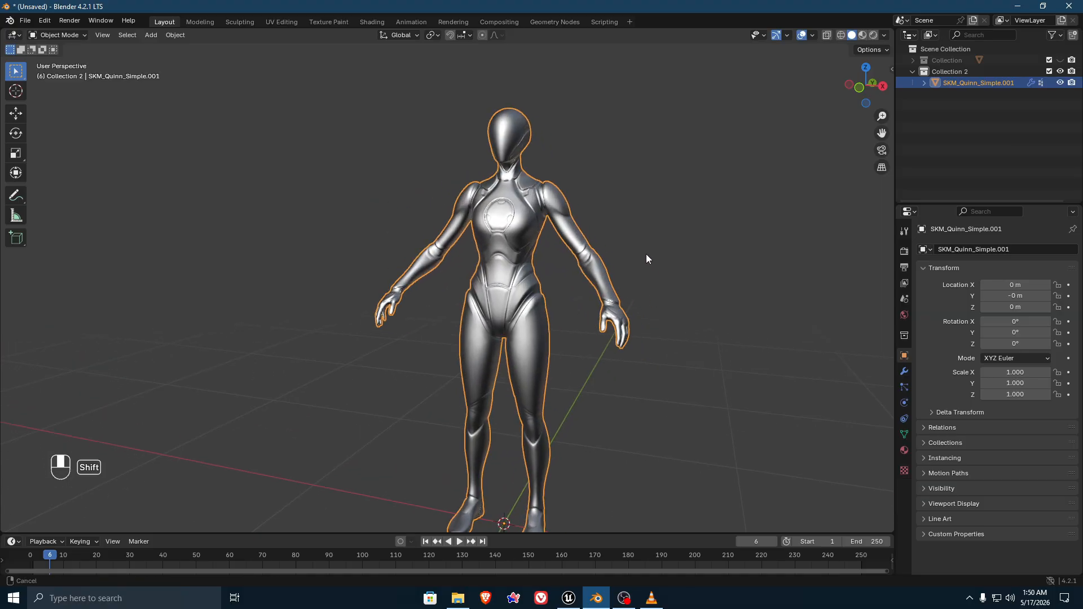
pyautogui.scroll(-4, 704, 322)
pyautogui.scroll(-3, 575, 282)
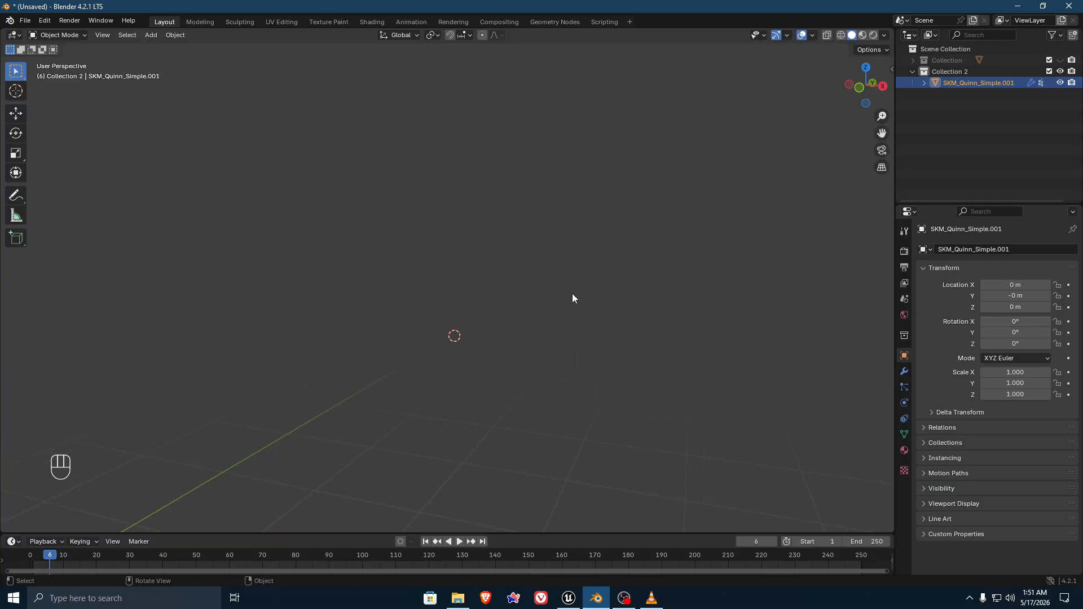
# Set the viewport's clip start to 1 m and clip end to 500 m.
pyautogui.scroll(2, 571, 294)
pyautogui.scroll(-6, 570, 294)
pyautogui.scroll(10, 478, 296)
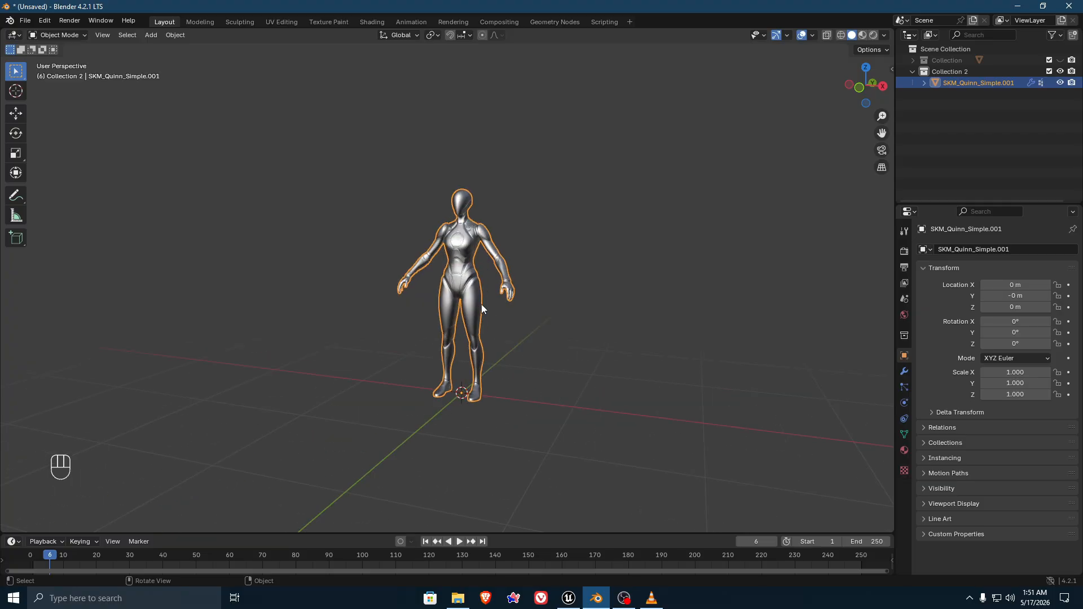
pyautogui.click(813, 35)
pyautogui.click(814, 35)
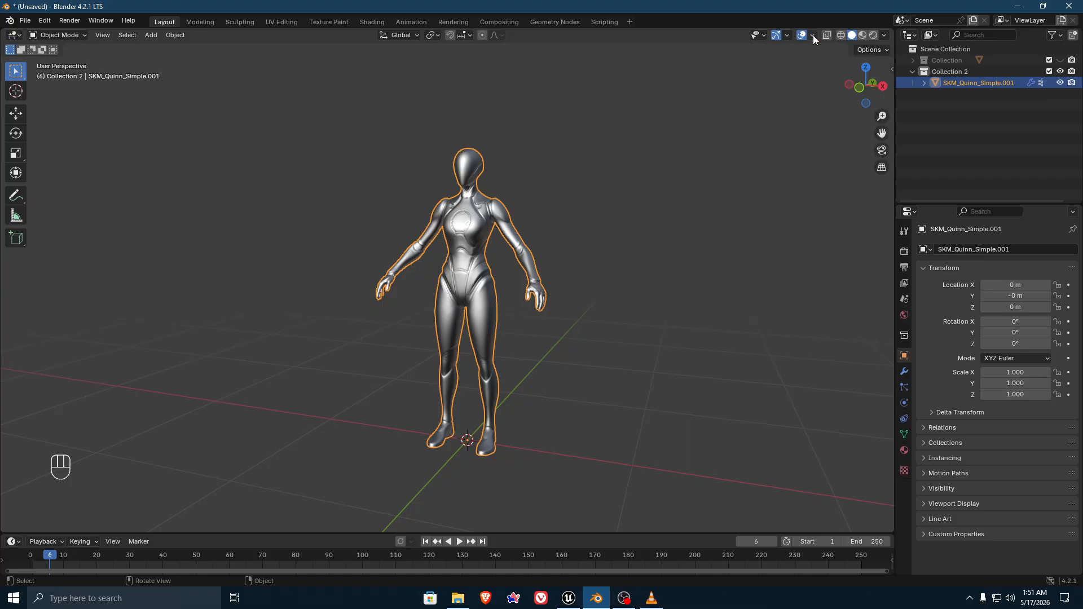
pyautogui.press('n')
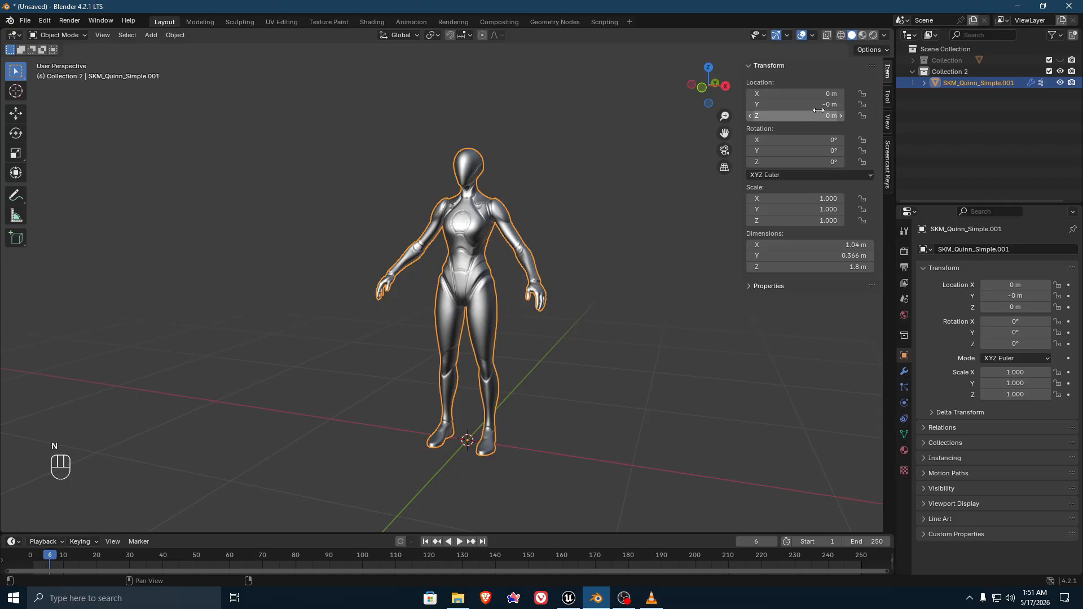
pyautogui.click(887, 124)
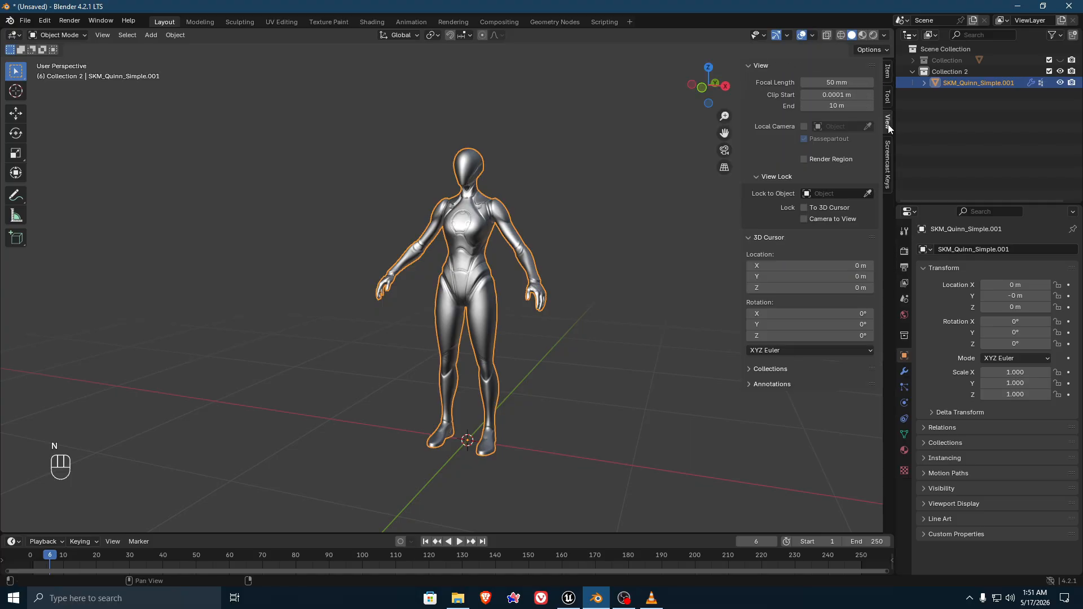
pyautogui.click(834, 96)
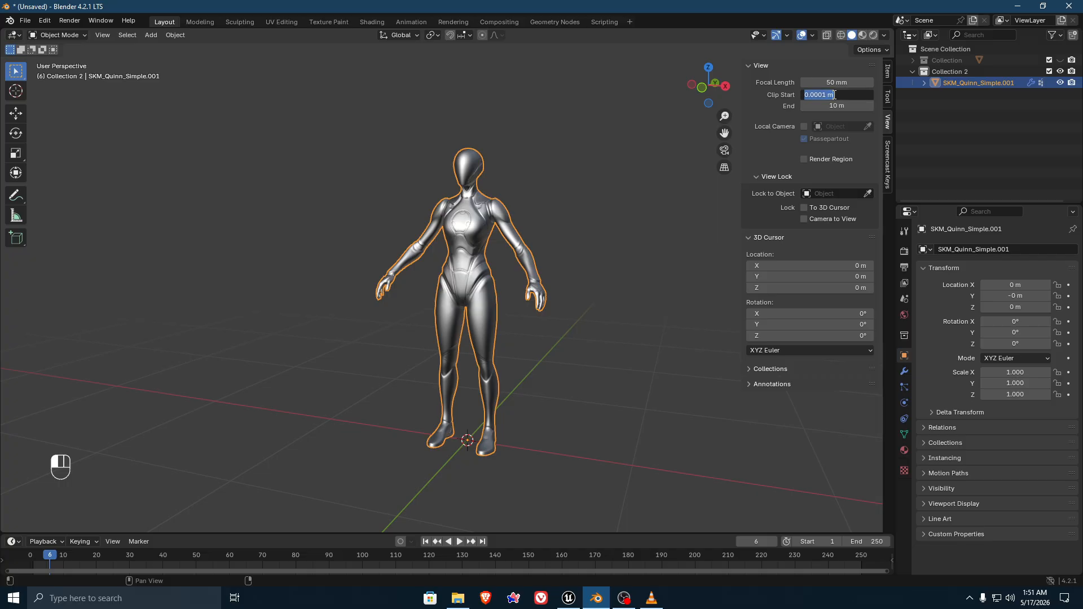
pyautogui.write('1')
pyautogui.press('Return')
pyautogui.click(831, 107)
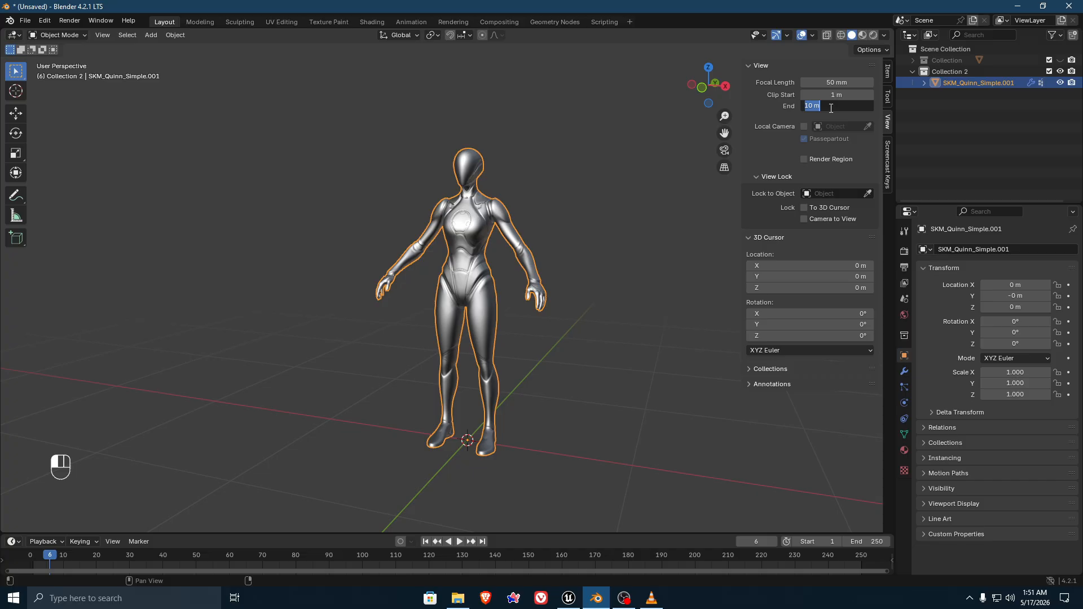
pyautogui.write('500')
pyautogui.press('Return')
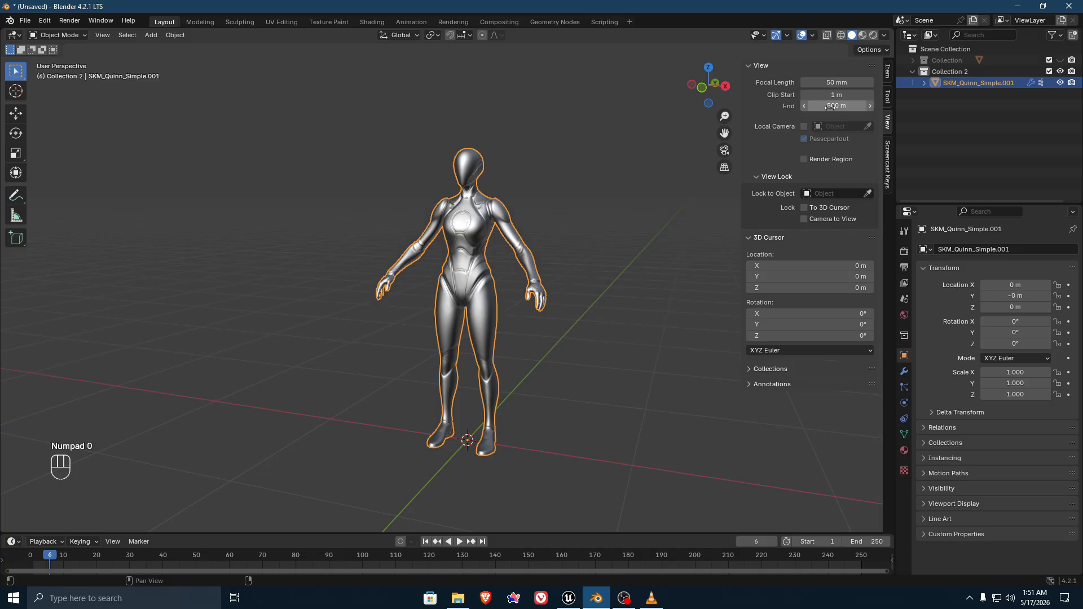
pyautogui.click(594, 181)
pyautogui.press('n')
# Set the viewport's floor grid scale to 1.5.
pyautogui.scroll(-5, 677, 231)
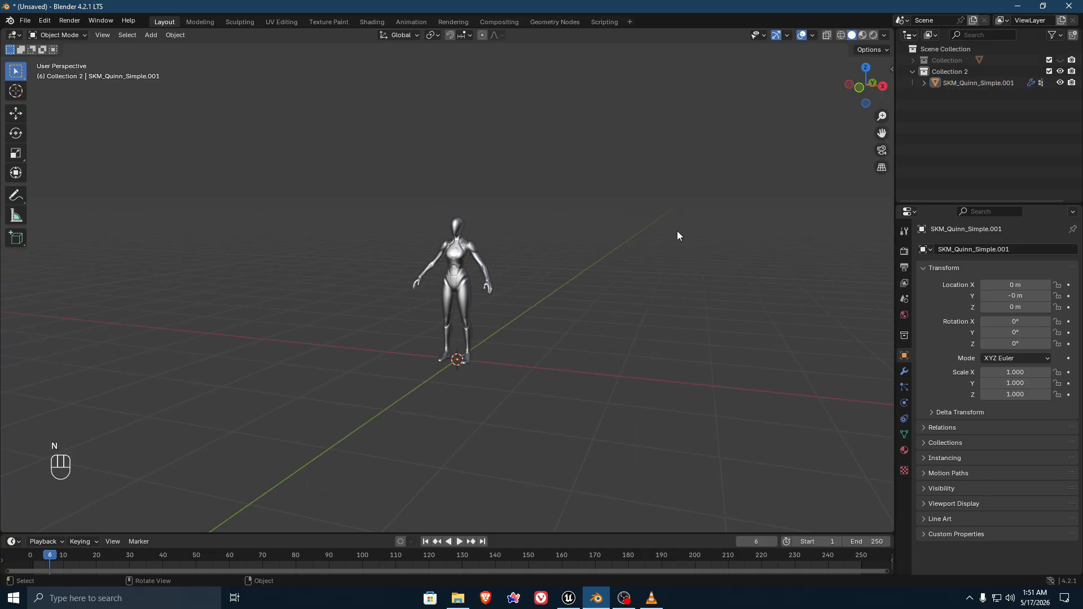
pyautogui.scroll(7, 644, 270)
pyautogui.scroll(-1, 655, 260)
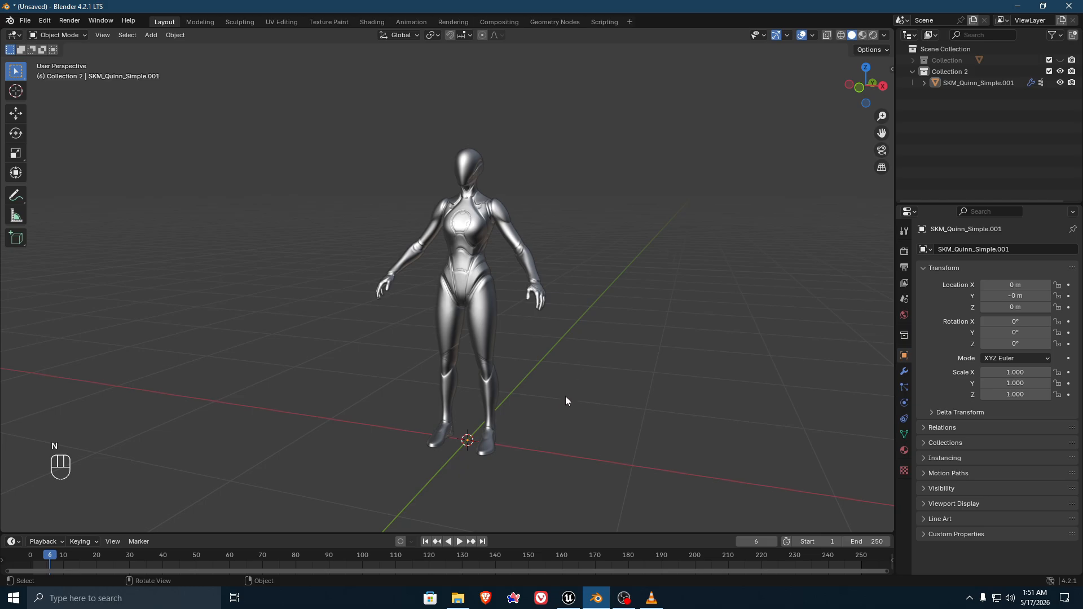
pyautogui.moveTo(566, 401); pyautogui.dragTo(581, 424, button='middle')
pyautogui.moveTo(641, 361); pyautogui.dragTo(742, 140, button='middle')
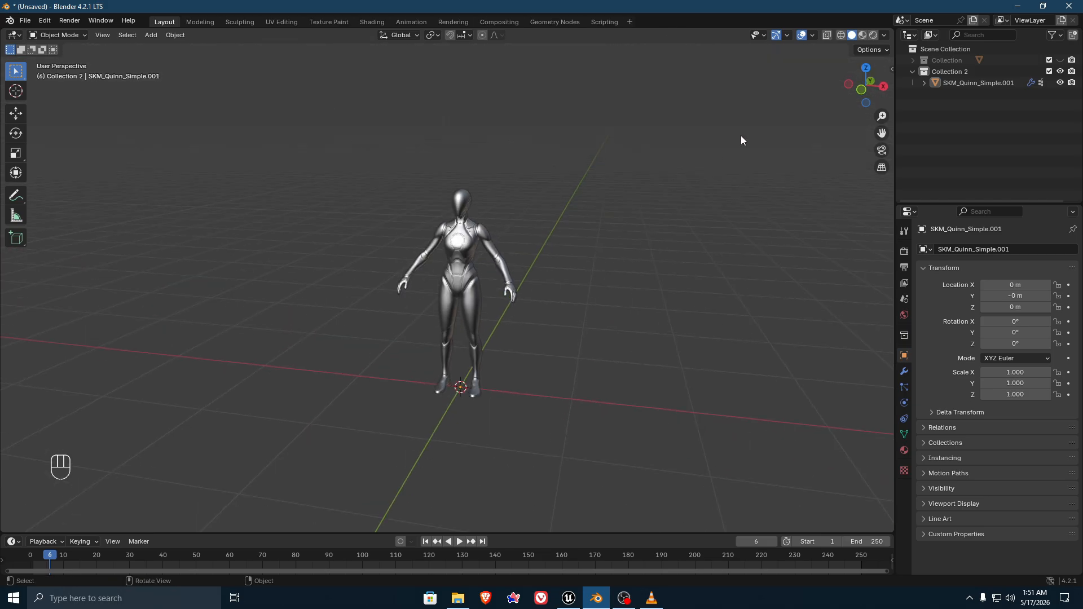
pyautogui.click(812, 37)
pyautogui.click(800, 101)
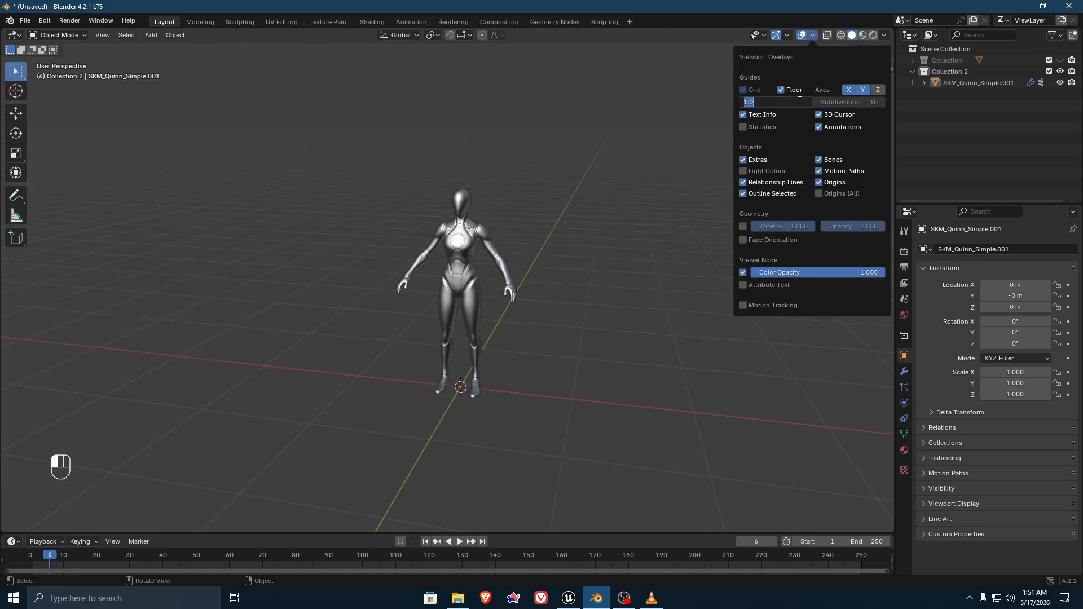
pyautogui.write('1.5')
pyautogui.press('Return')
pyautogui.scroll(2, 571, 249)
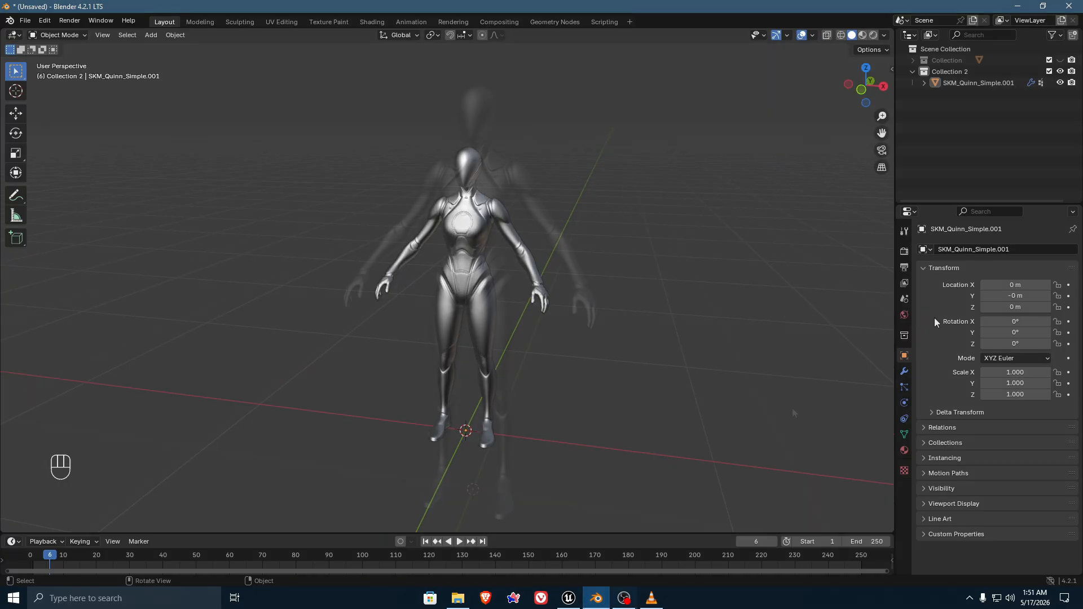
pyautogui.keyDown('shift'); pyautogui.moveTo(740, 383); pyautogui.dragTo(711, 353, button='middle'); pyautogui.keyUp('shift')
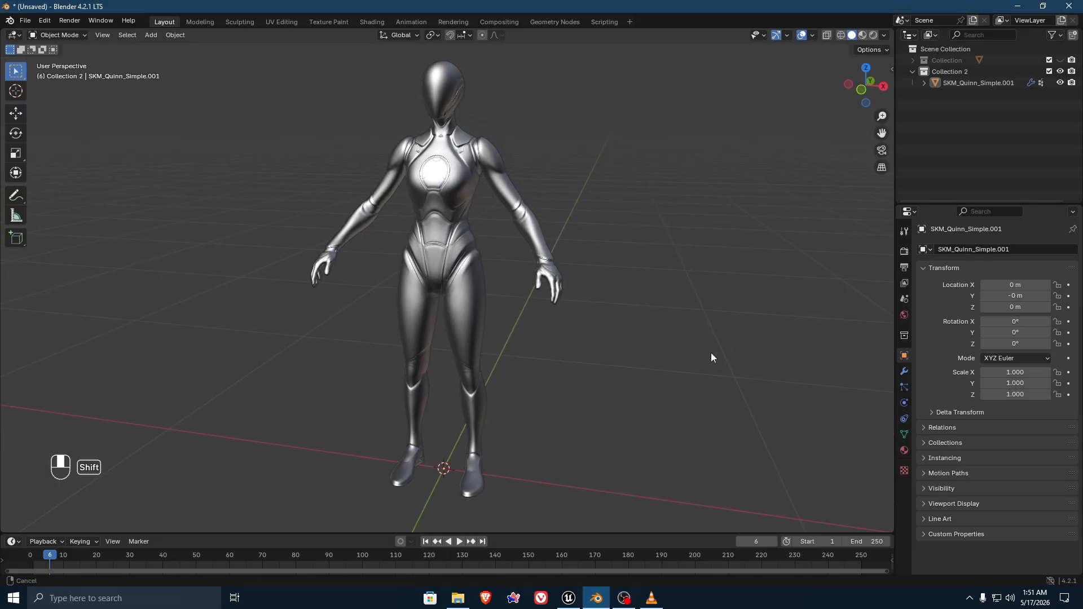
# Examine the mannequin's proportions against the grid from the front and from angled perspectives.
pyautogui.press('`')
pyautogui.click(641, 304)
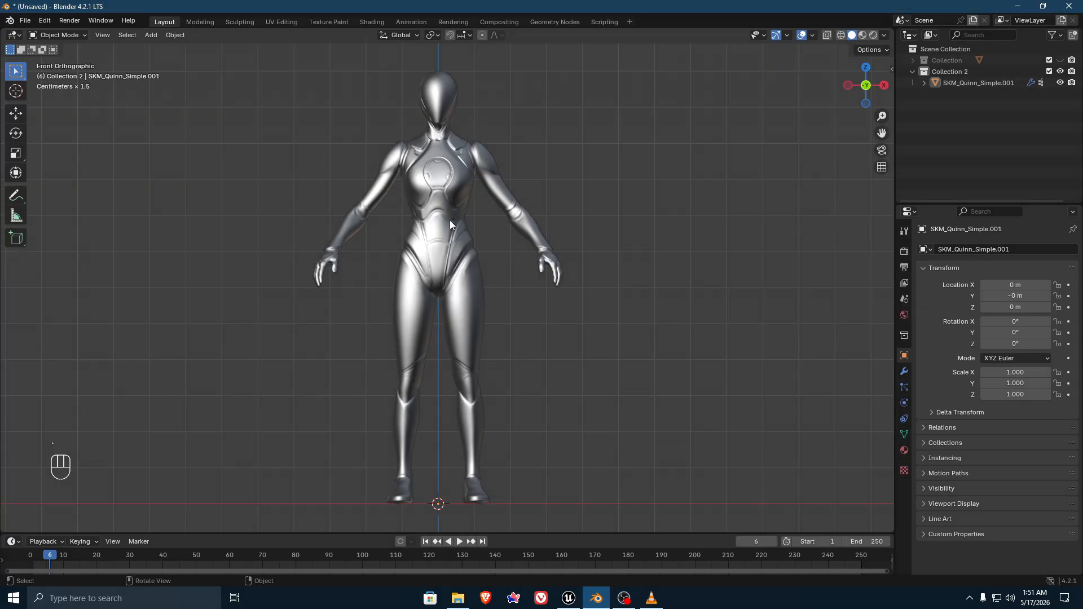
pyautogui.scroll(-3, 449, 220)
pyautogui.moveTo(496, 264); pyautogui.dragTo(549, 292, button='middle')
pyautogui.moveTo(320, 147); pyautogui.dragTo(637, 353)
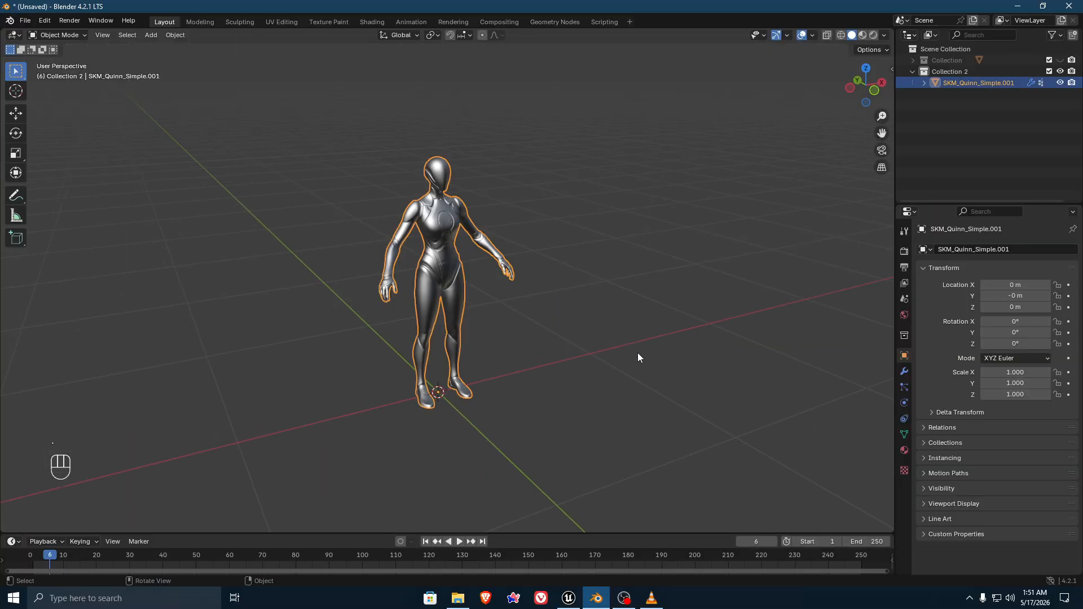
pyautogui.click(637, 353)
pyautogui.moveTo(630, 336); pyautogui.dragTo(605, 315, button='middle')
pyautogui.moveTo(337, 178); pyautogui.dragTo(704, 364)
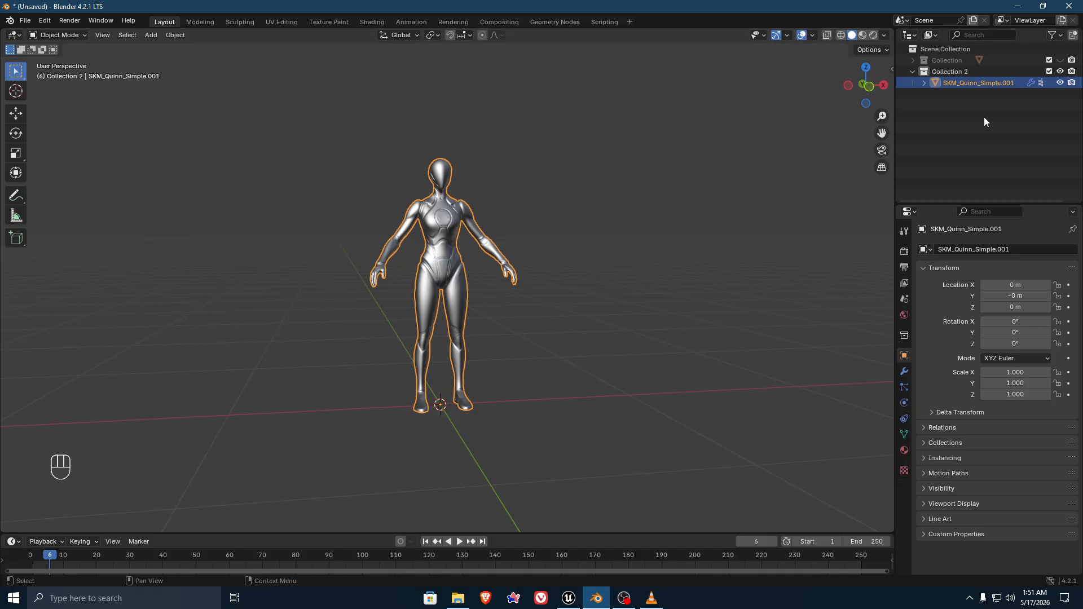
# Unhide the collection holding the chair and select its Plane object, with the mannequin in view.
pyautogui.click(1061, 60)
pyautogui.click(913, 60)
pyautogui.click(950, 73)
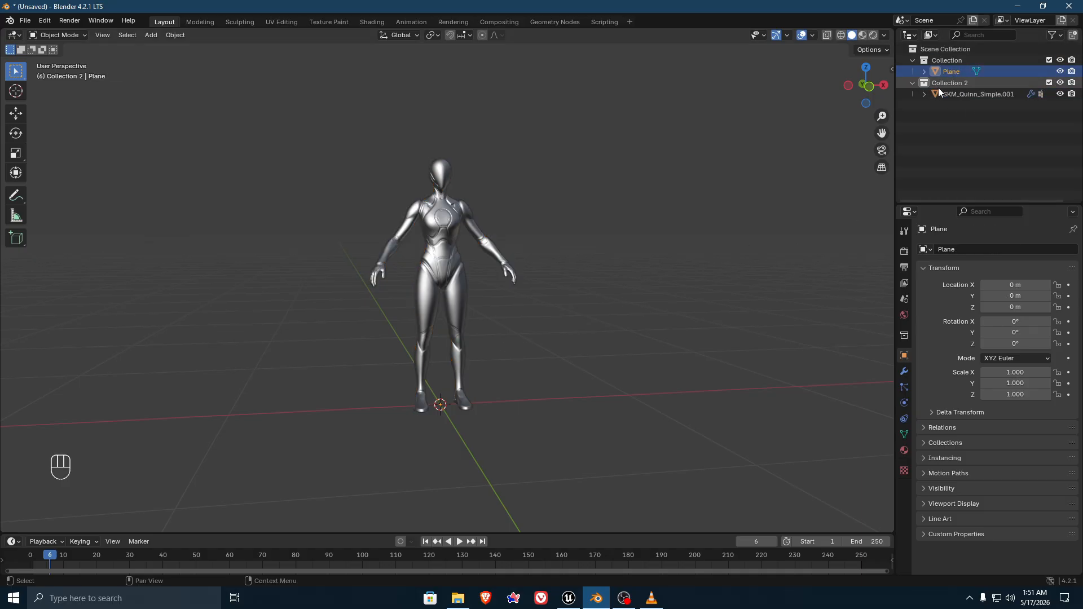
pyautogui.press('`')
pyautogui.click(645, 429)
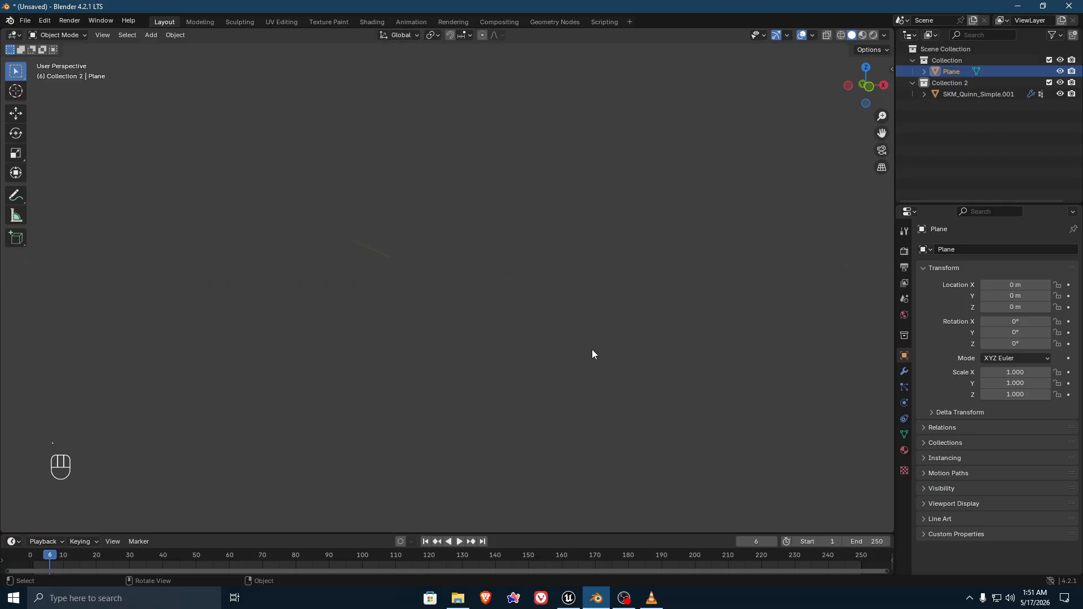
pyautogui.scroll(-10, 592, 350)
pyautogui.scroll(2, 587, 351)
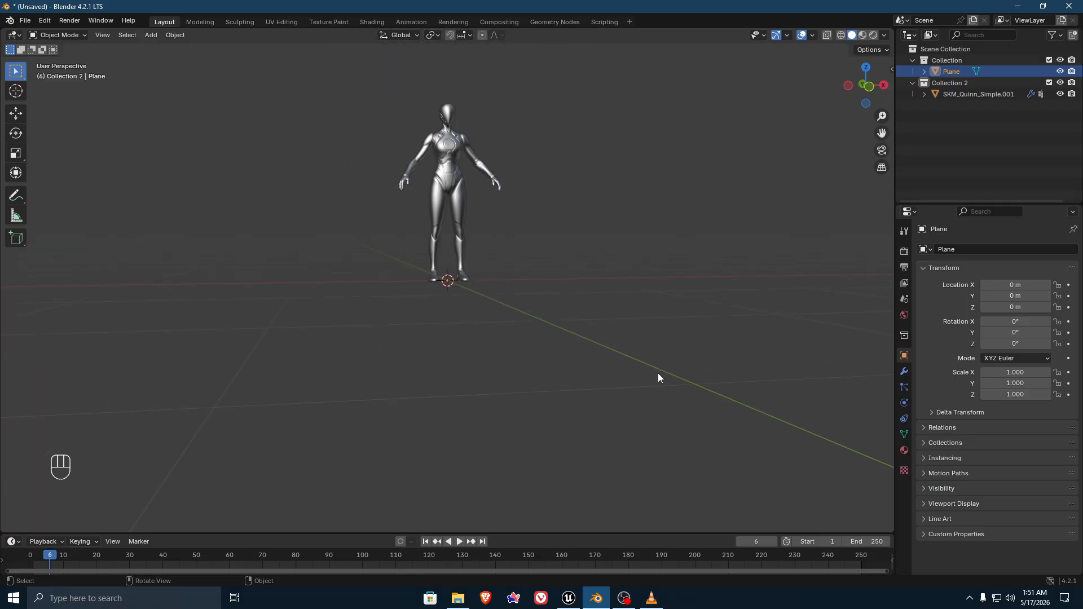
# In front view, scale the chair up uniformly to about 340 to suit the mannequin's height.
pyautogui.press('`')
pyautogui.click(584, 303)
pyautogui.keyDown('shift'); pyautogui.moveTo(567, 279); pyautogui.dragTo(551, 356, button='middle'); pyautogui.keyUp('shift')
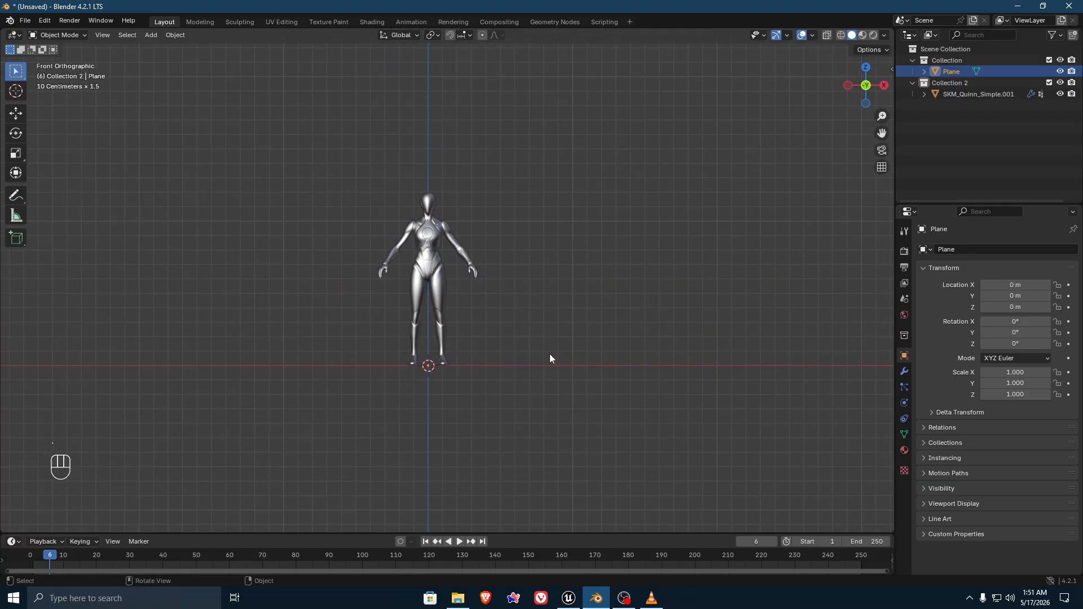
pyautogui.press('s')
pyautogui.click(73, 394)
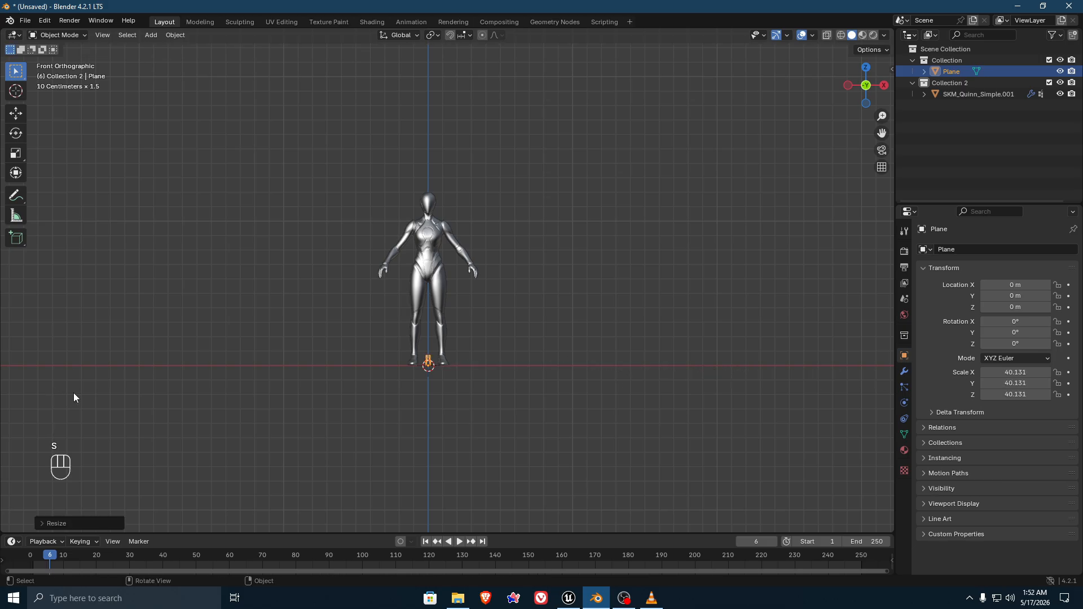
pyautogui.press('s')
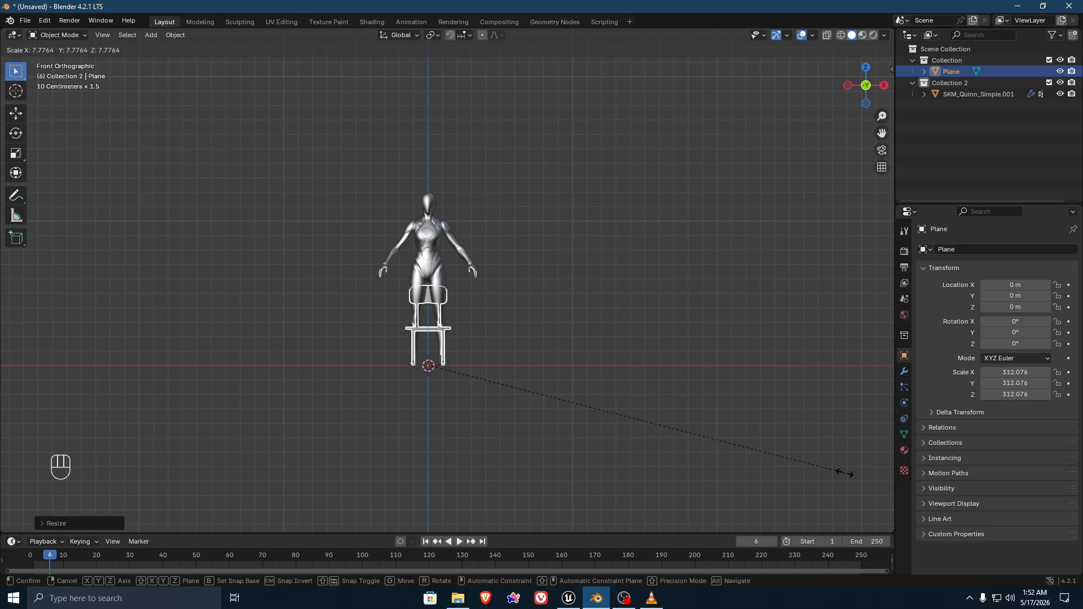
pyautogui.click(882, 476)
# Move the chair along the X axis to about 1.3 m, beside the mannequin.
pyautogui.scroll(2, 531, 407)
pyautogui.press('g')
pyautogui.press('x')
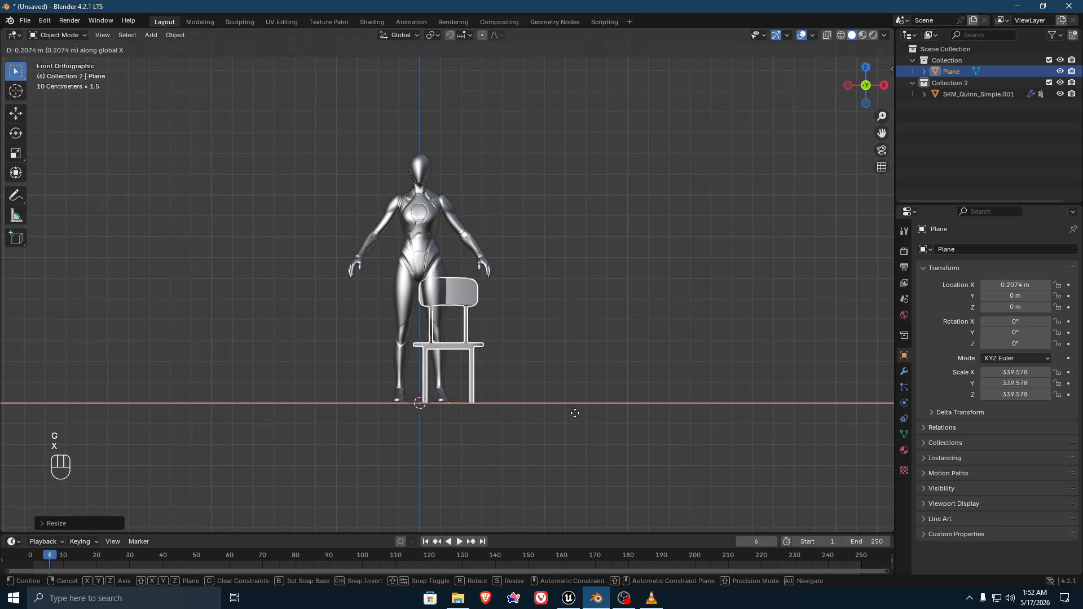
pyautogui.click(709, 424)
# Fine-tune the chair's uniform scale to about 347.6 against the mannequin.
pyautogui.press('s')
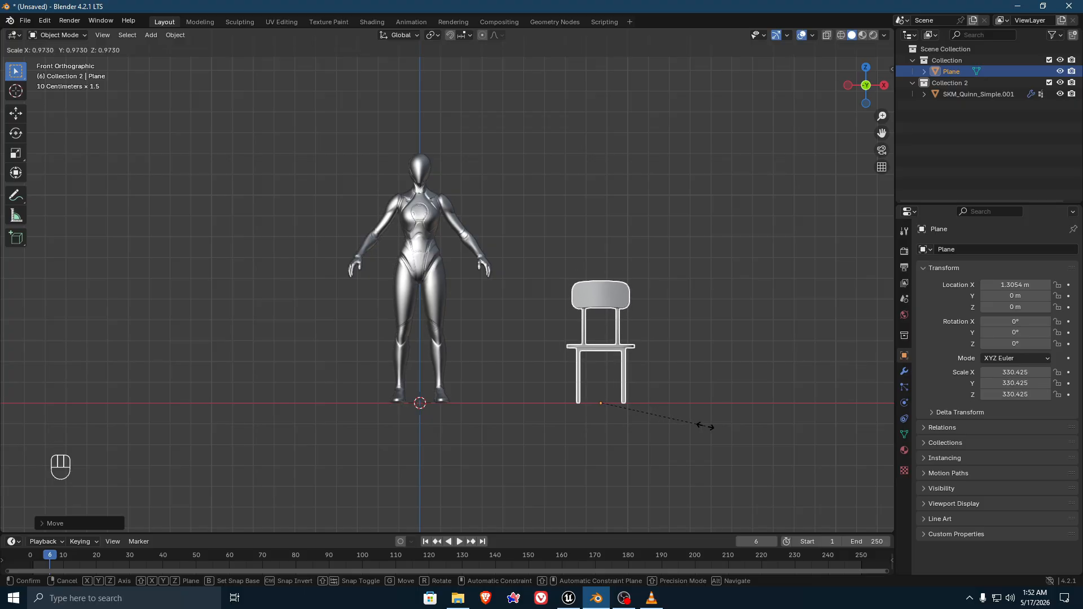
pyautogui.press('shift')
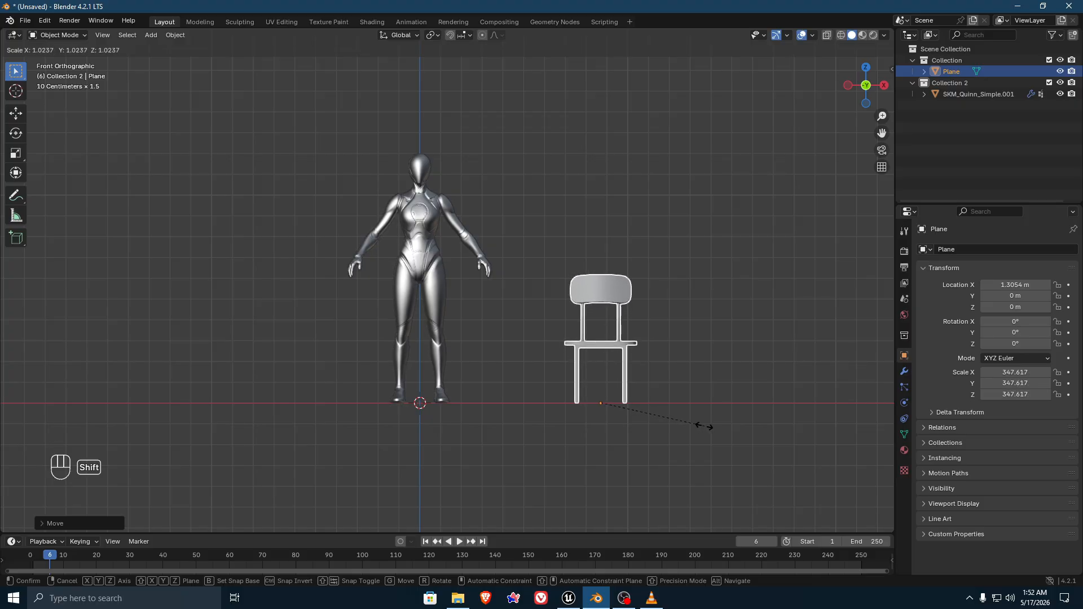
pyautogui.click(706, 427)
# Compare the chair's size with the mannequin's from the front and in perspective.
pyautogui.moveTo(705, 426); pyautogui.dragTo(661, 428, button='middle')
pyautogui.scroll(2, 662, 425)
pyautogui.moveTo(677, 377)
pyautogui.keyDown('shift'); pyautogui.mouseDown(button='middle')
pyautogui.moveTo(635, 371)
pyautogui.moveTo(695, 375)
pyautogui.mouseUp(button='middle'); pyautogui.keyUp('shift')
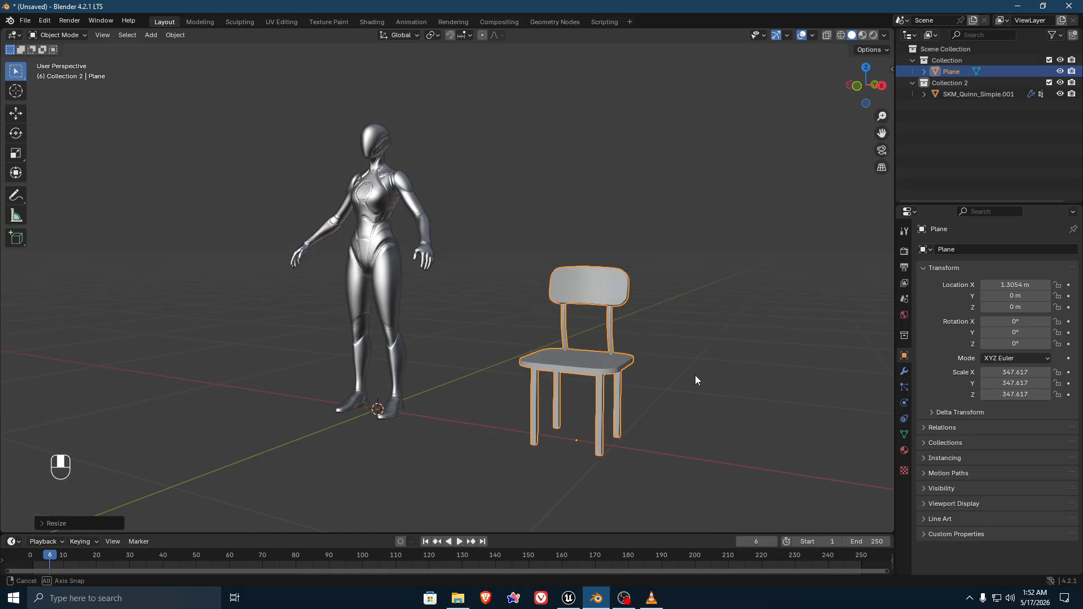
pyautogui.moveTo(477, 258); pyautogui.dragTo(610, 365)
pyautogui.click(309, 231)
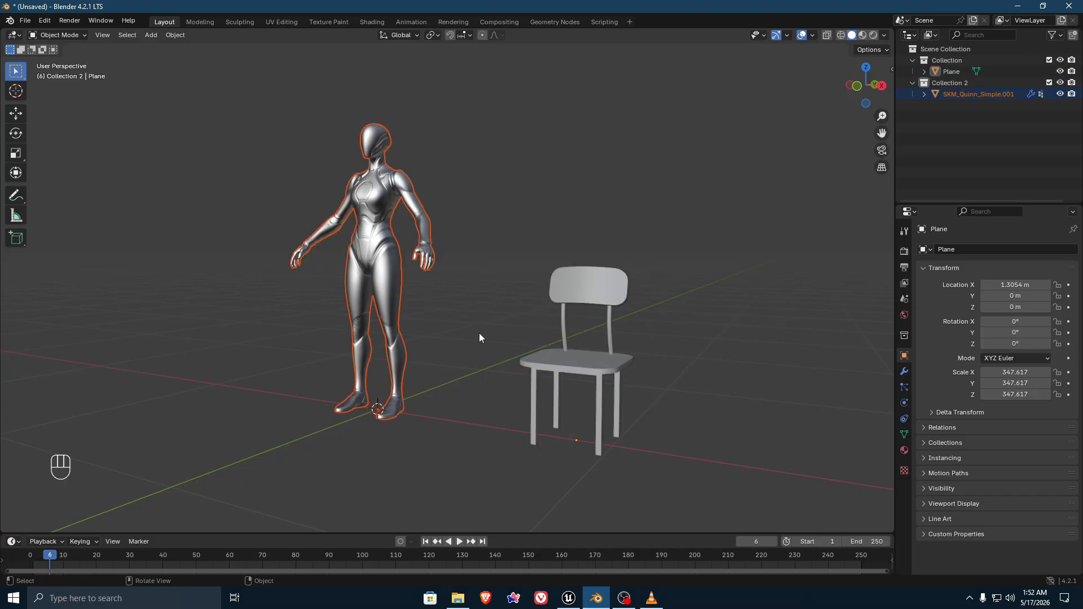
pyautogui.press('KP_1')
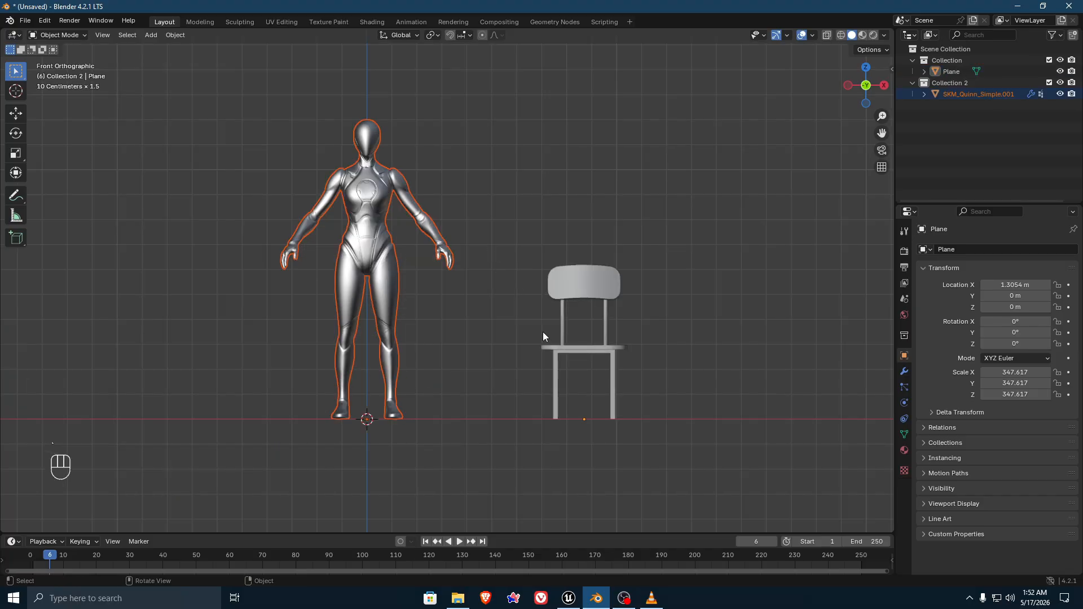
pyautogui.click(225, 146)
pyautogui.moveTo(218, 118); pyautogui.dragTo(522, 456)
pyautogui.click(483, 208)
pyautogui.moveTo(274, 103); pyautogui.dragTo(491, 411)
pyautogui.moveTo(508, 217); pyautogui.dragTo(737, 483)
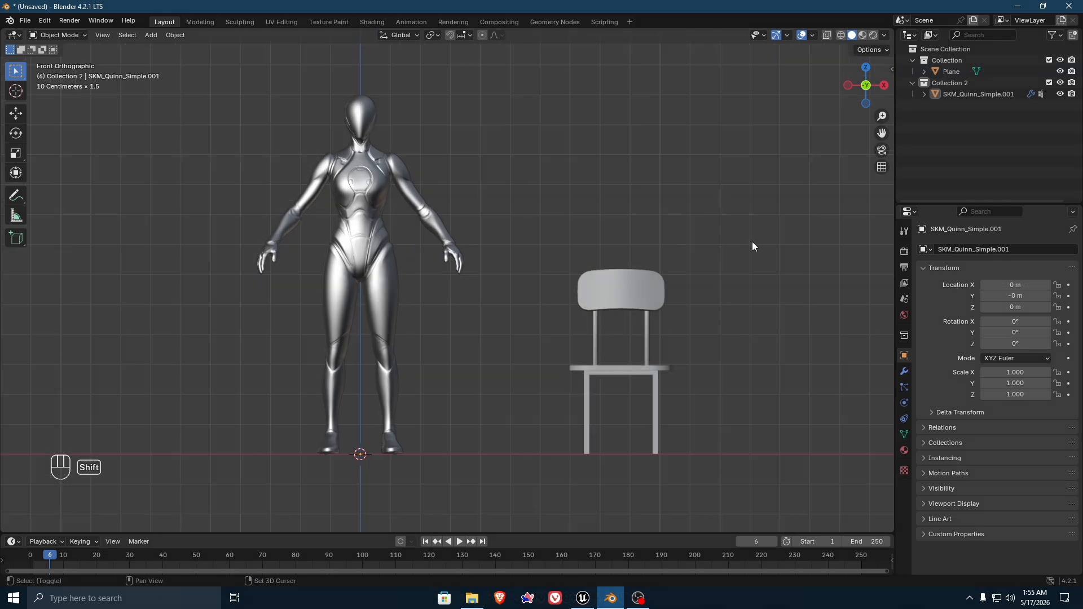
pyautogui.scroll(1, 714, 202)
pyautogui.moveTo(508, 198); pyautogui.dragTo(657, 391)
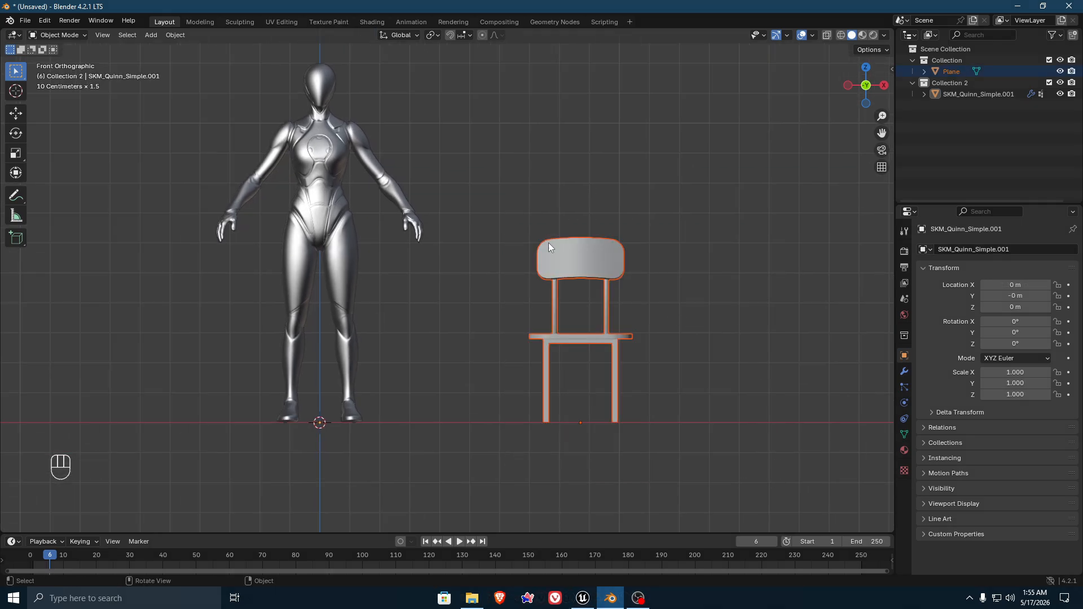
pyautogui.moveTo(466, 168); pyautogui.dragTo(811, 454)
pyautogui.moveTo(628, 343); pyautogui.dragTo(714, 356, button='middle')
# Delete the SKM_Quinn_Simple.001 mannequin from the scene.
pyautogui.click(365, 228)
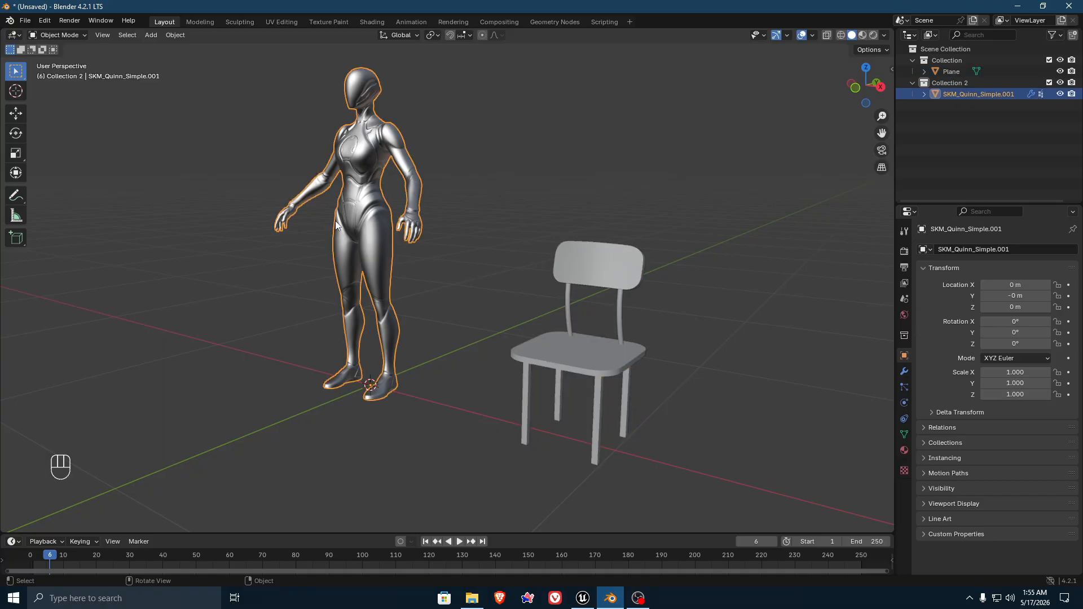
pyautogui.moveTo(188, 110); pyautogui.dragTo(449, 245)
pyautogui.press('x')
pyautogui.click(460, 240)
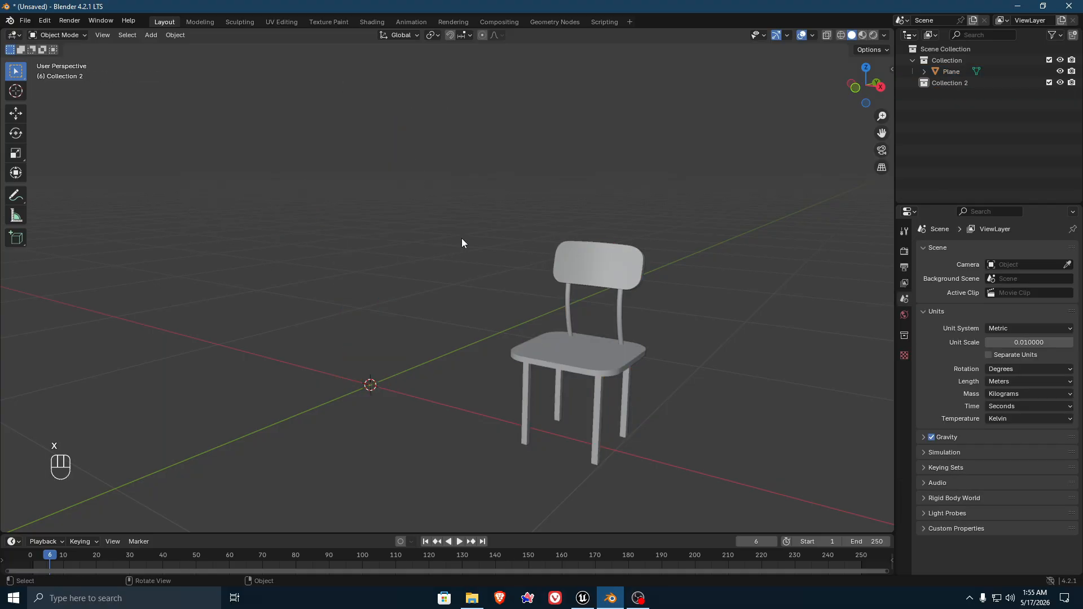
# Set the chair's X location to 0 m to return it to the world origin.
pyautogui.click(584, 354)
pyautogui.click(1011, 285)
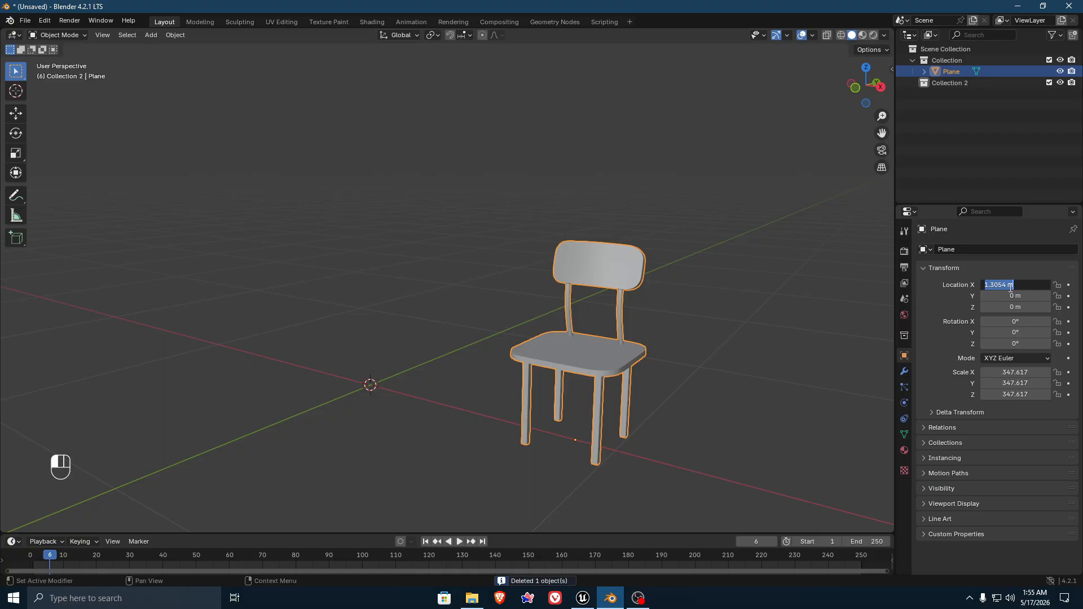
pyautogui.write('0')
pyautogui.press('Return')
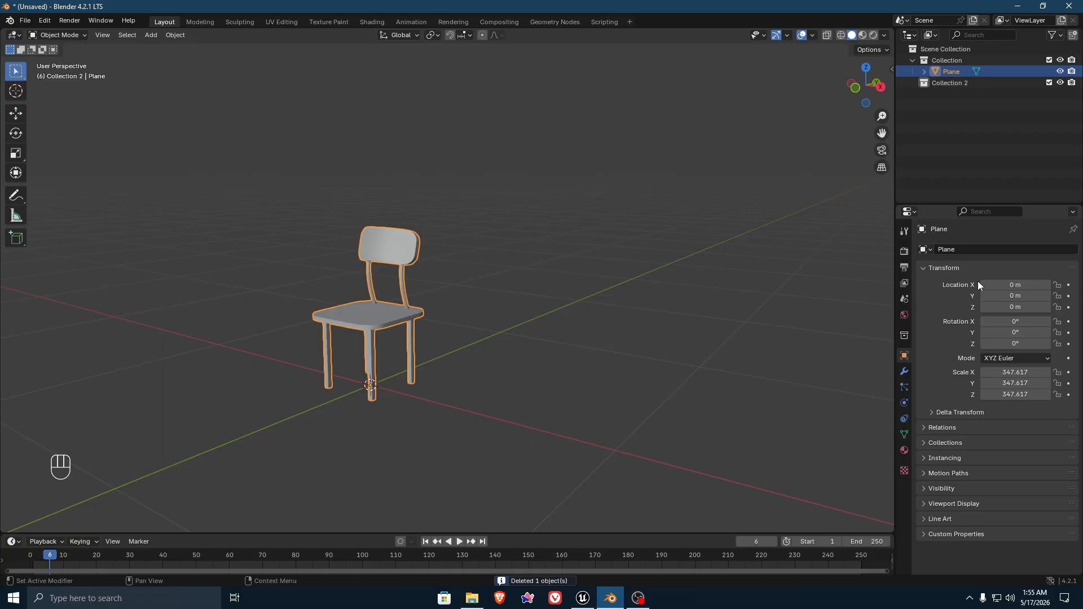
pyautogui.scroll(5, 450, 316)
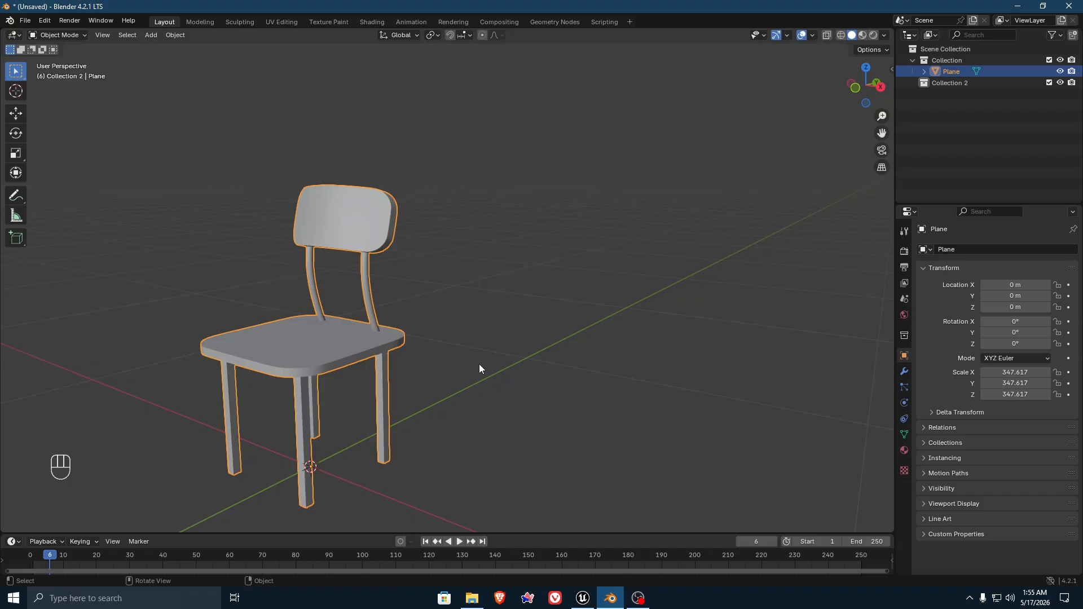
# Inspect the resized chair standing at the world origin in the perspective view.
pyautogui.keyDown('shift'); pyautogui.moveTo(479, 363); pyautogui.dragTo(672, 299, button='middle'); pyautogui.keyUp('shift')
pyautogui.scroll(2, 672, 300)
pyautogui.scroll(-1, 644, 326)
pyautogui.keyDown('shift'); pyautogui.moveTo(631, 333); pyautogui.dragTo(638, 320, button='middle'); pyautogui.keyUp('shift')
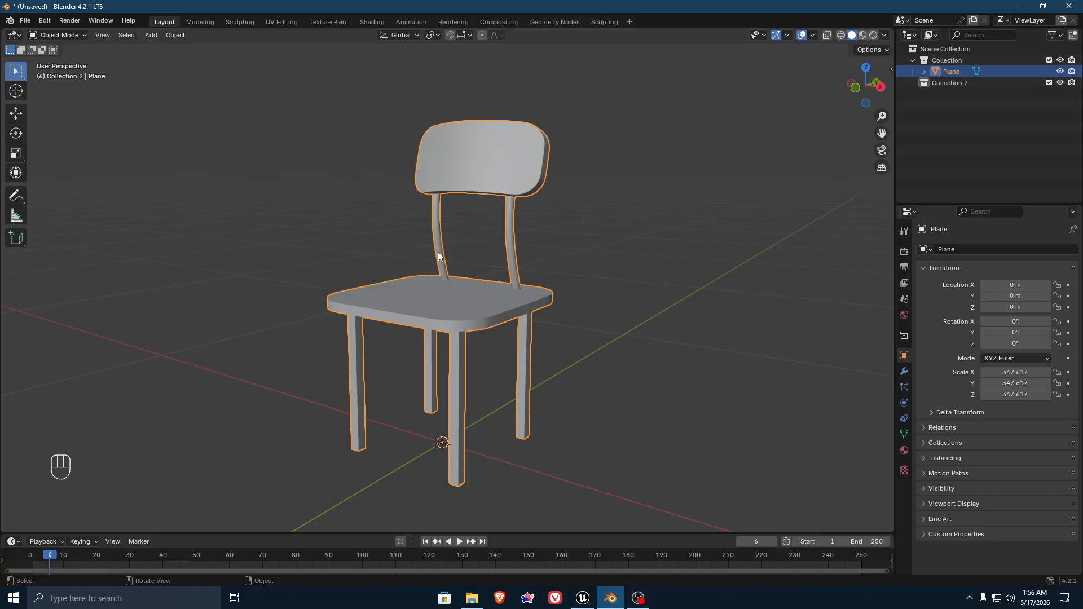
pyautogui.click(249, 120)
pyautogui.moveTo(235, 100); pyautogui.dragTo(703, 465)
pyautogui.scroll(-1, 626, 338)
pyautogui.moveTo(209, 119); pyautogui.dragTo(656, 446)
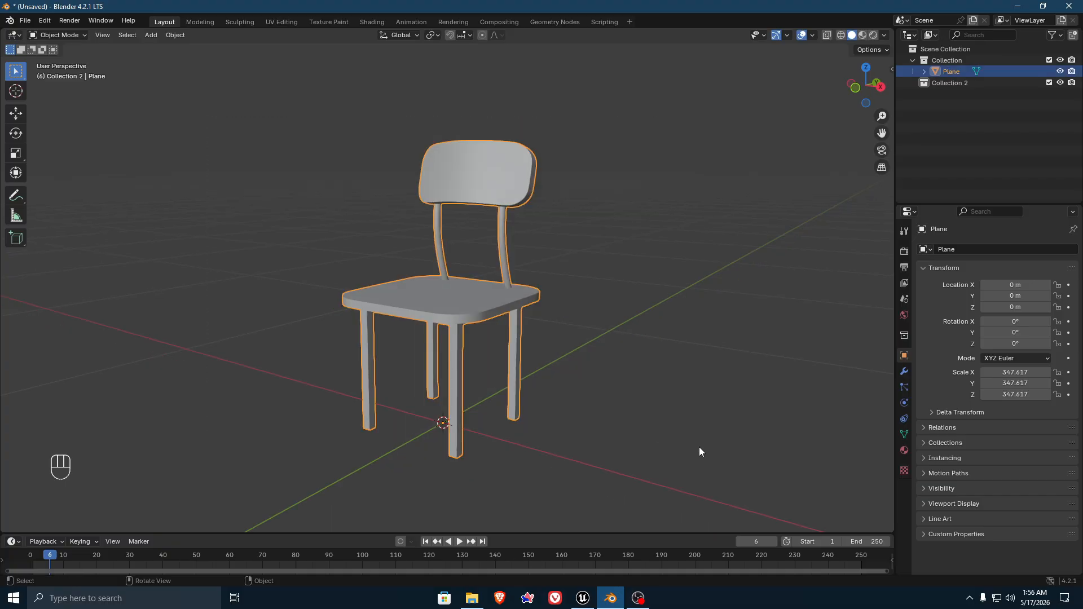
pyautogui.click(710, 452)
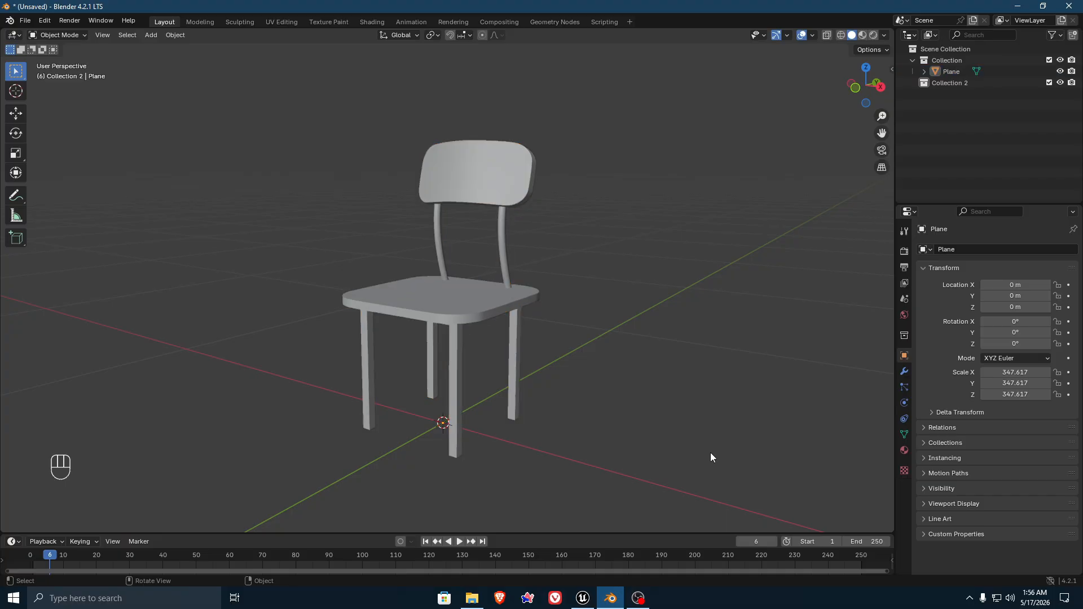
# Check the chair's object scale values alongside the scene's unit scale.
pyautogui.click(455, 299)
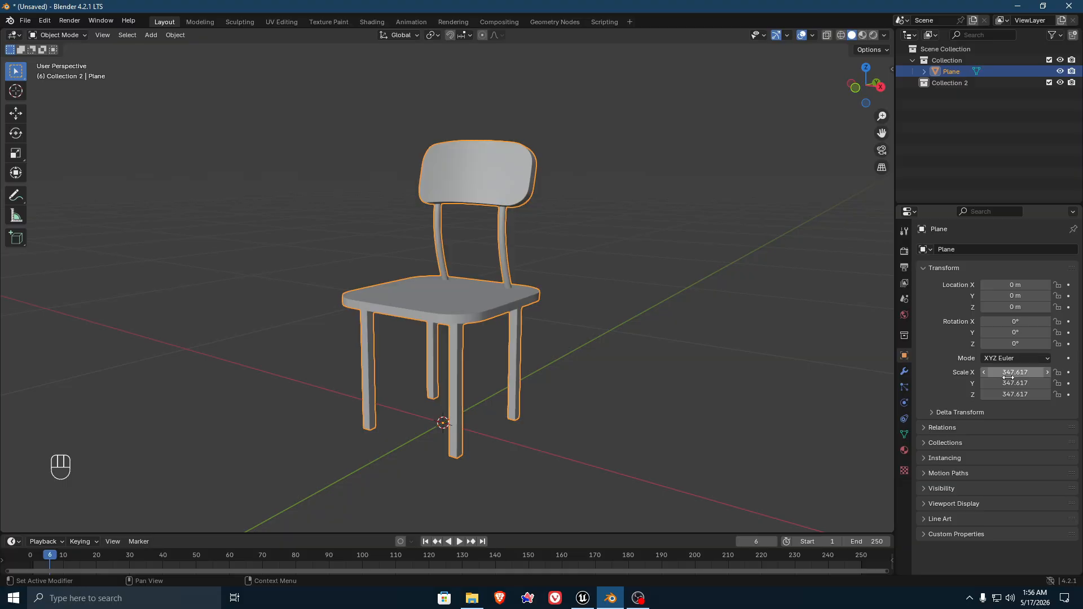
pyautogui.click(641, 329)
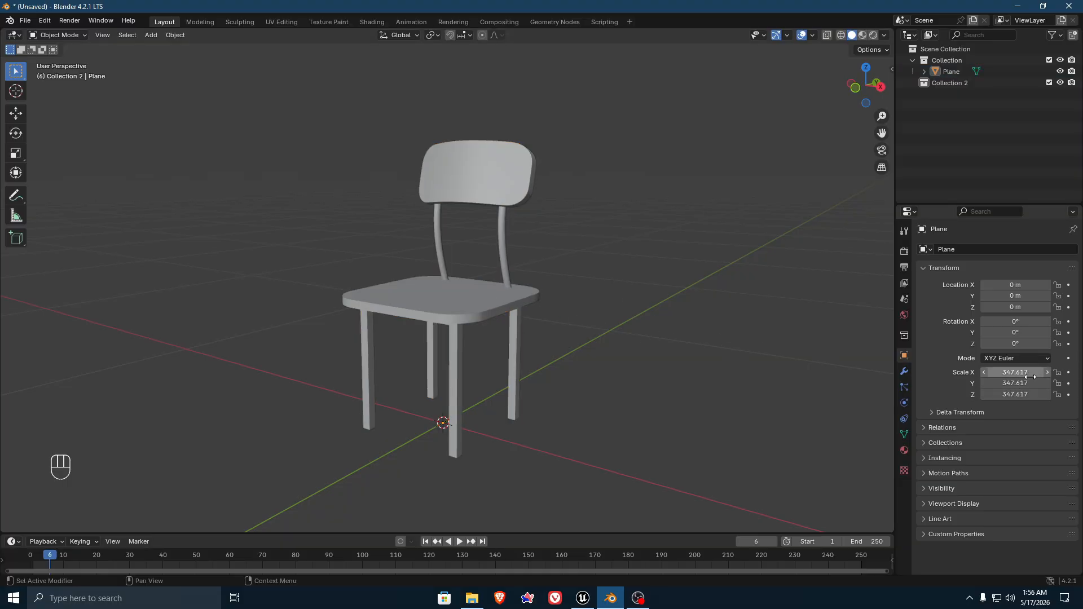
pyautogui.click(905, 299)
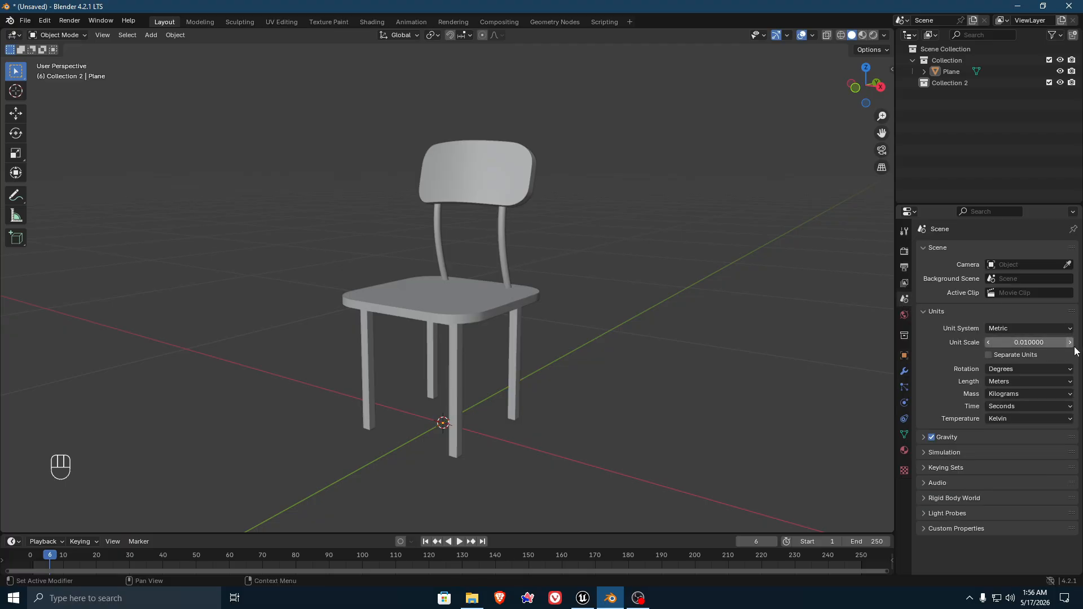
pyautogui.click(904, 356)
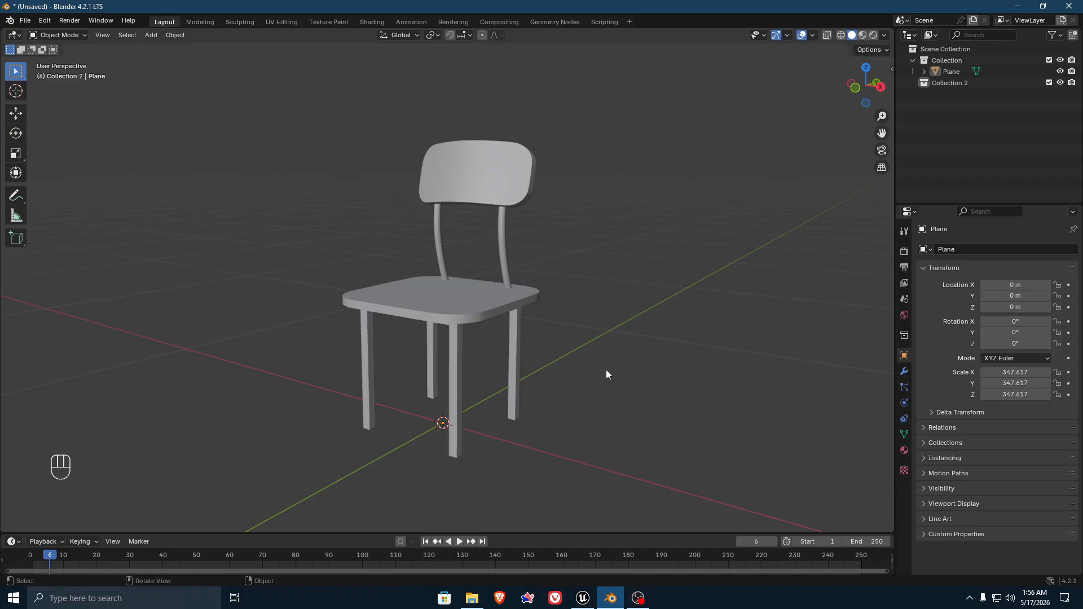
# Apply the scale transform to the chair.
pyautogui.click(455, 305)
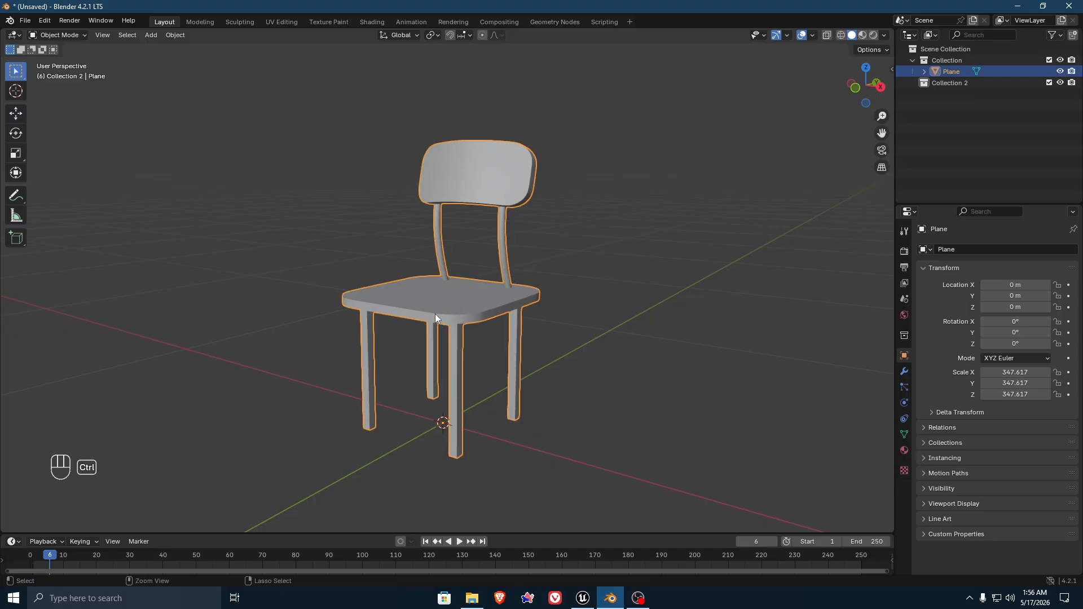
pyautogui.hotkey('ctrl', 'a')
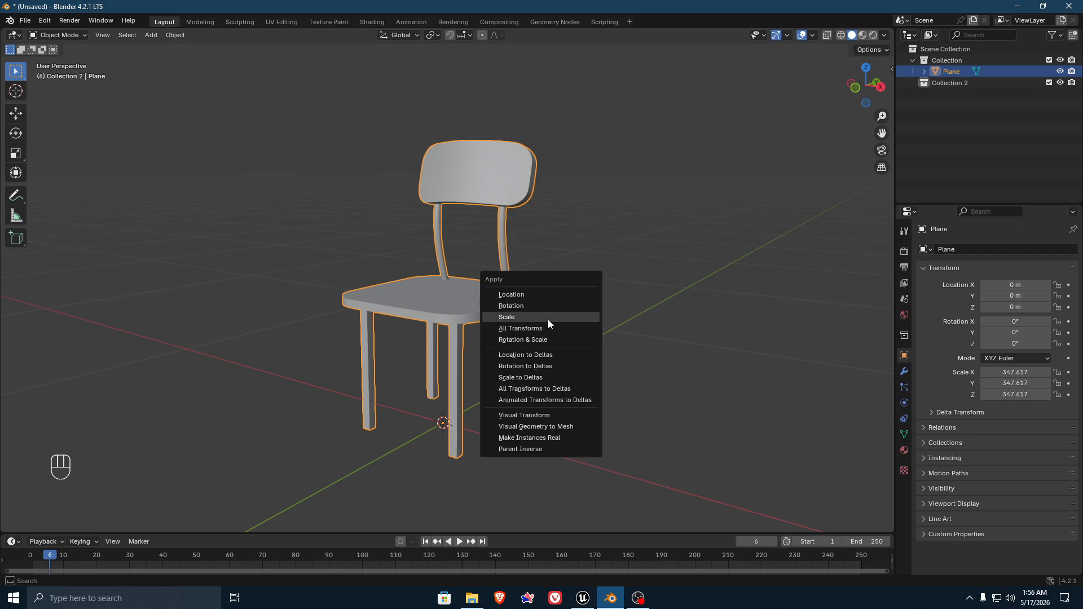
pyautogui.click(530, 318)
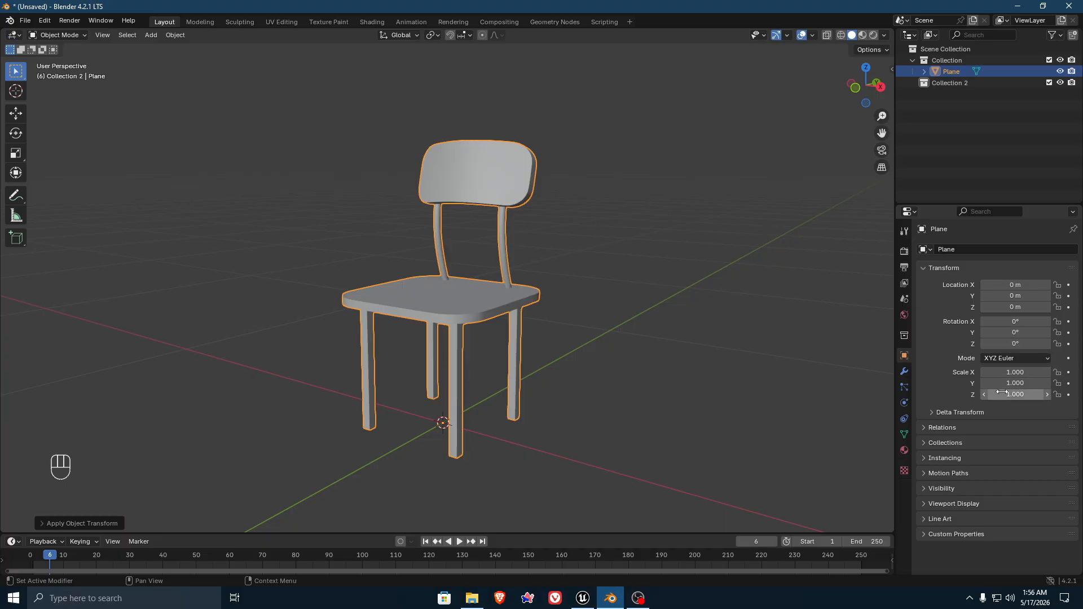
# Try scaling the chair uniformly to about 1.234.
pyautogui.click(609, 300)
pyautogui.click(434, 285)
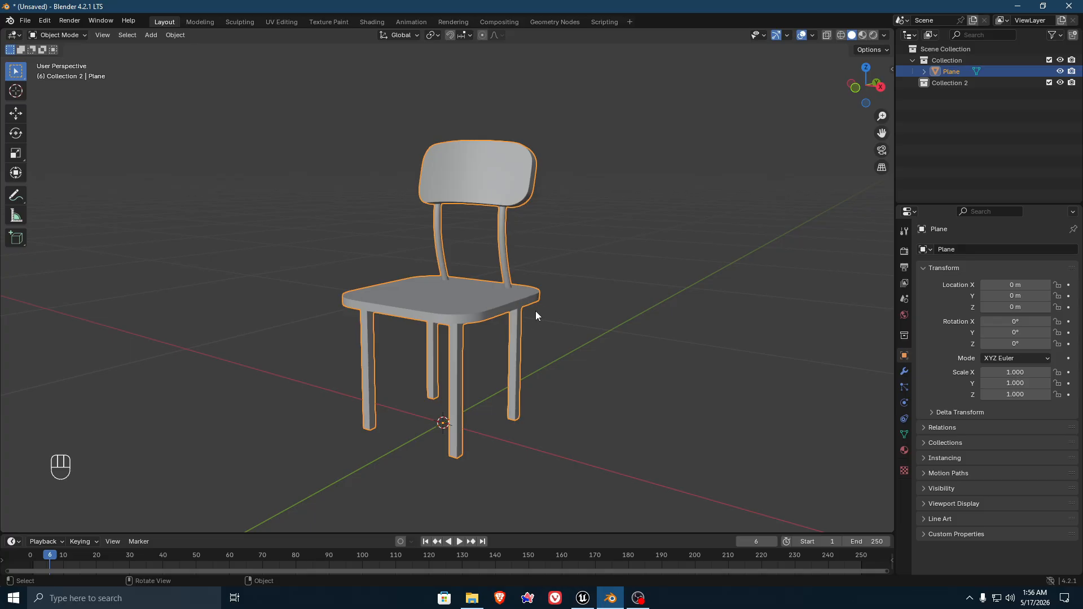
pyautogui.press('s')
pyautogui.click(587, 311)
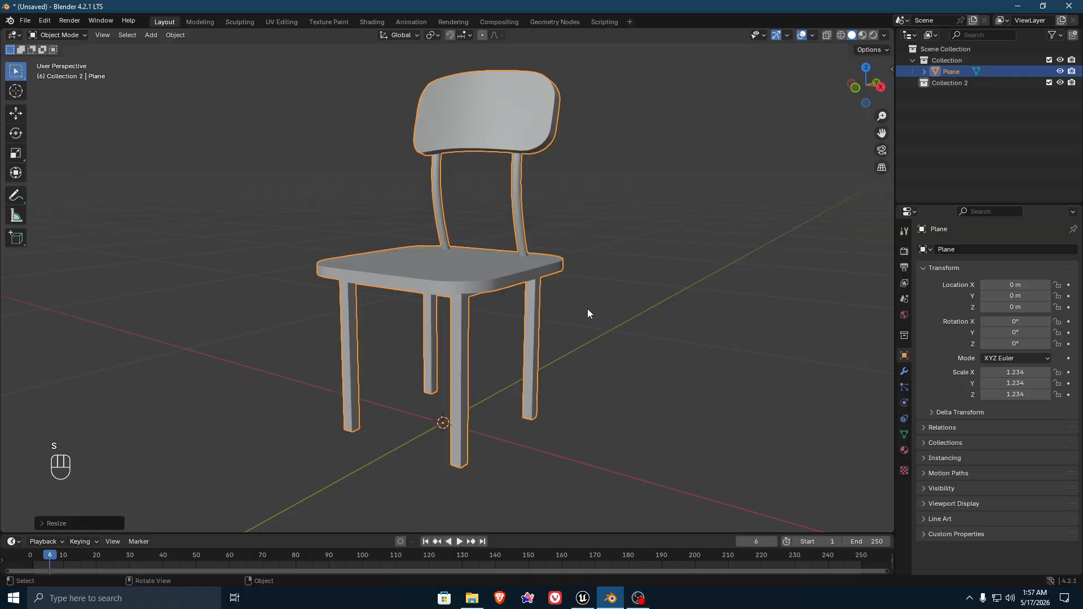
pyautogui.scroll(-2, 649, 327)
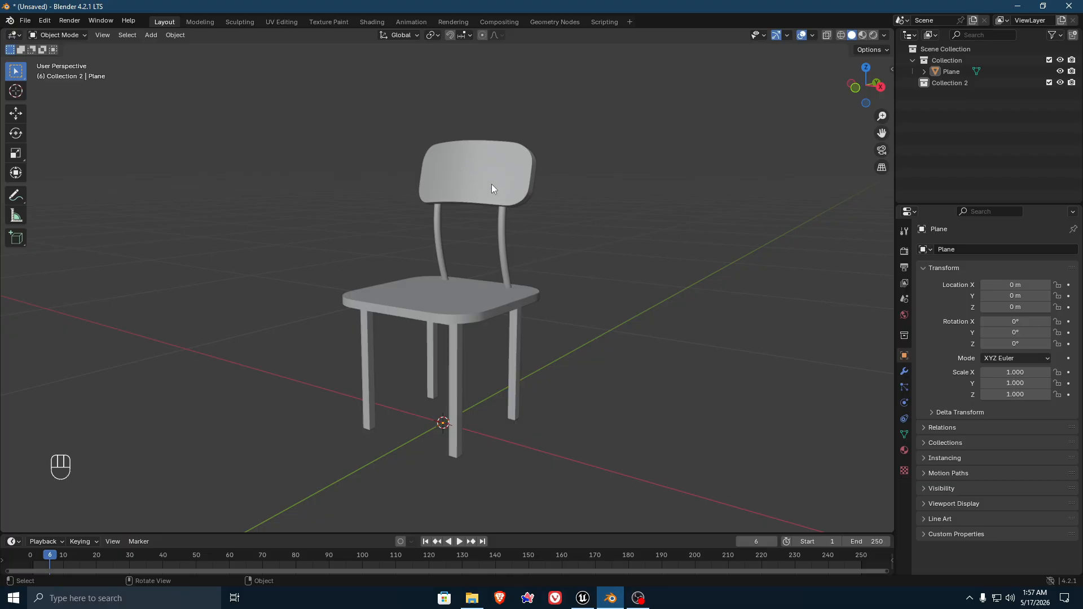
# Start an FBX export of the selected chair to Chair.fbx in the E:\Blender Models folder.
pyautogui.click(427, 171)
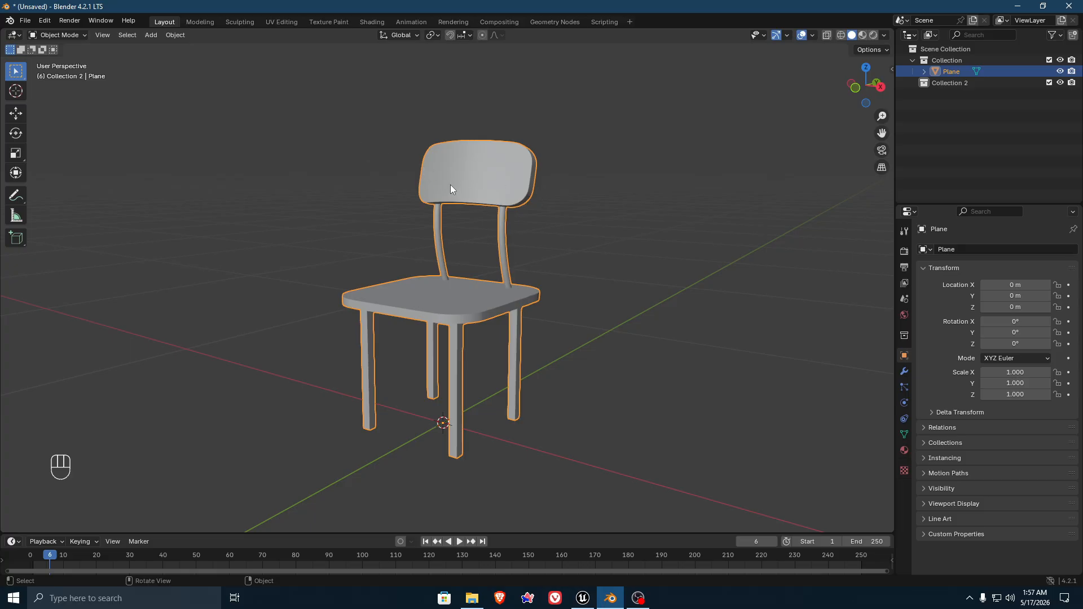
pyautogui.click(25, 21)
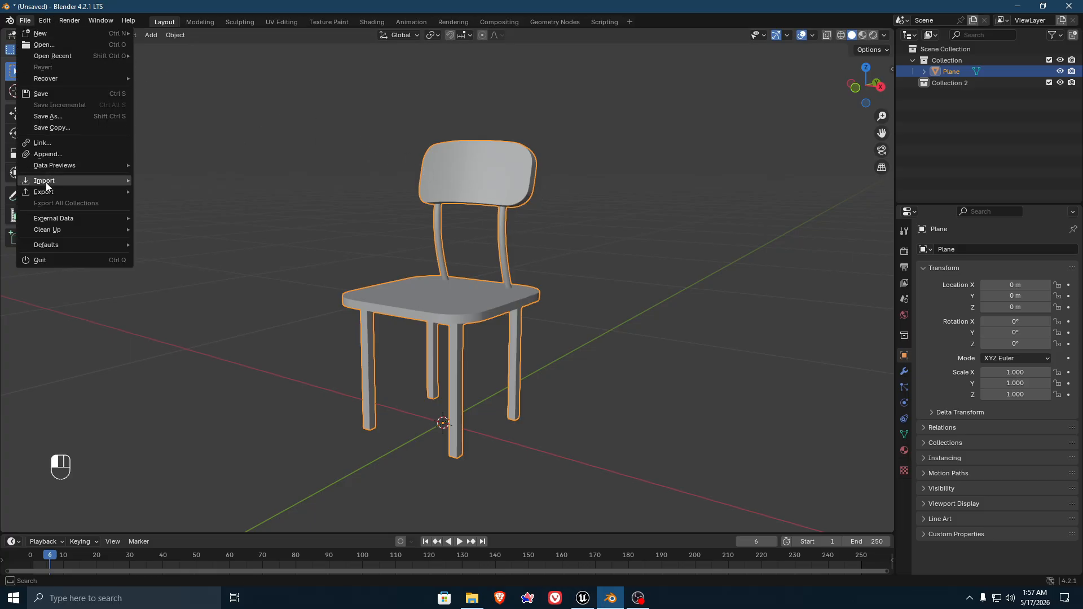
pyautogui.moveTo(43, 192)
pyautogui.click(180, 294)
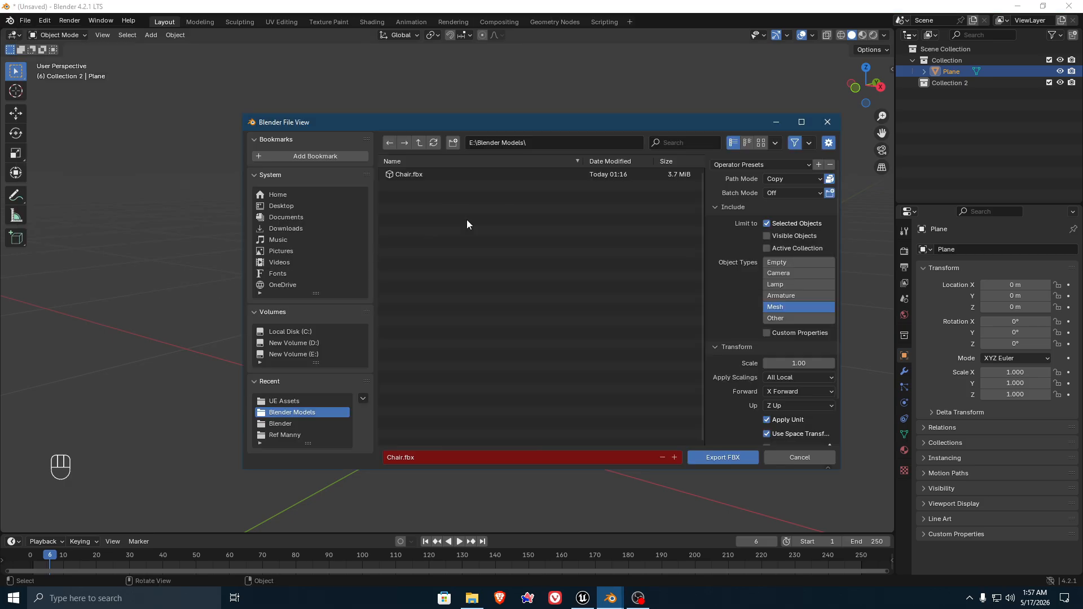
pyautogui.moveTo(554, 125); pyautogui.dragTo(456, 130)
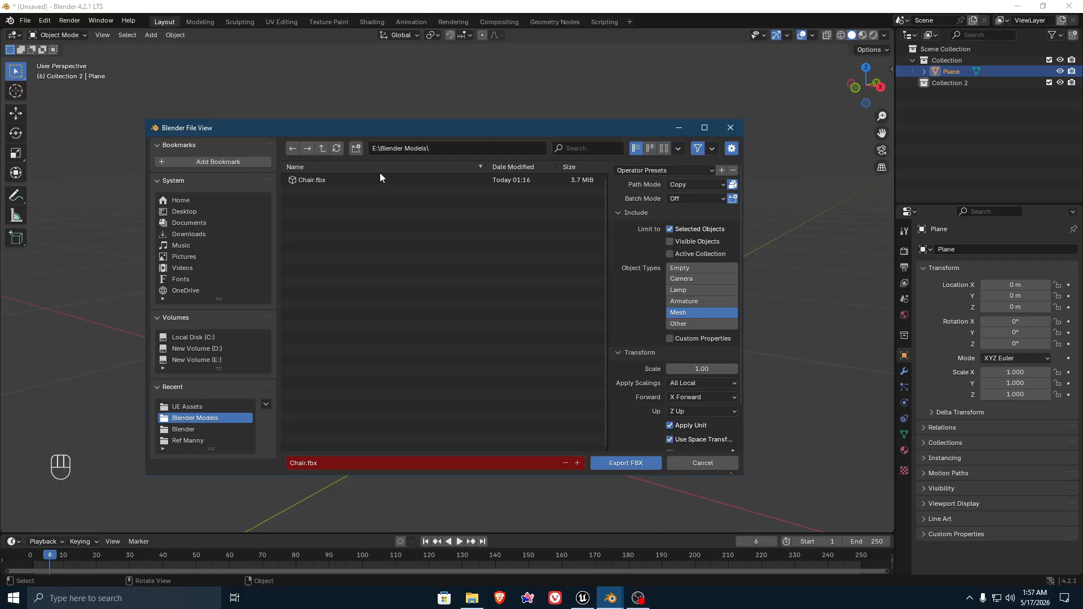
pyautogui.click(314, 467)
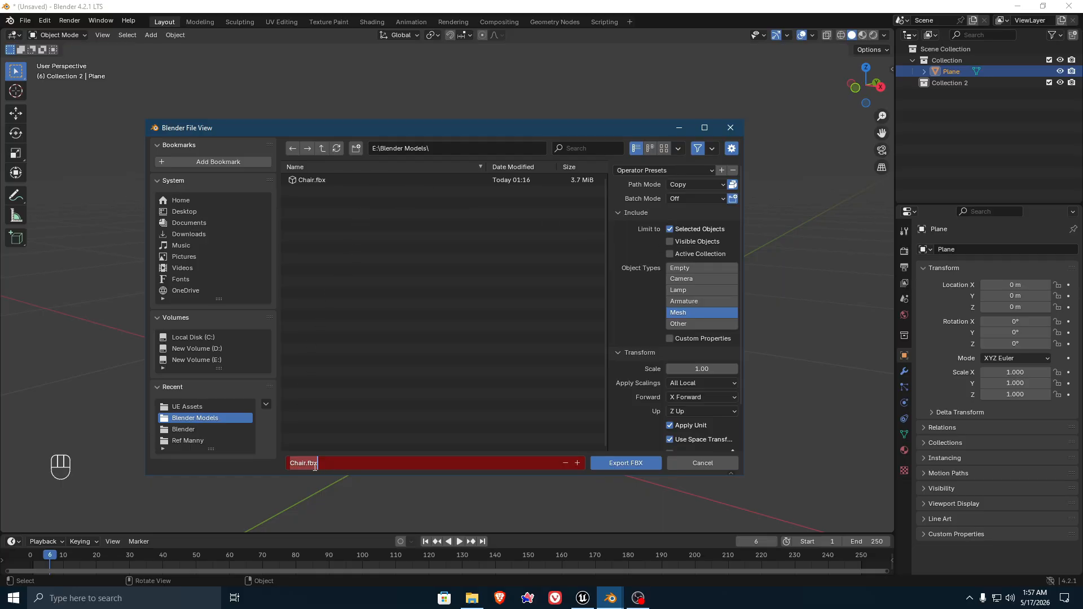
pyautogui.click(378, 449)
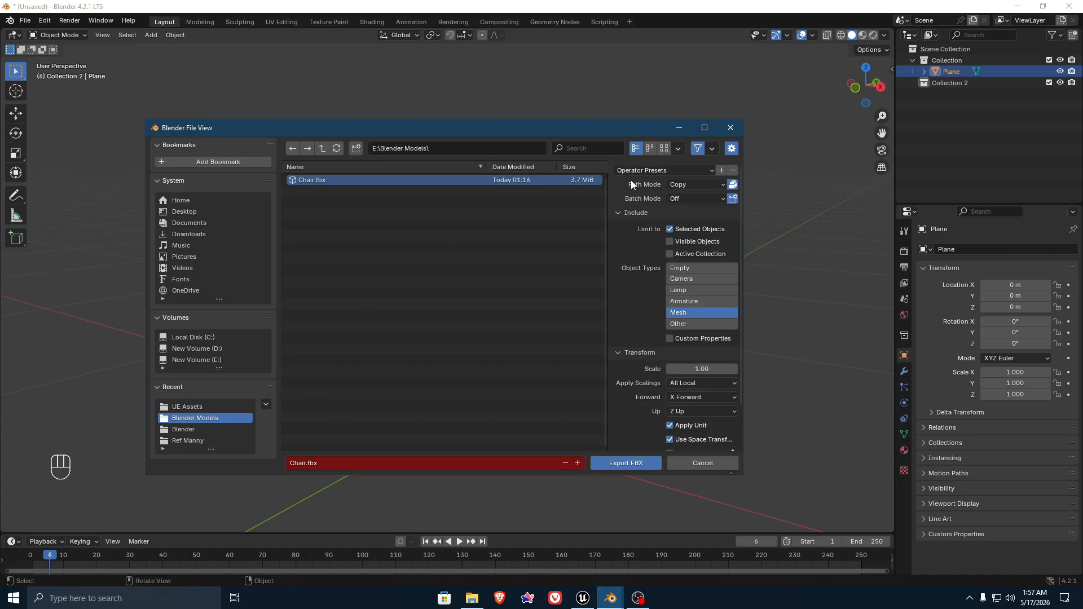
# Set the FBX export's path mode to Copy with embedded textures.
pyautogui.click(677, 185)
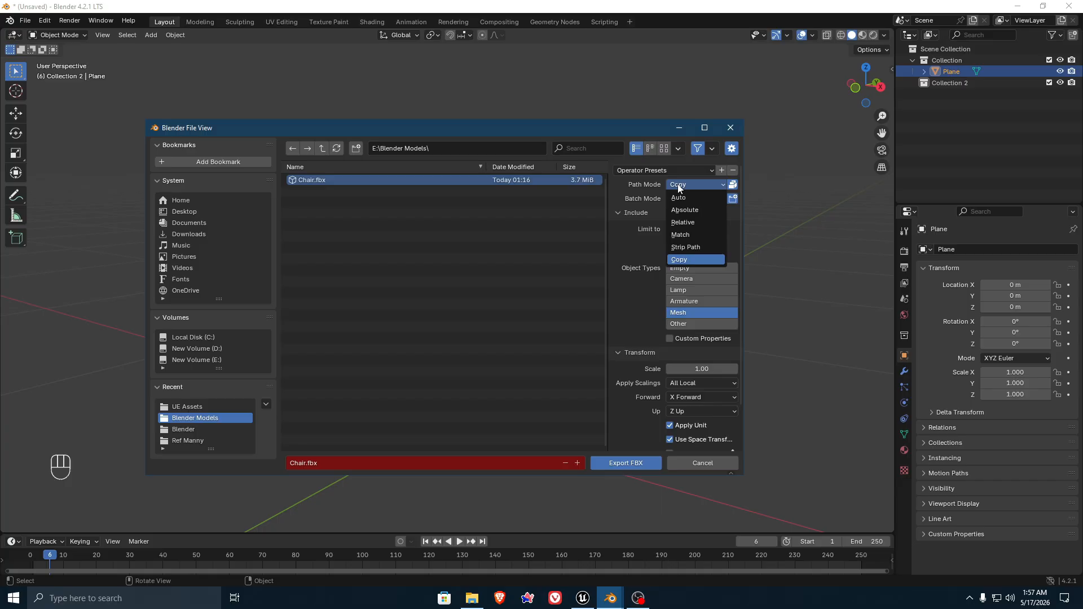
pyautogui.click(686, 261)
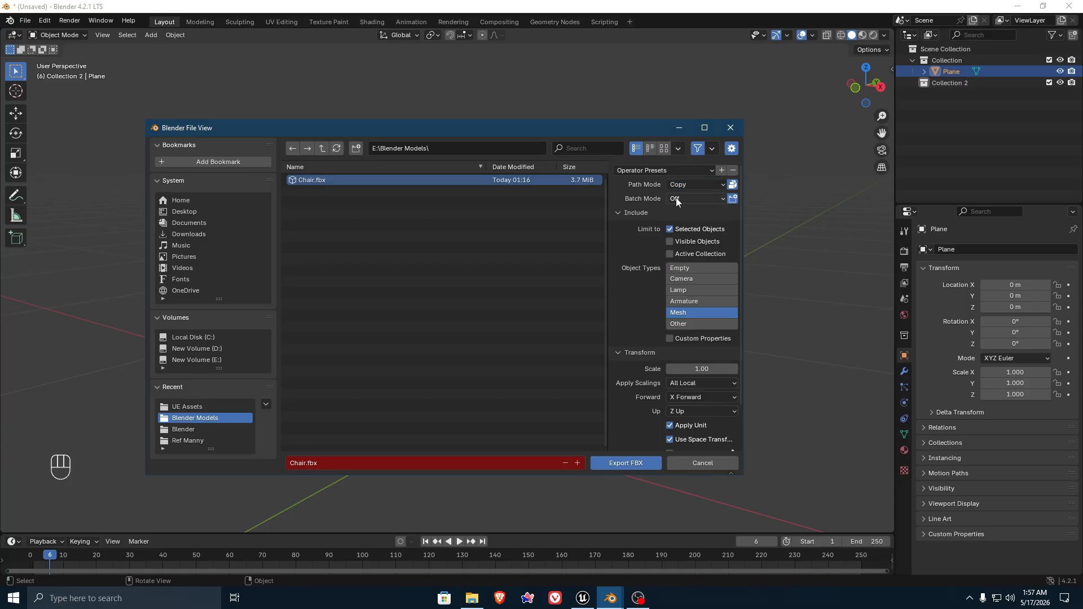
pyautogui.click(733, 186)
# Review the export's Selected Objects limit and Mesh object type against the chair selected in the viewport.
pyautogui.scroll(-1, 643, 210)
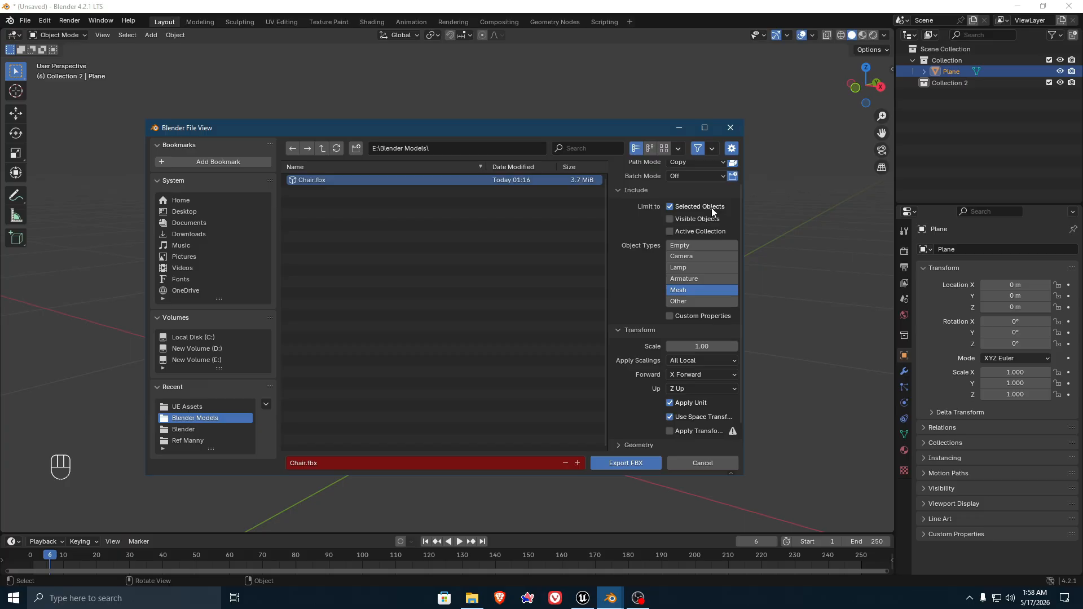
pyautogui.scroll(-1, 677, 265)
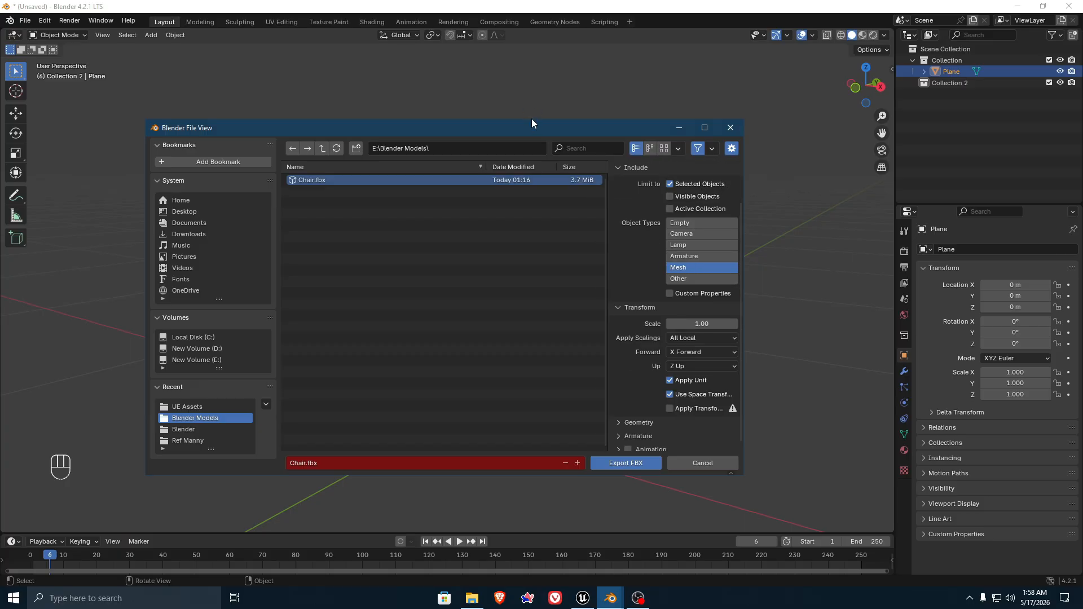
pyautogui.moveTo(531, 127); pyautogui.dragTo(430, 211)
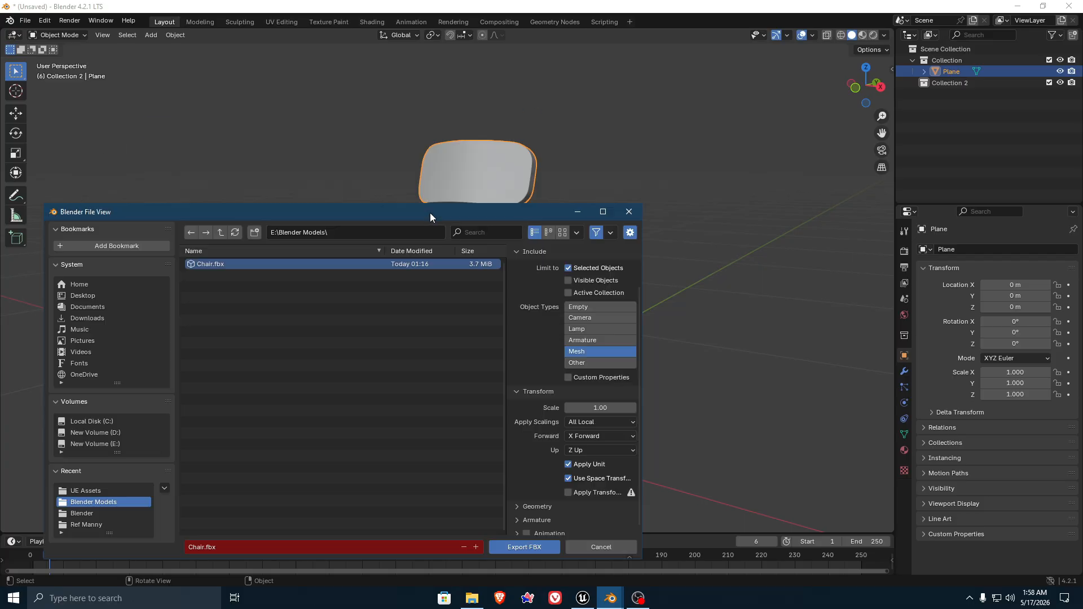
pyautogui.click(502, 181)
pyautogui.moveTo(484, 215); pyautogui.dragTo(587, 122)
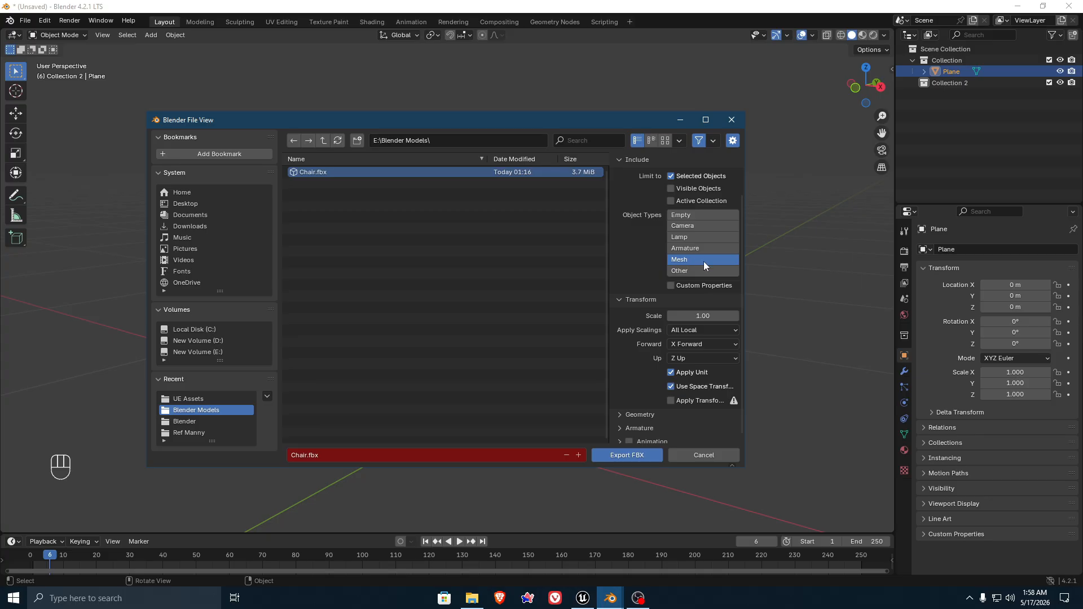
# Set the export's forward axis to X Forward and its up axis to Z Up.
pyautogui.scroll(-1, 637, 282)
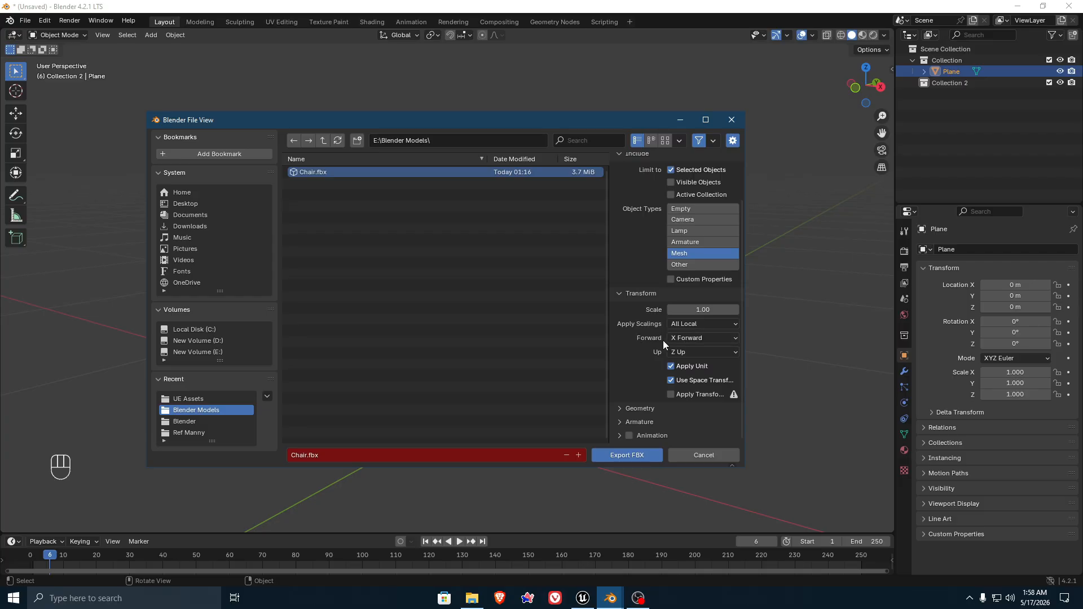
pyautogui.click(693, 339)
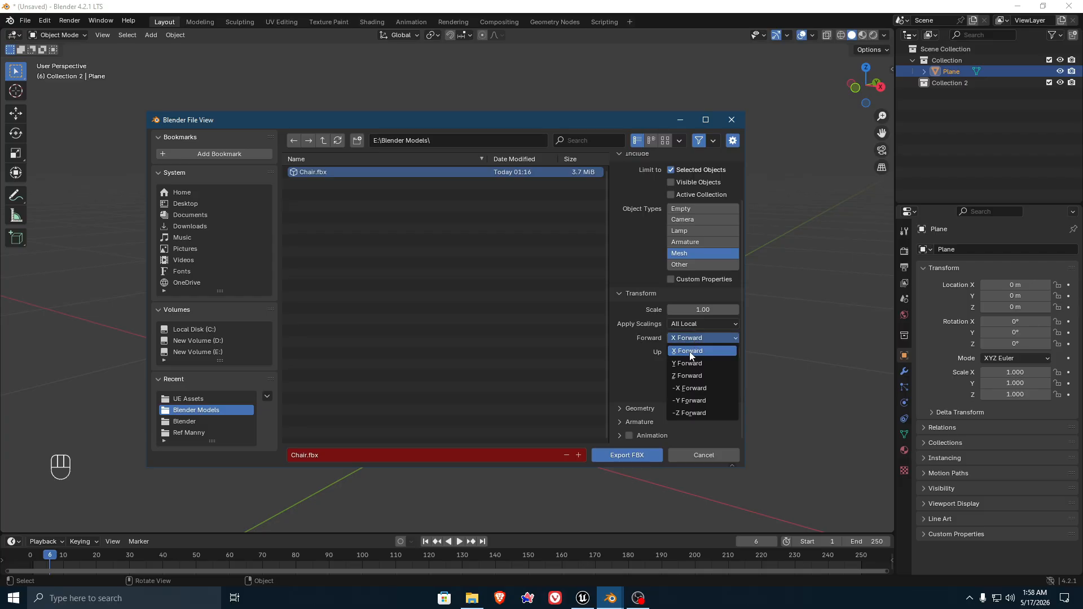
pyautogui.click(721, 351)
pyautogui.click(689, 353)
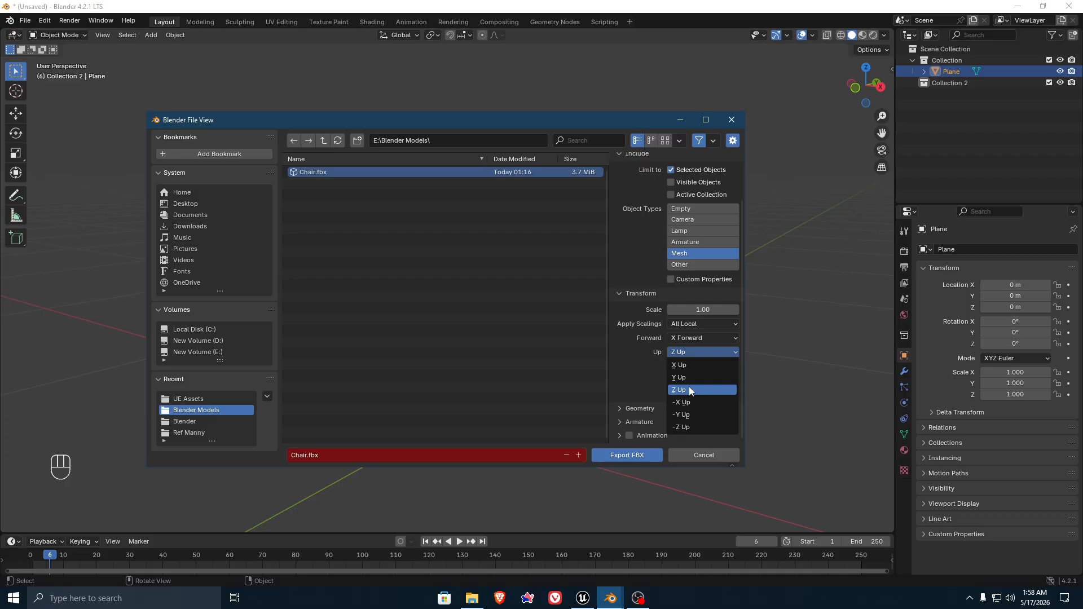
pyautogui.click(689, 382)
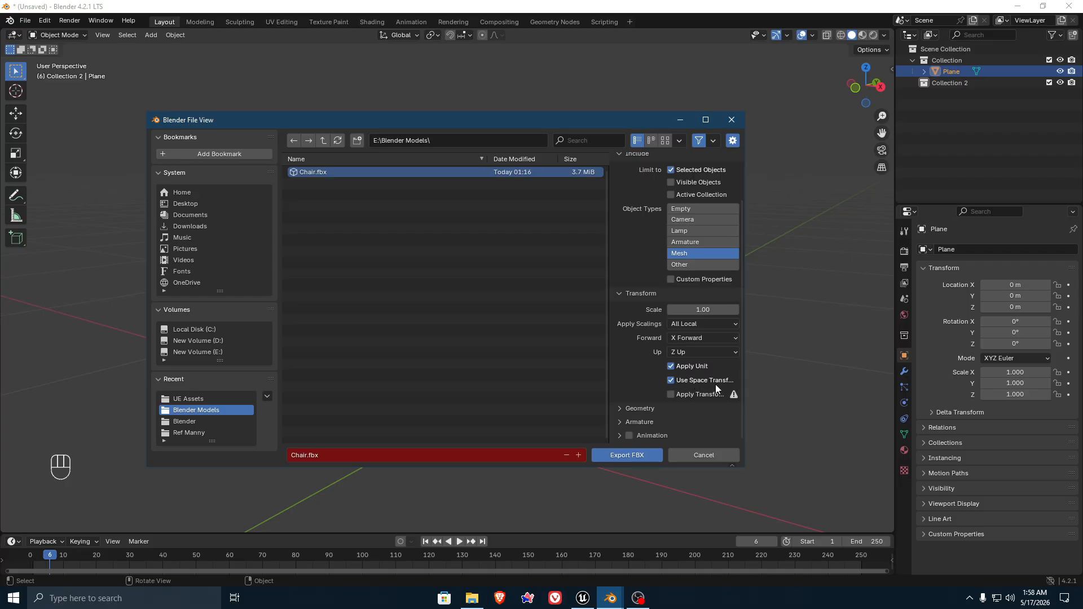
# Expand the export's geometry options and use Face for smoothing.
pyautogui.click(619, 409)
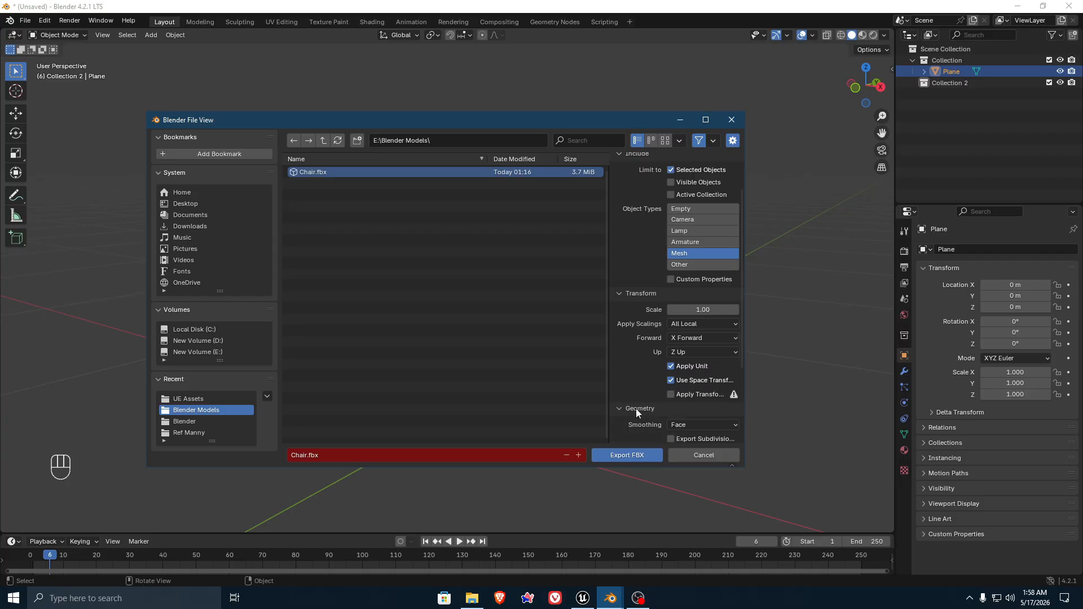
pyautogui.scroll(-3, 634, 404)
pyautogui.scroll(-1, 638, 364)
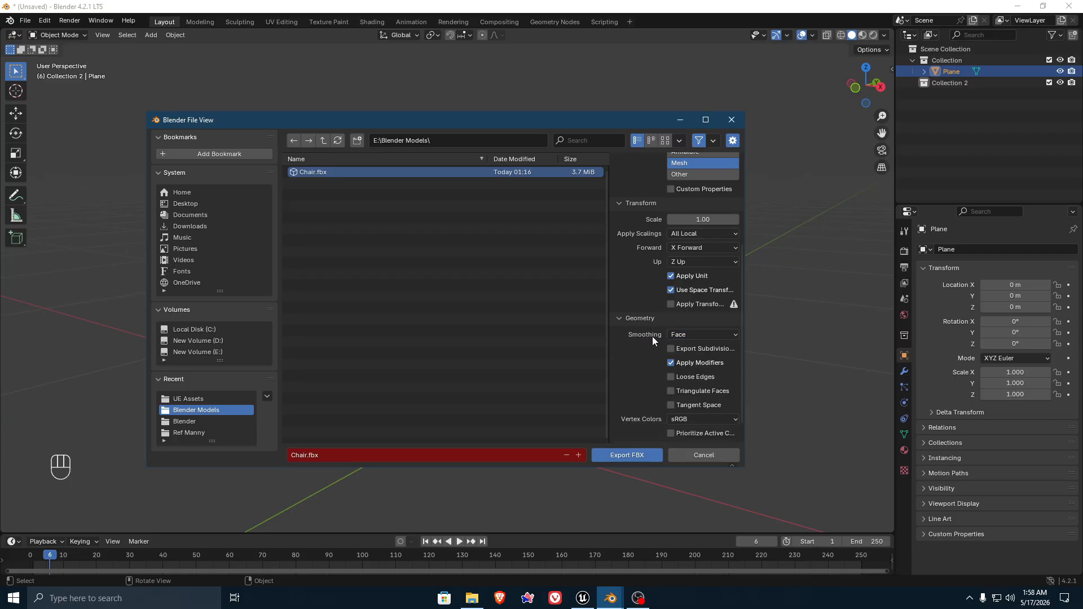
pyautogui.click(688, 335)
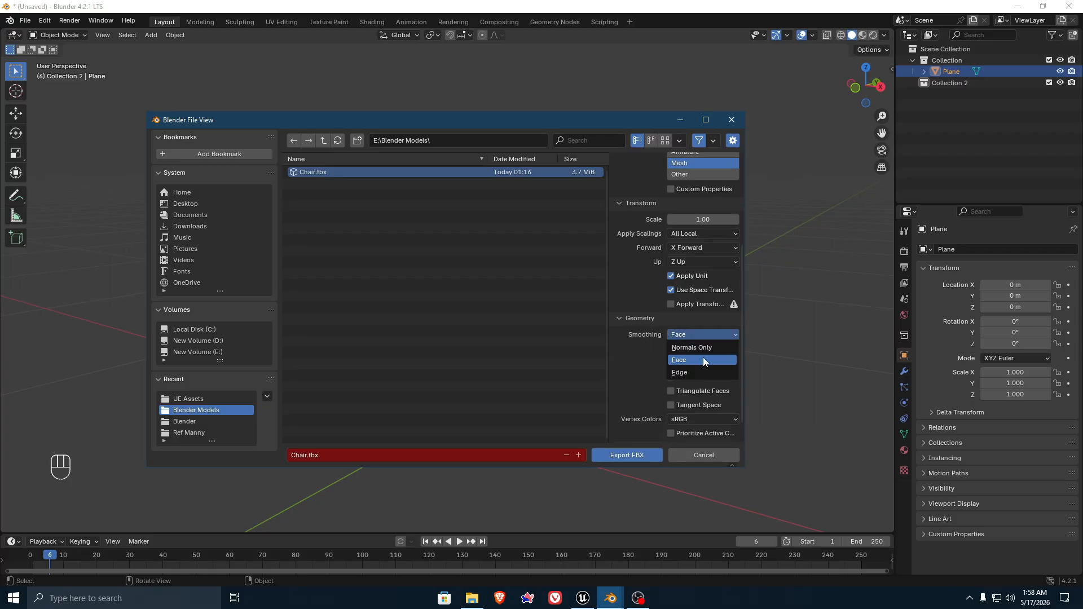
pyautogui.click(707, 334)
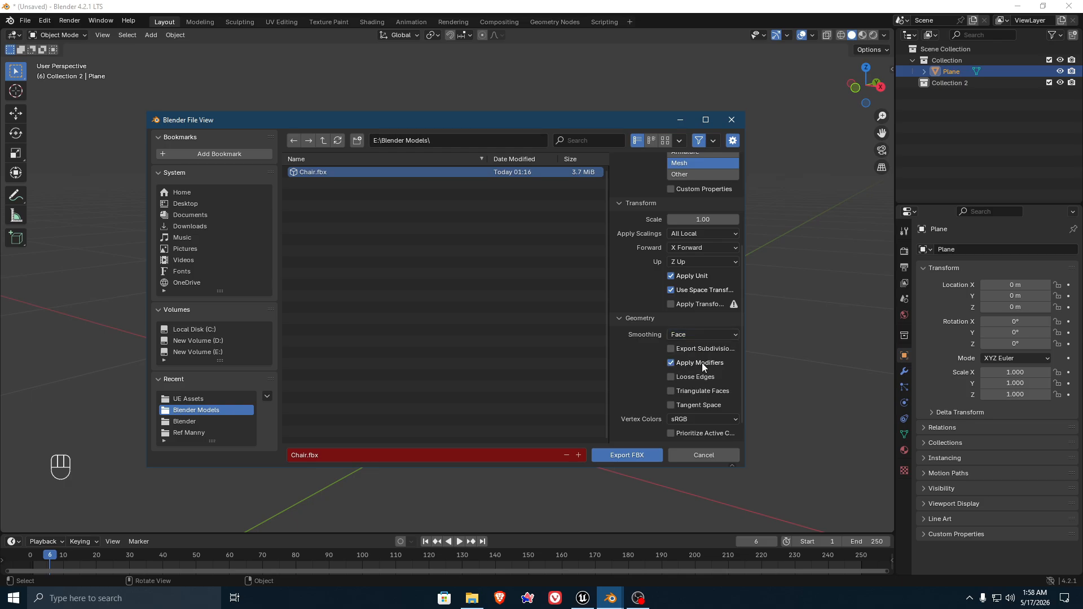
# Expand the export's armature options and review the bone settings.
pyautogui.scroll(-1, 693, 386)
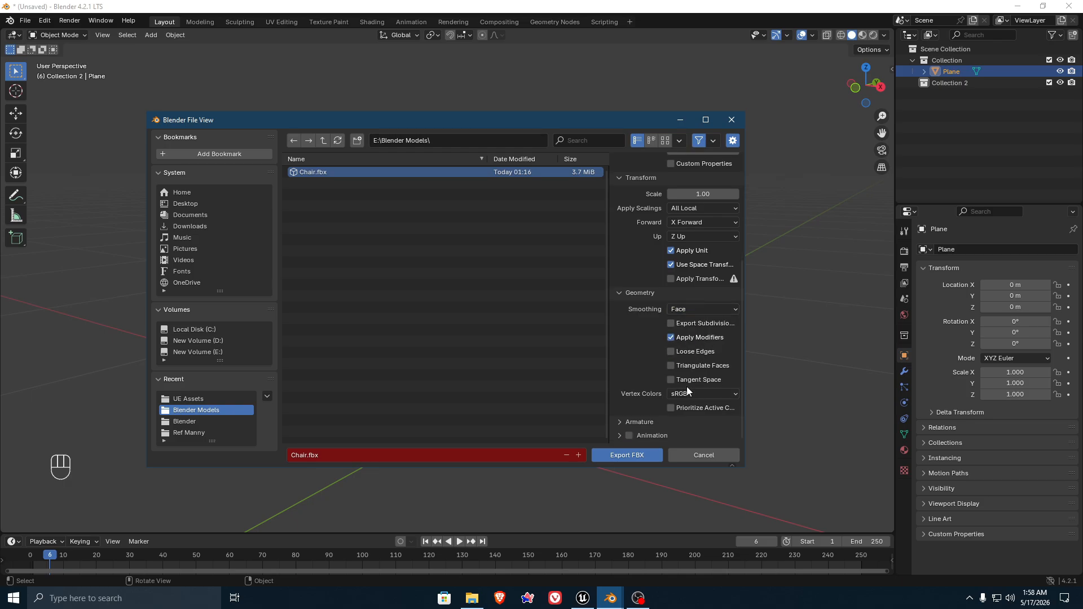
pyautogui.click(619, 422)
pyautogui.scroll(-3, 646, 418)
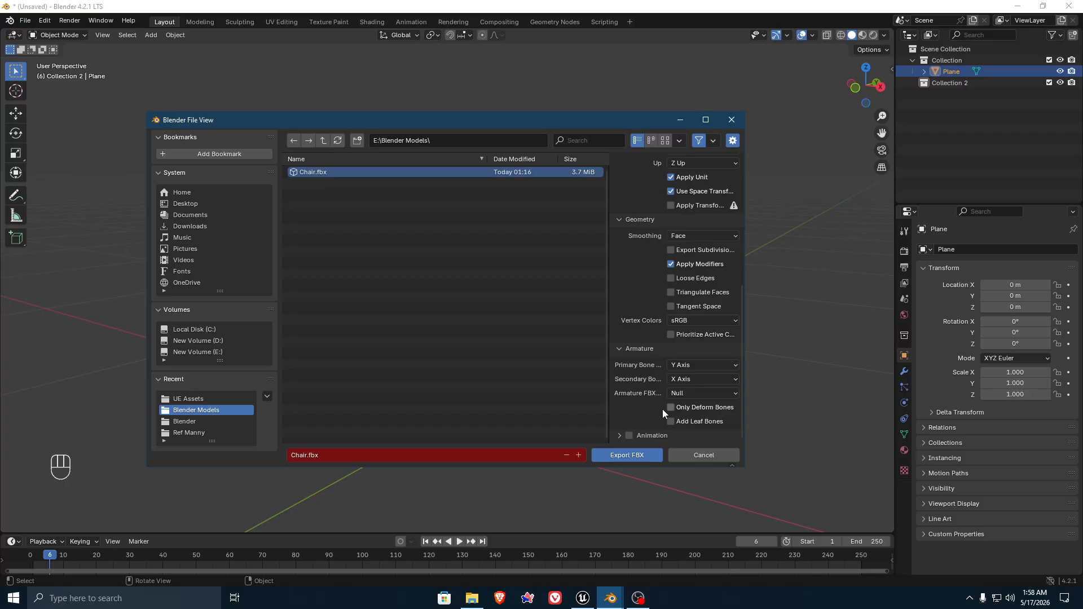
# Expand and review the animation options, then export the selected chair as Chair.fbx to E:\Blender Models.
pyautogui.click(619, 437)
pyautogui.scroll(-3, 652, 419)
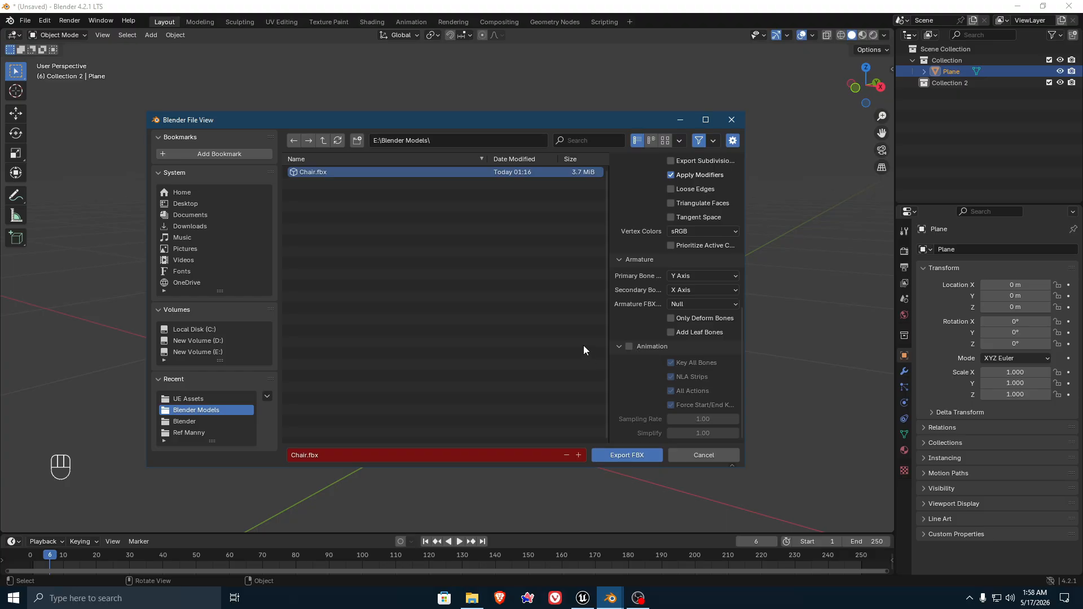
pyautogui.scroll(7, 666, 351)
pyautogui.scroll(5, 700, 304)
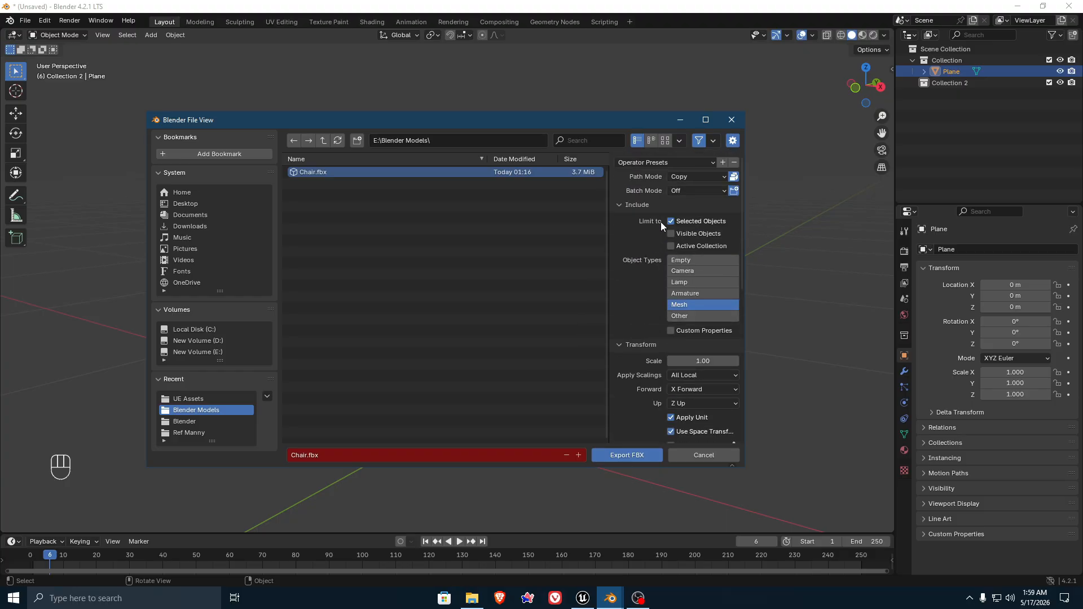
pyautogui.click(626, 455)
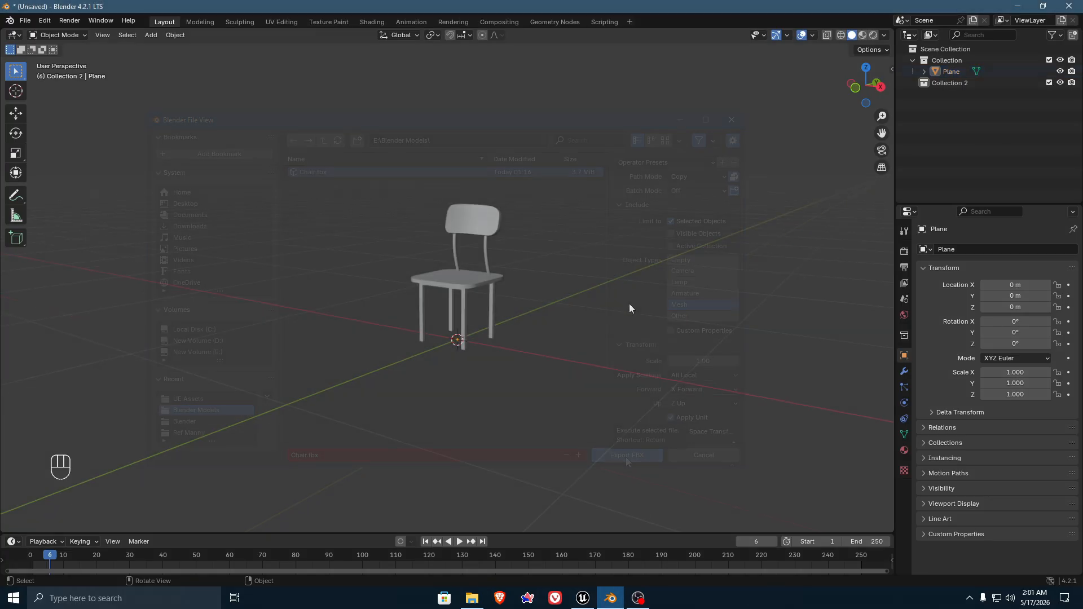
pyautogui.moveTo(347, 168); pyautogui.dragTo(654, 393)
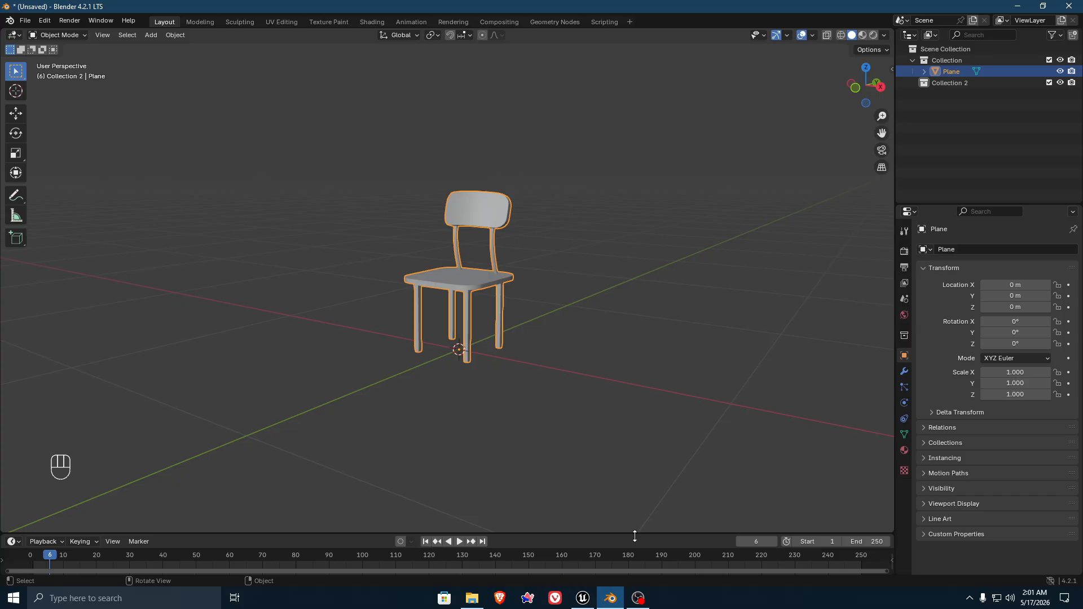
# Switch to Unreal Engine and open the project's Content folder in the content browser.
pyautogui.click(581, 602)
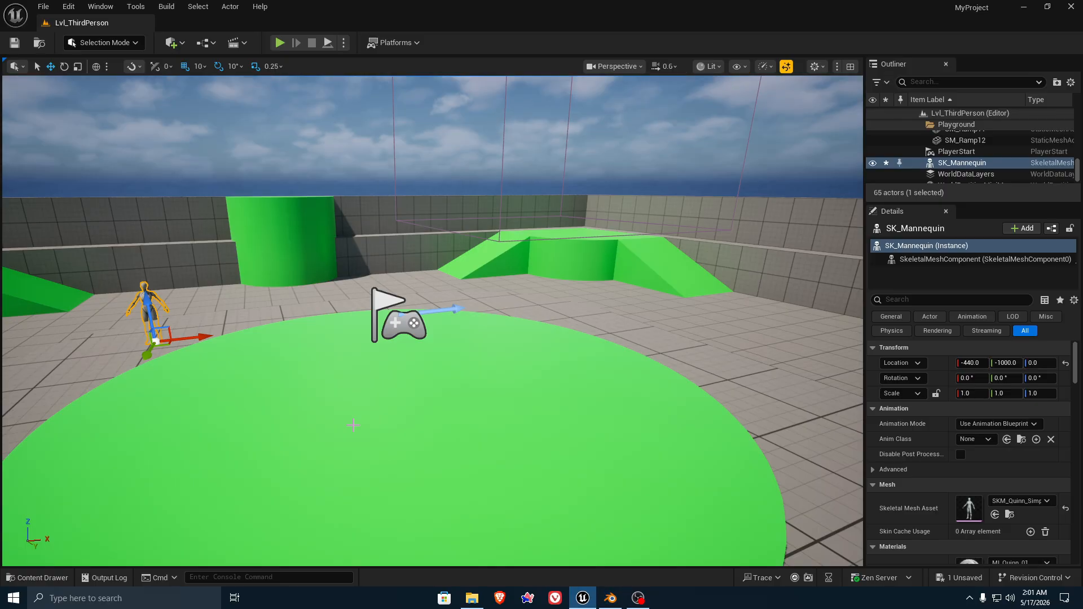
pyautogui.press('a')
pyautogui.moveTo(432, 321); pyautogui.dragTo(564, 319, button='right')
pyautogui.press('s')
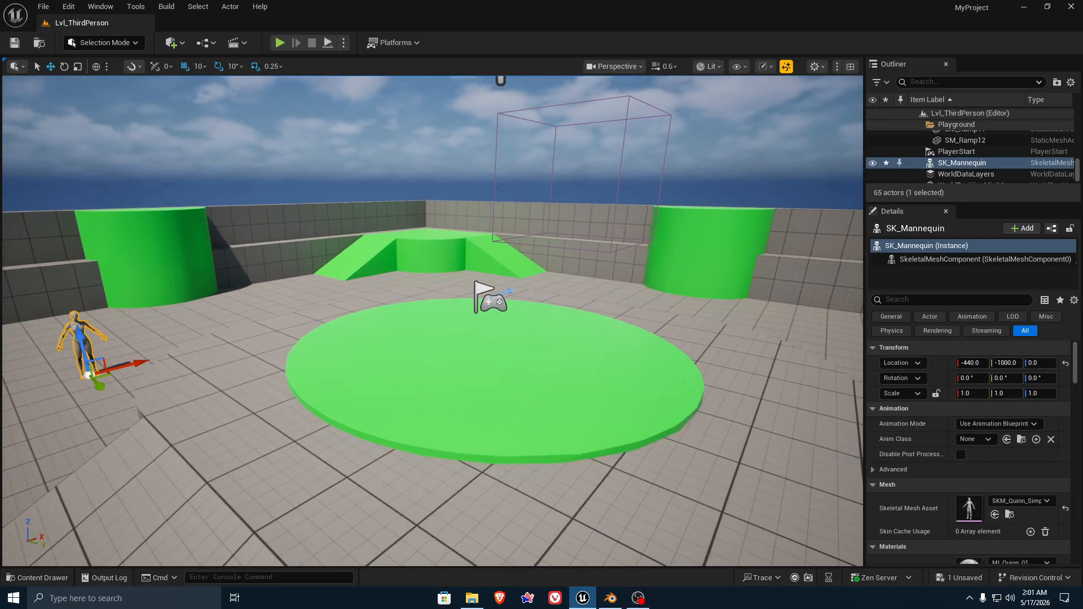
pyautogui.click(38, 578)
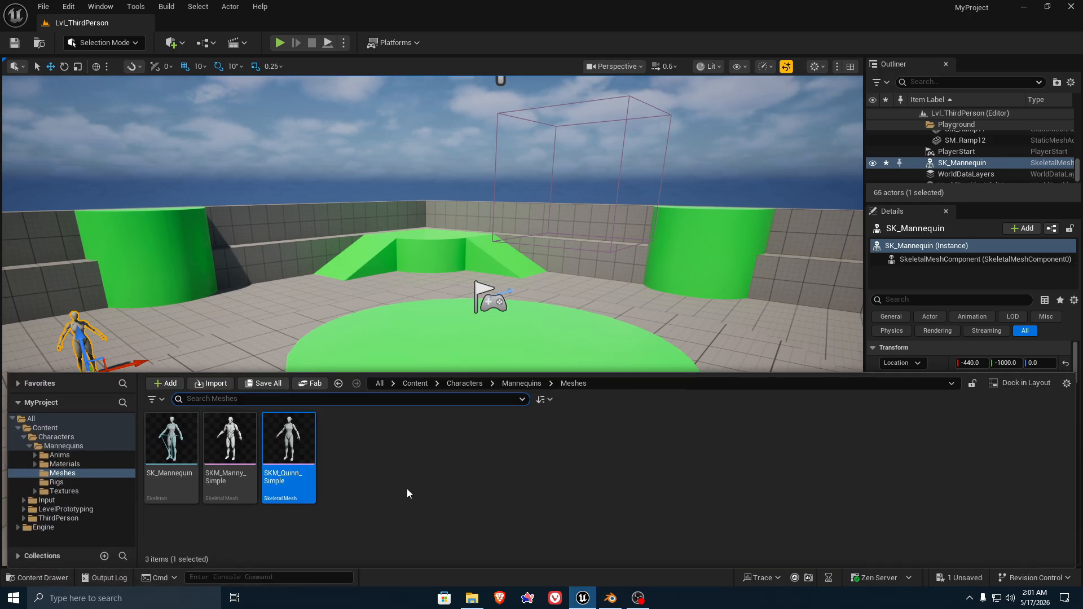
pyautogui.click(44, 418)
pyautogui.doubleClick(170, 439)
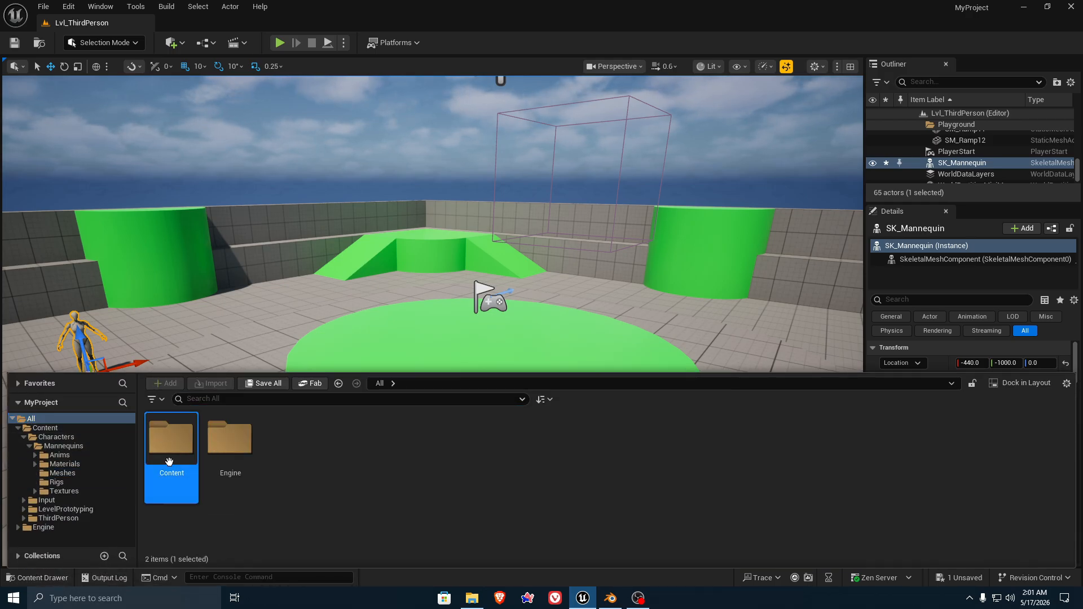
# Create a new folder named Chair inside the Content folder.
pyautogui.hotkey('ctrl', 'shift', 'n')
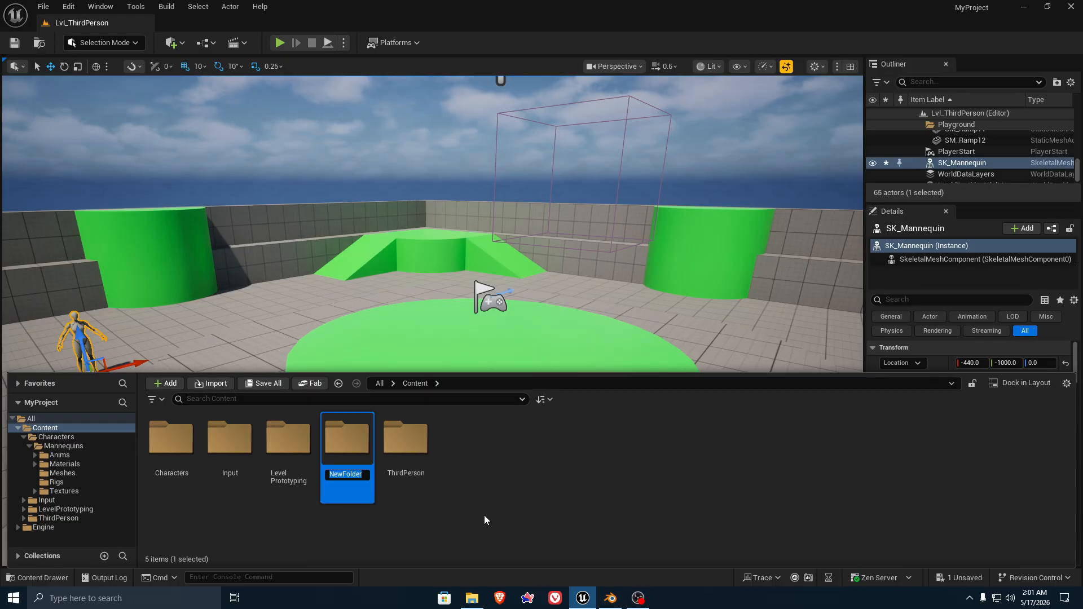
pyautogui.write('Chari')
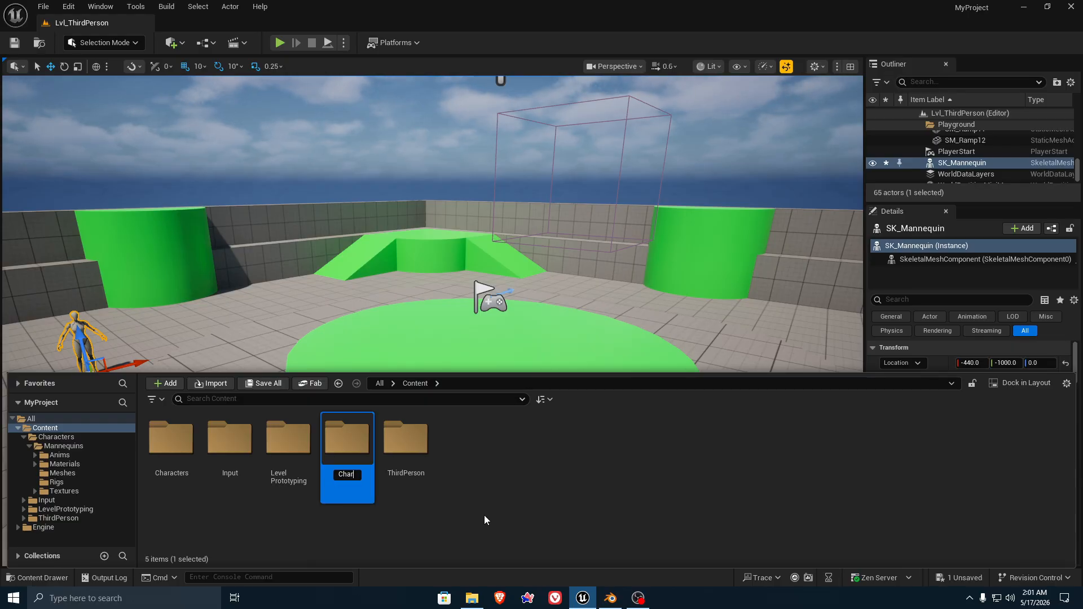
pyautogui.press('BackSpace')
pyautogui.press('BackSpace')
pyautogui.write('ir')
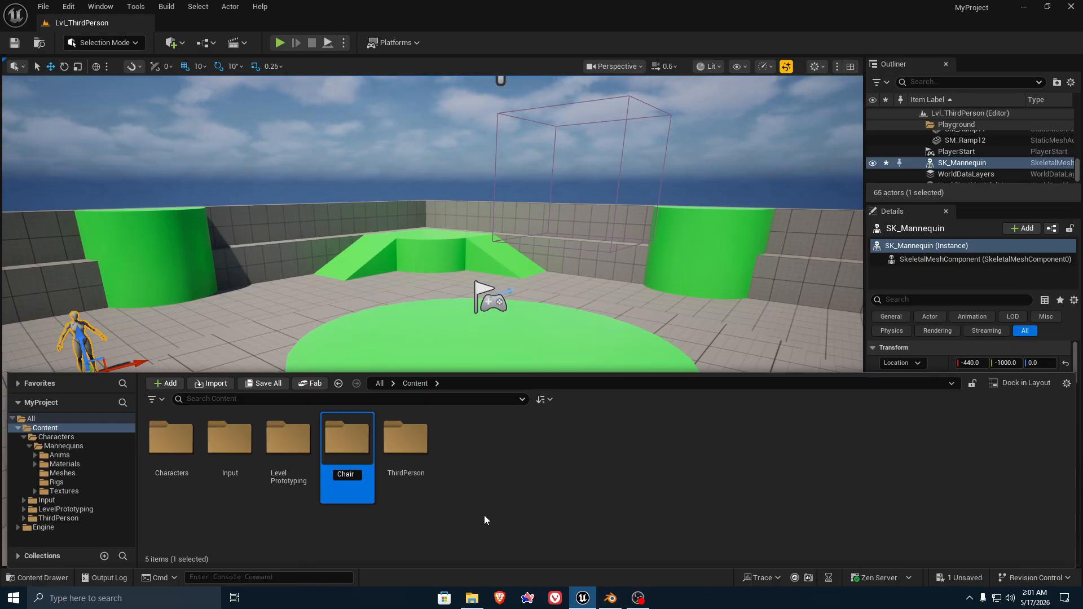
pyautogui.press('Return')
pyautogui.click(506, 511)
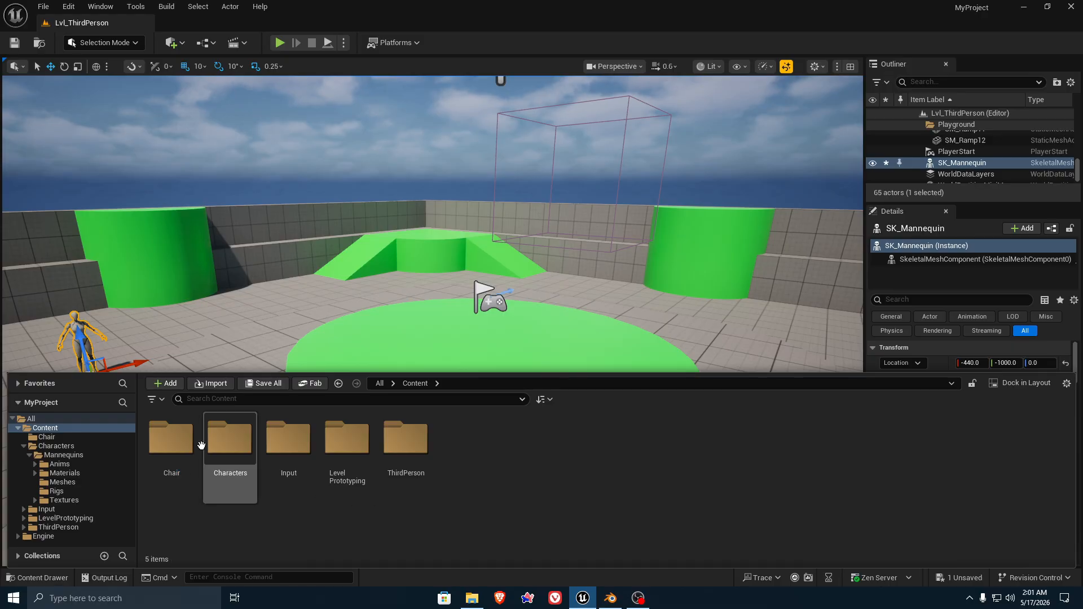
# Import Chair.fbx from the Blender Models folder on drive E into the Chair folder with the default import settings.
pyautogui.doubleClick(171, 440)
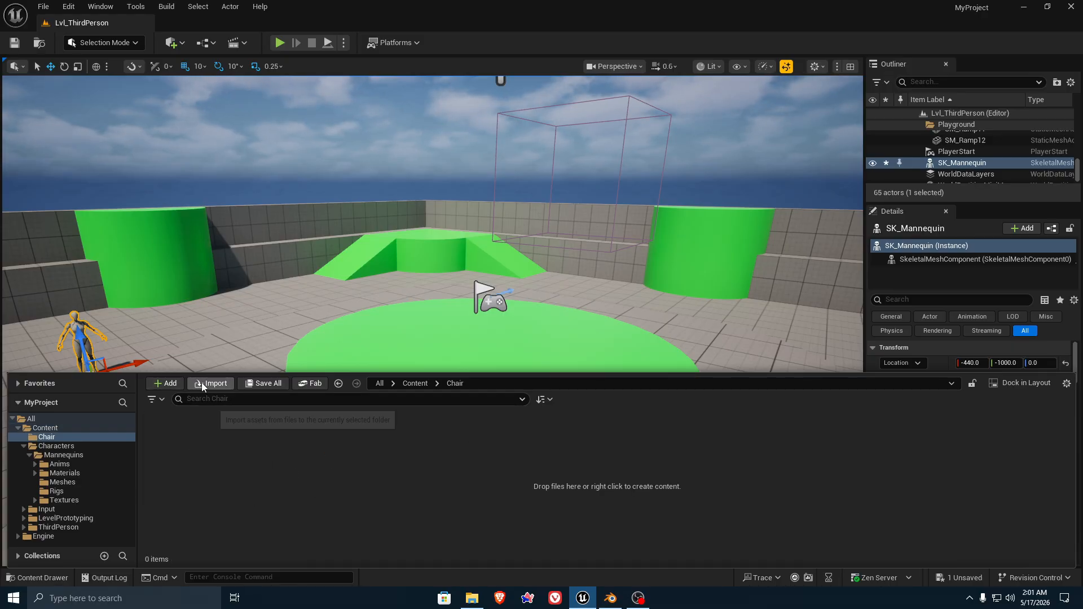
pyautogui.click(215, 389)
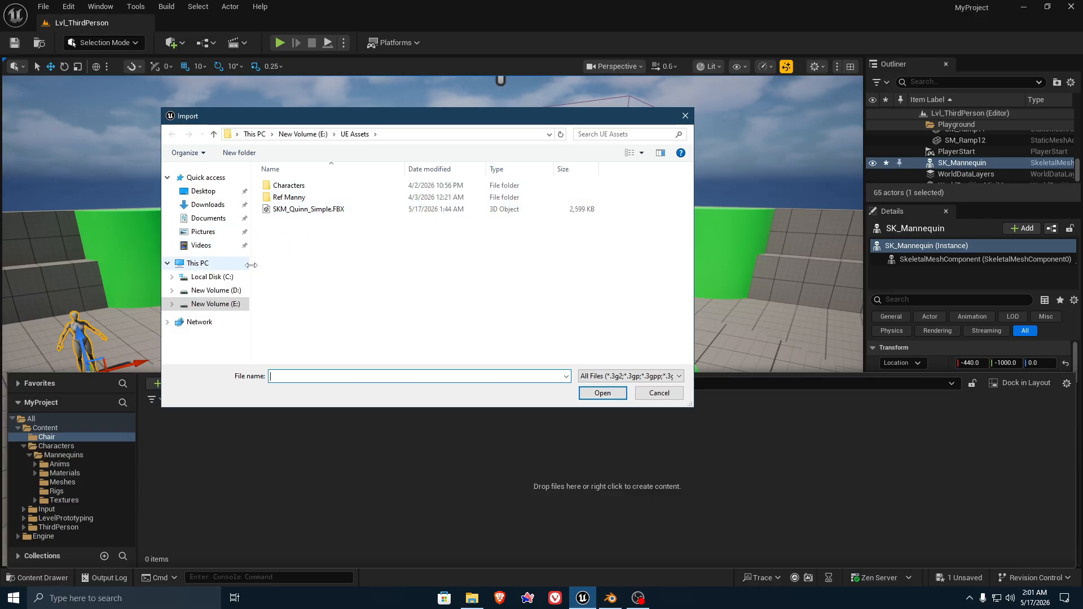
pyautogui.click(303, 134)
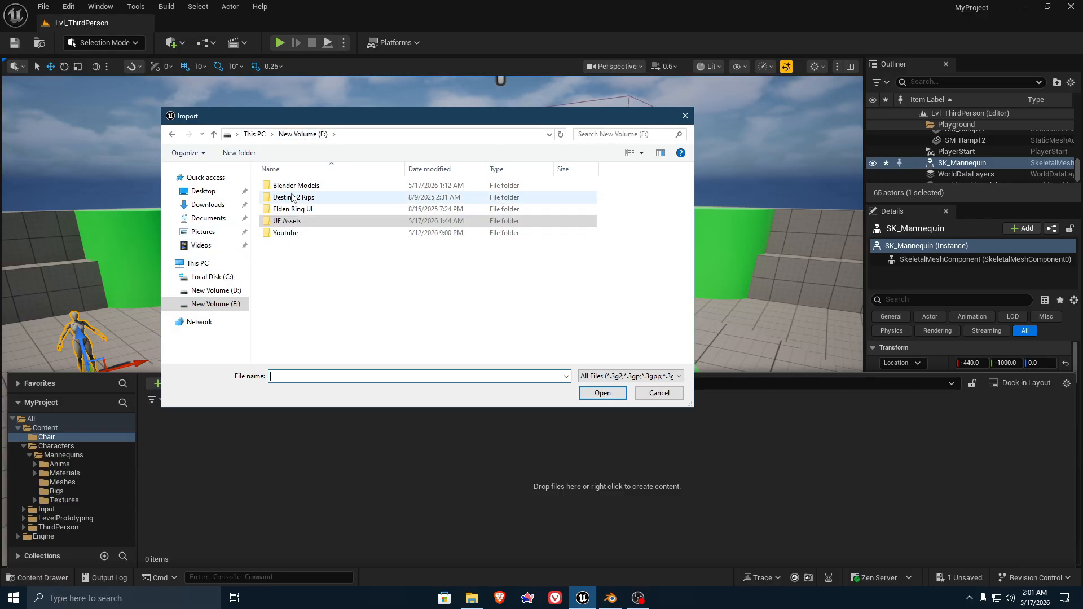
pyautogui.doubleClick(299, 185)
pyautogui.moveTo(395, 215); pyautogui.dragTo(276, 188)
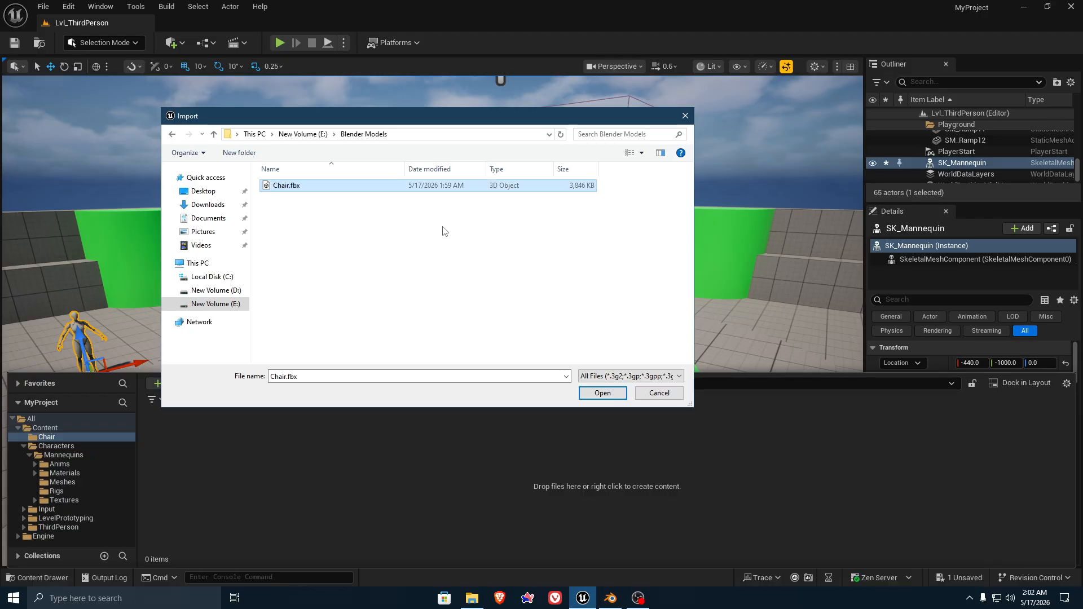
pyautogui.moveTo(552, 237); pyautogui.dragTo(274, 184)
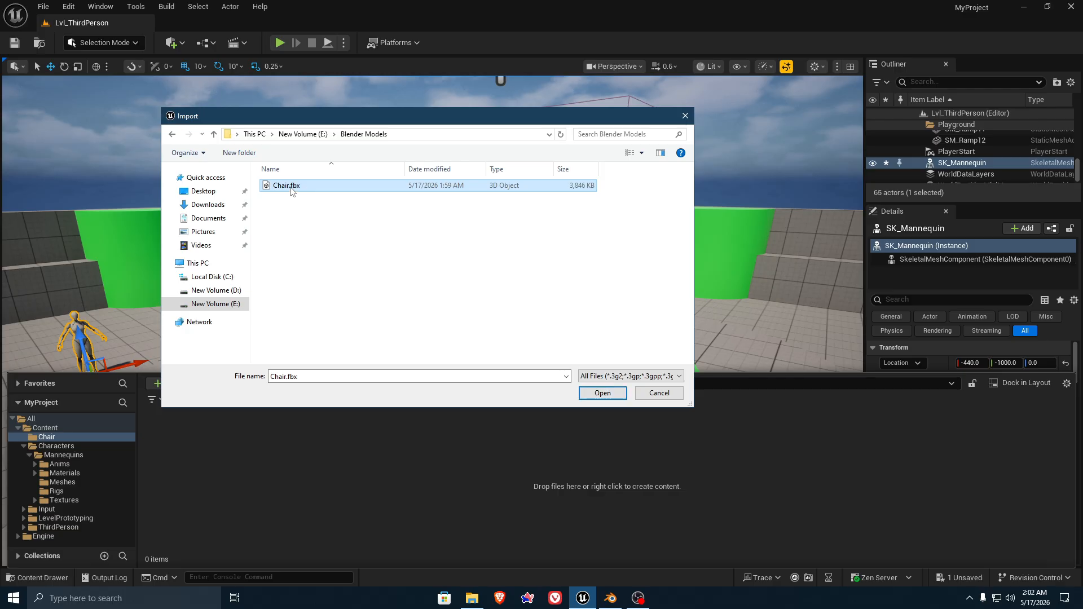
pyautogui.click(609, 395)
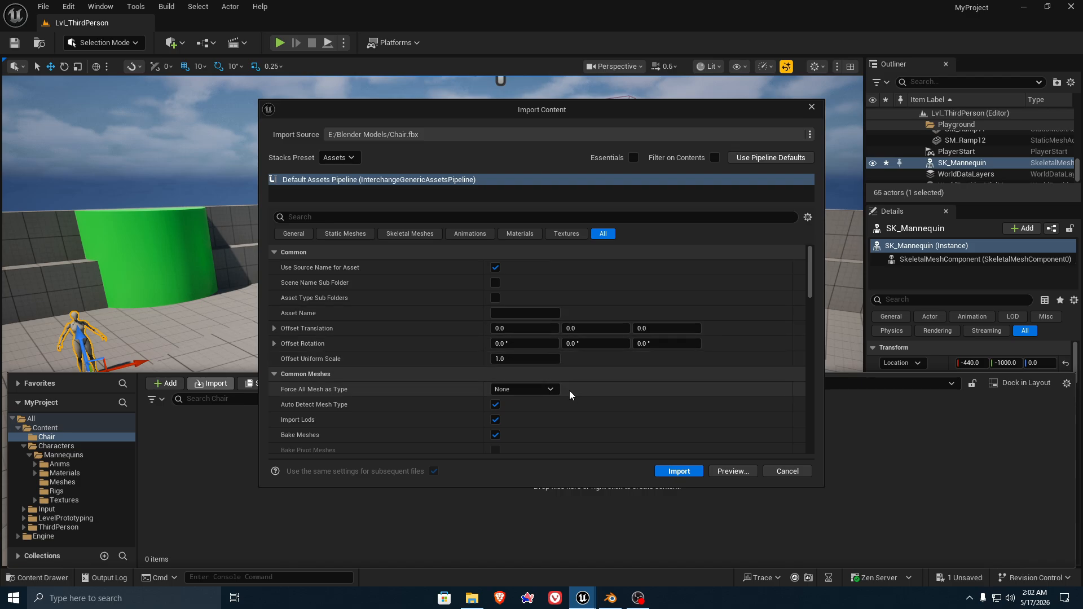
pyautogui.scroll(-4, 630, 412)
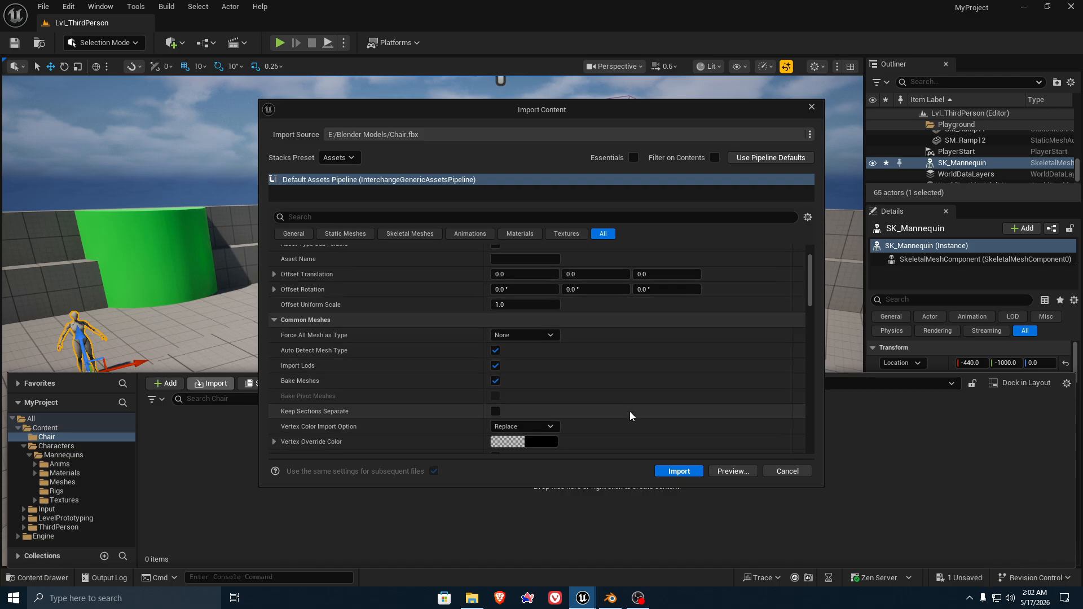
pyautogui.click(682, 472)
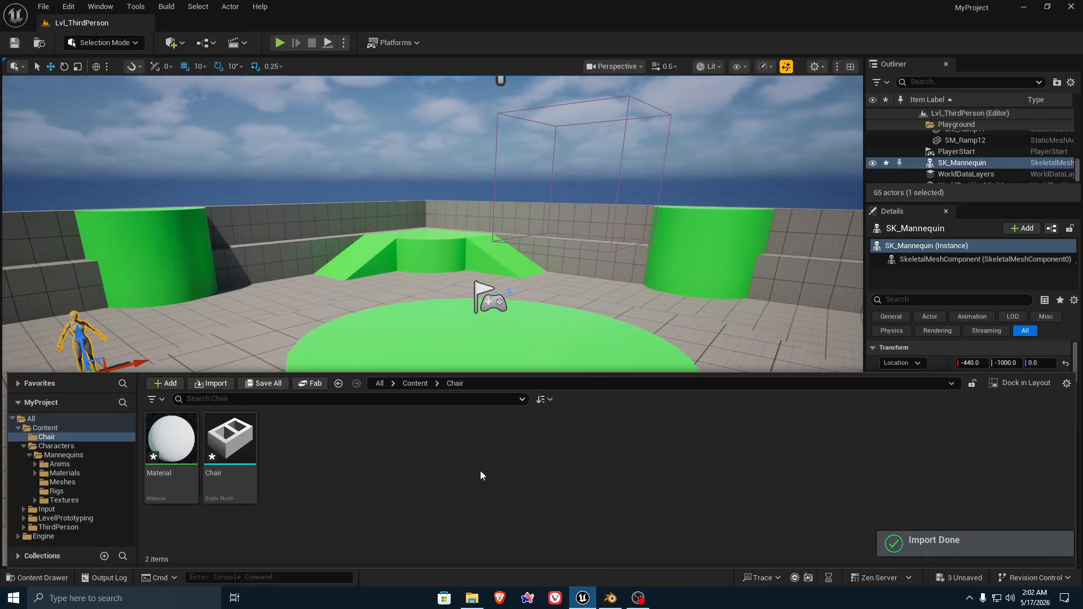
# Open the imported chair mesh in its editor, dock it beside the level, and inspect the chair from another side.
pyautogui.click(234, 440)
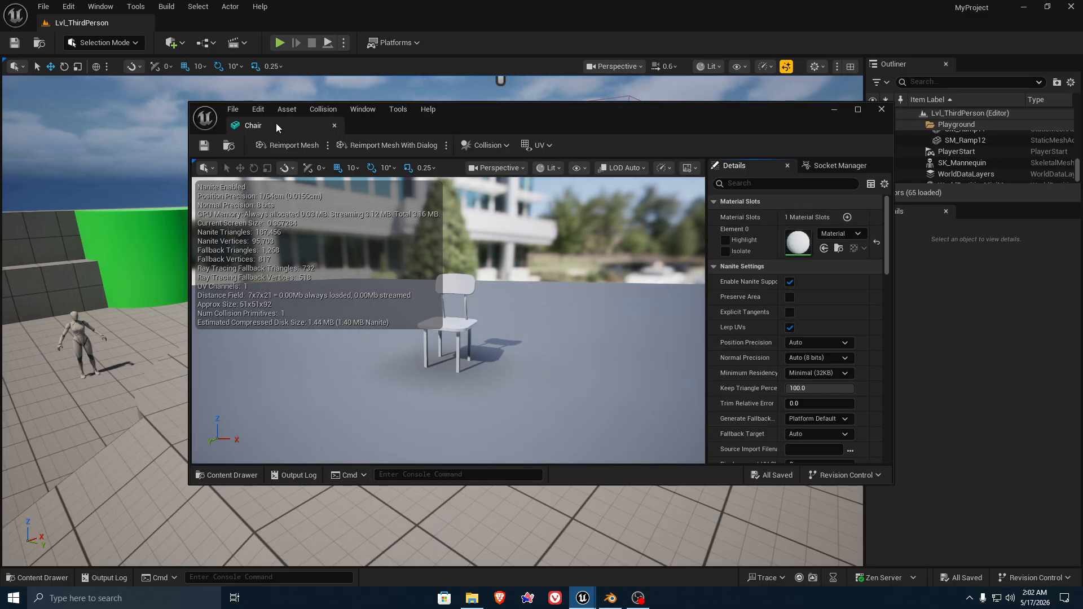
pyautogui.moveTo(276, 123); pyautogui.dragTo(253, 25)
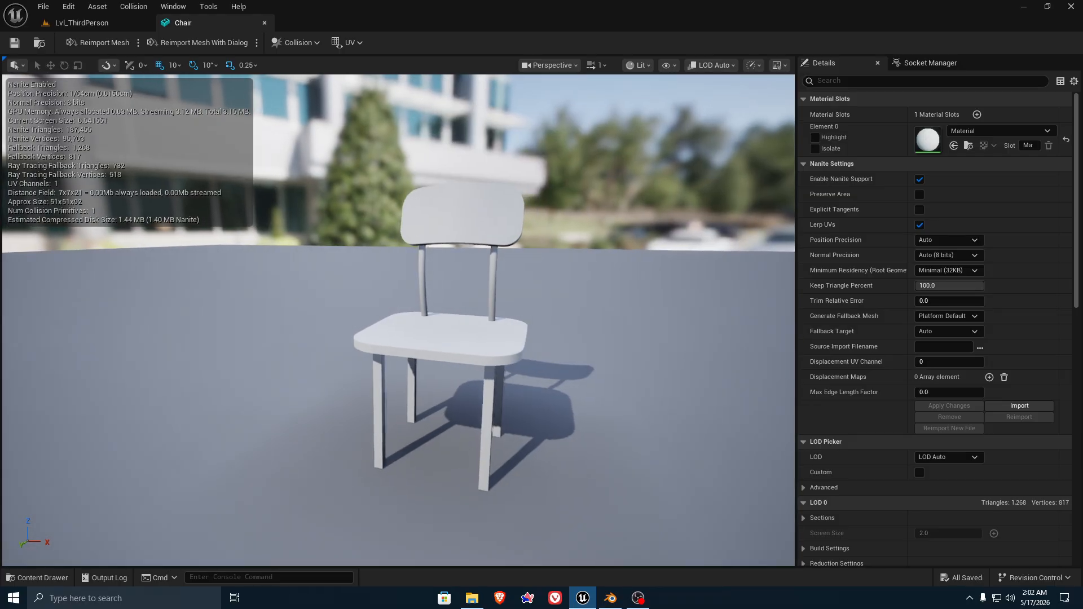
pyautogui.moveTo(398, 320); pyautogui.dragTo(242, 311, button='right')
pyautogui.scroll(-5, 107, 157)
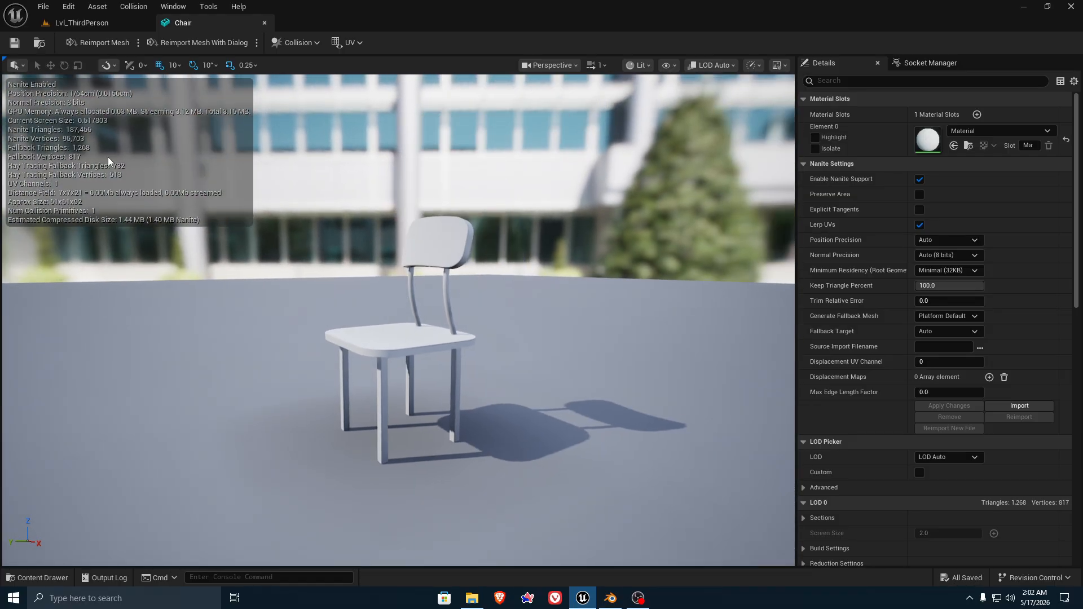
# Place the Chair mesh in the Lvl_ThirdPerson level on the round green platform.
pyautogui.click(107, 25)
pyautogui.hotkey('ctrl', 'space')
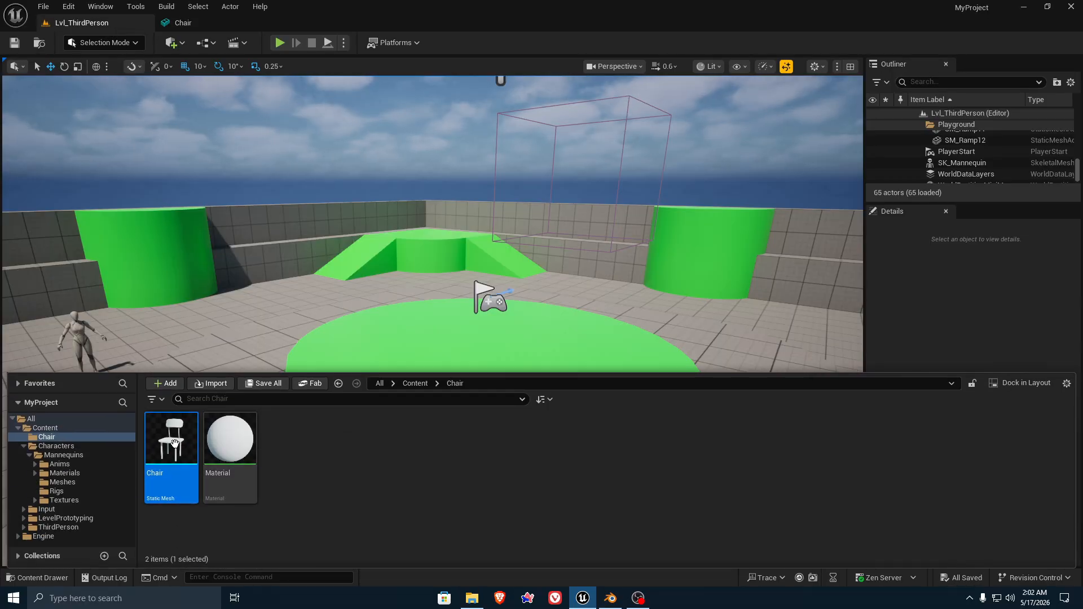
pyautogui.moveTo(175, 443); pyautogui.dragTo(406, 320)
pyautogui.click(384, 305)
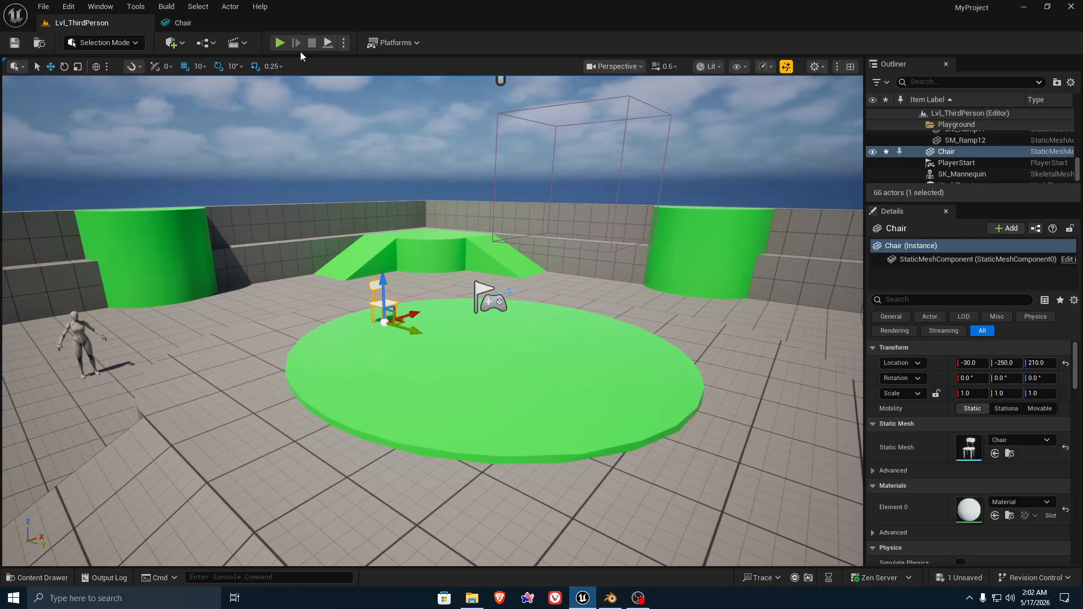
# Play the level and run the character around the platform to compare the chair's size with the mannequin.
pyautogui.hotkey('alt', 'p')
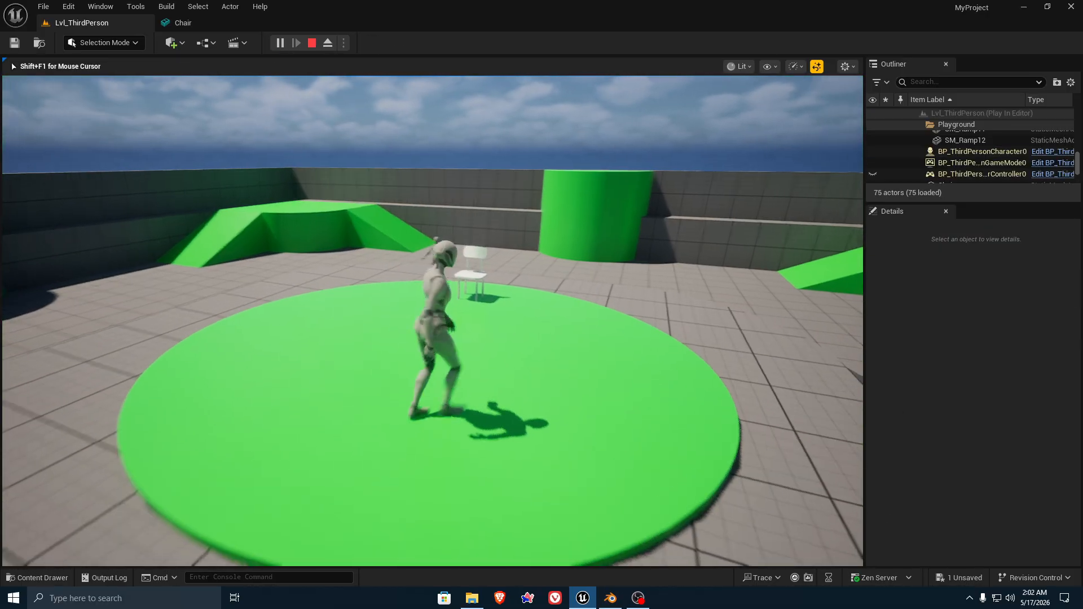
pyautogui.press('w')
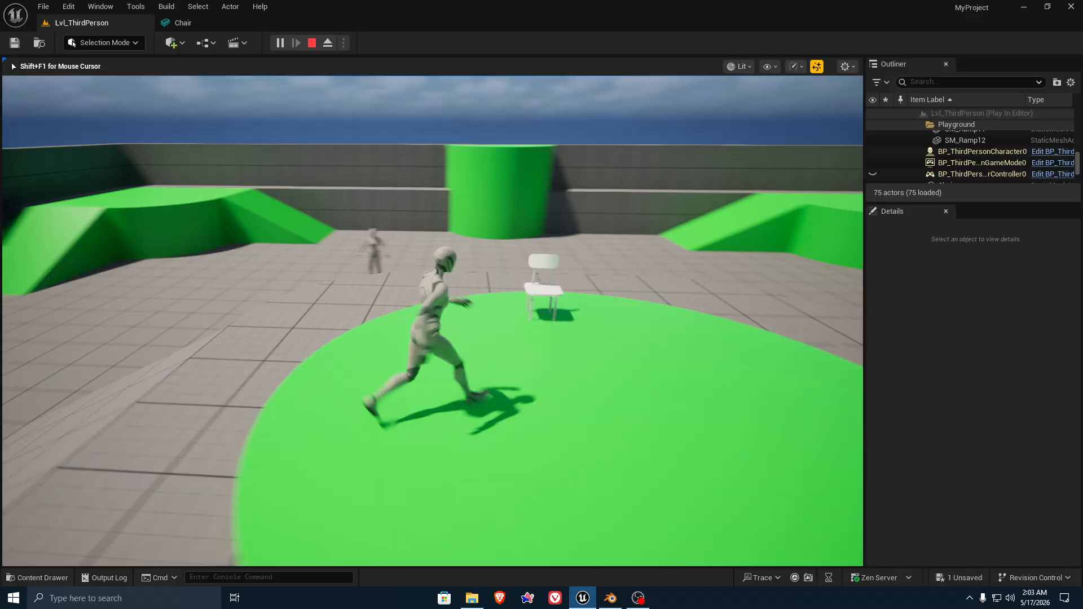
pyautogui.press('s')
pyautogui.press('a')
pyautogui.press('w')
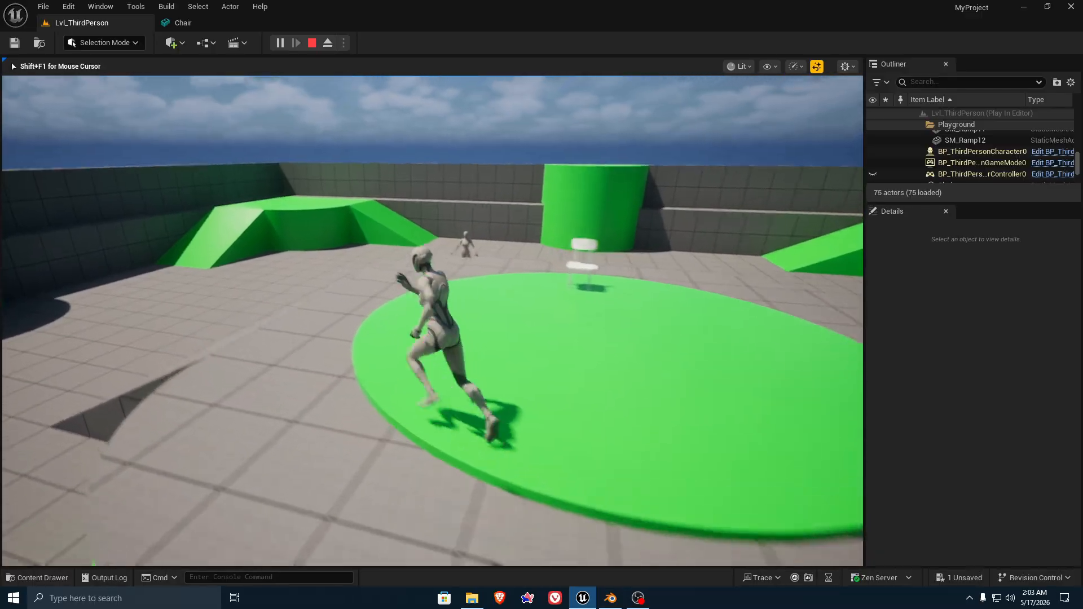
pyautogui.press('d')
pyautogui.press('s')
pyautogui.press('a')
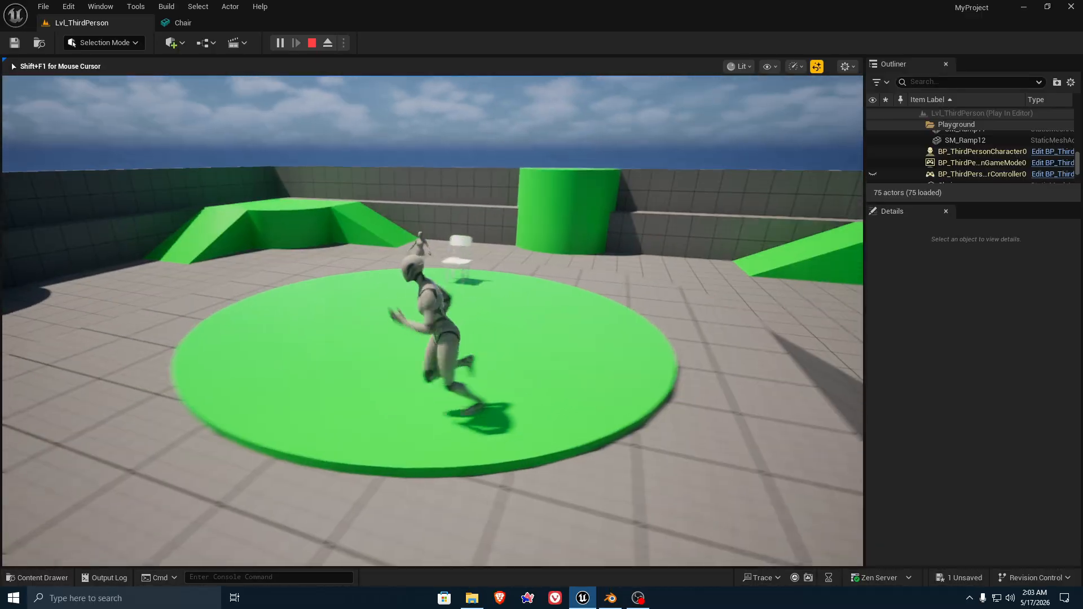
pyautogui.press('w')
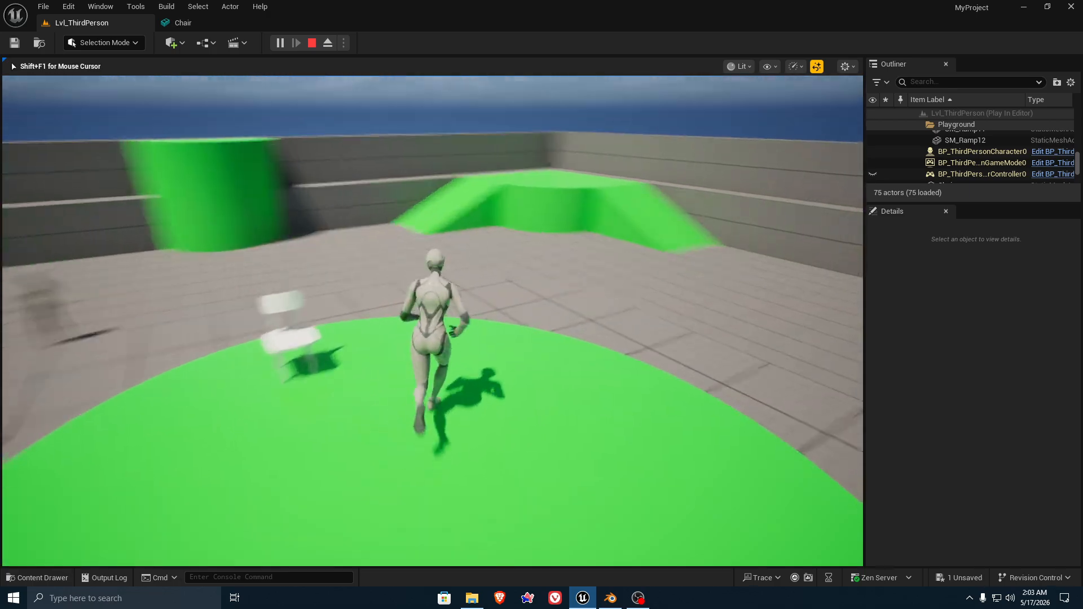
pyautogui.press('space')
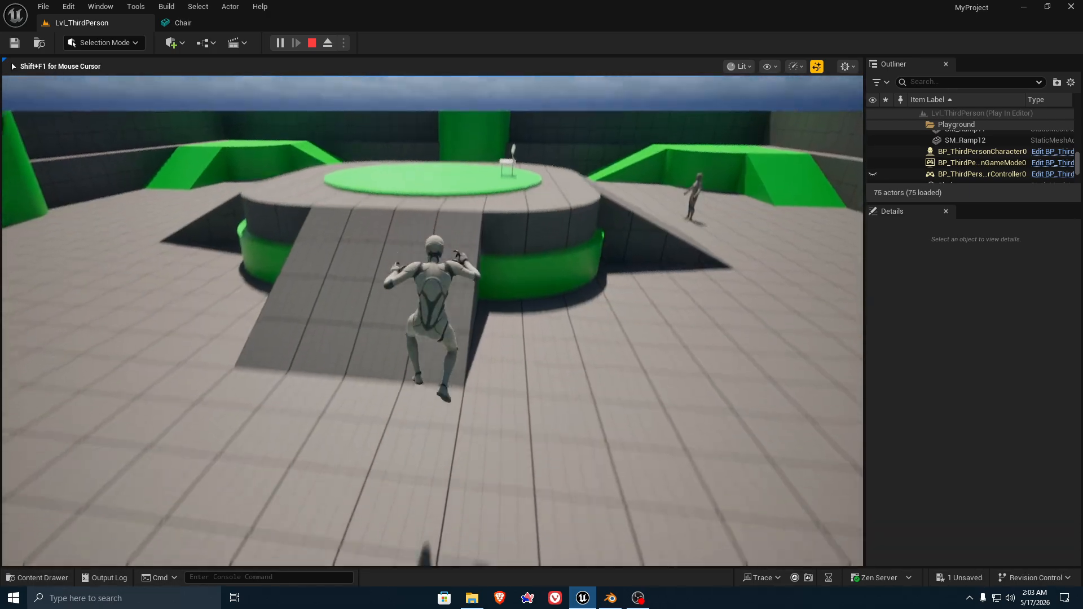
pyautogui.press('a')
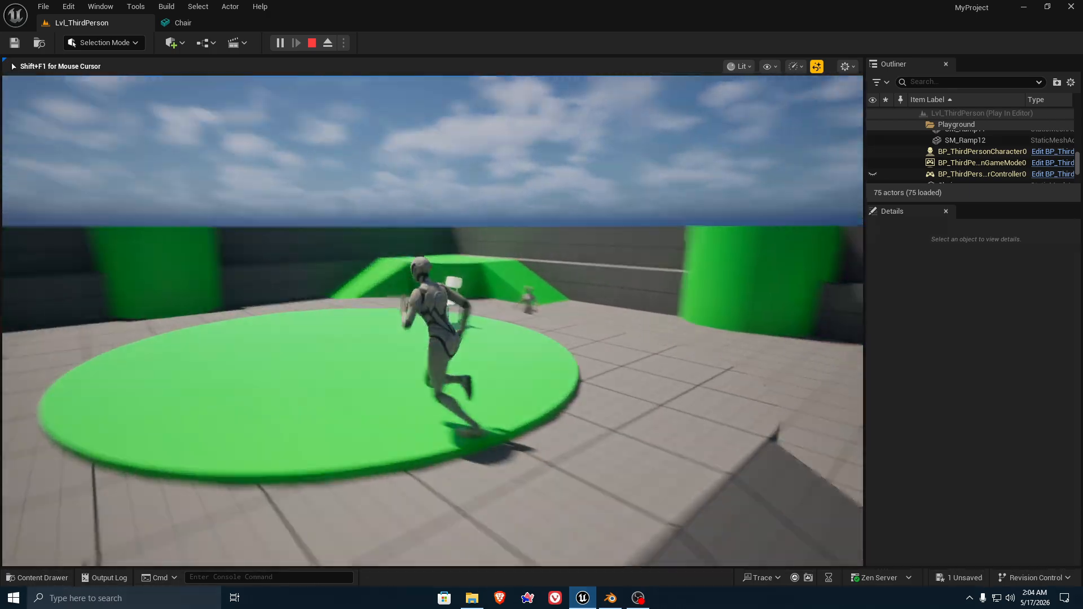